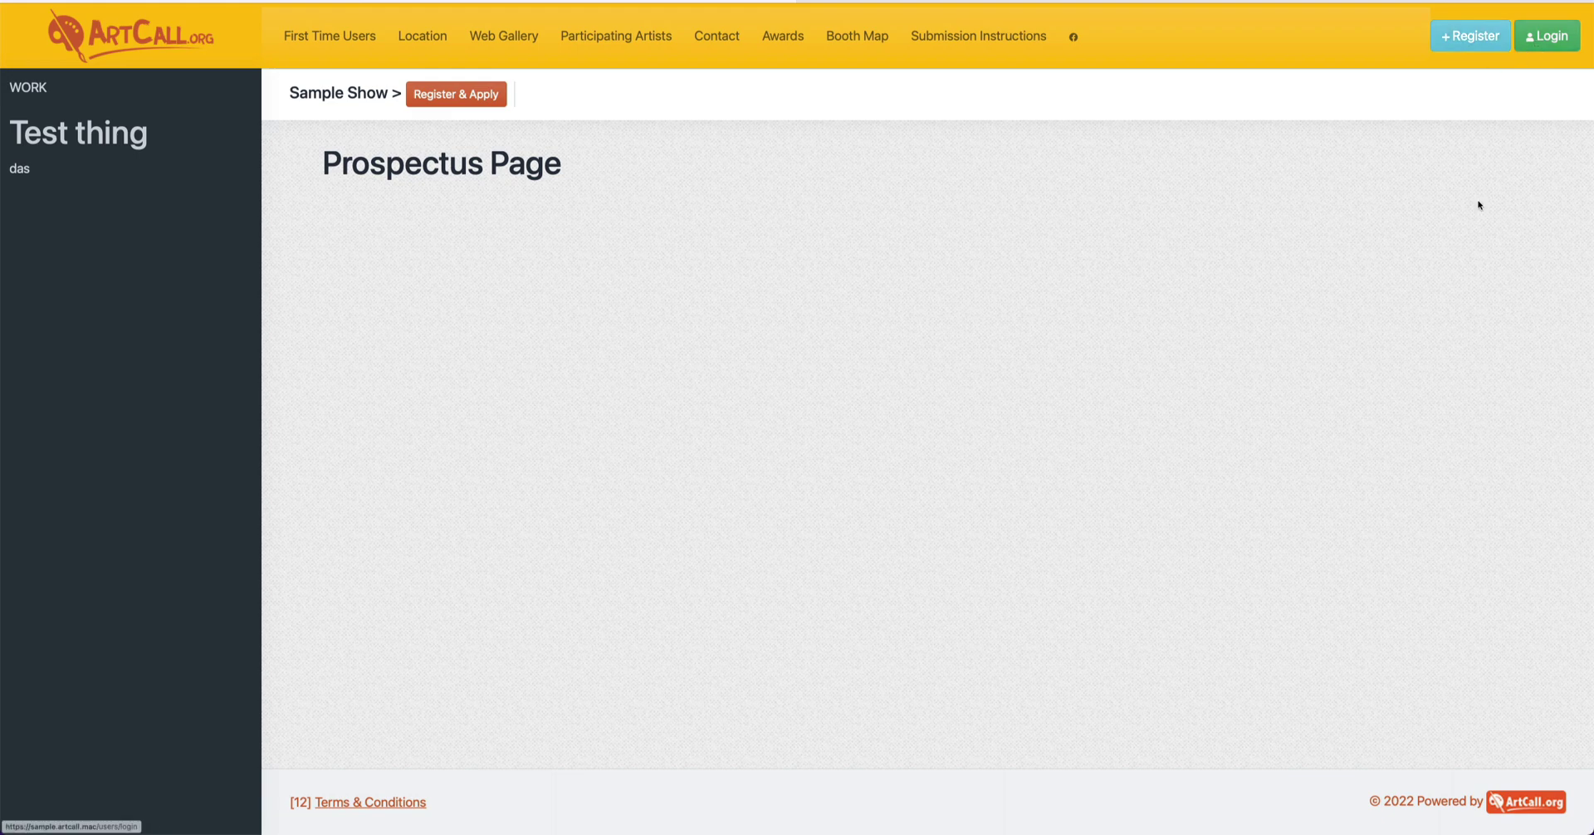
Register a new artist account with the first name, last name, email, password and password confirmation, declining to save the password.
click(473, 106)
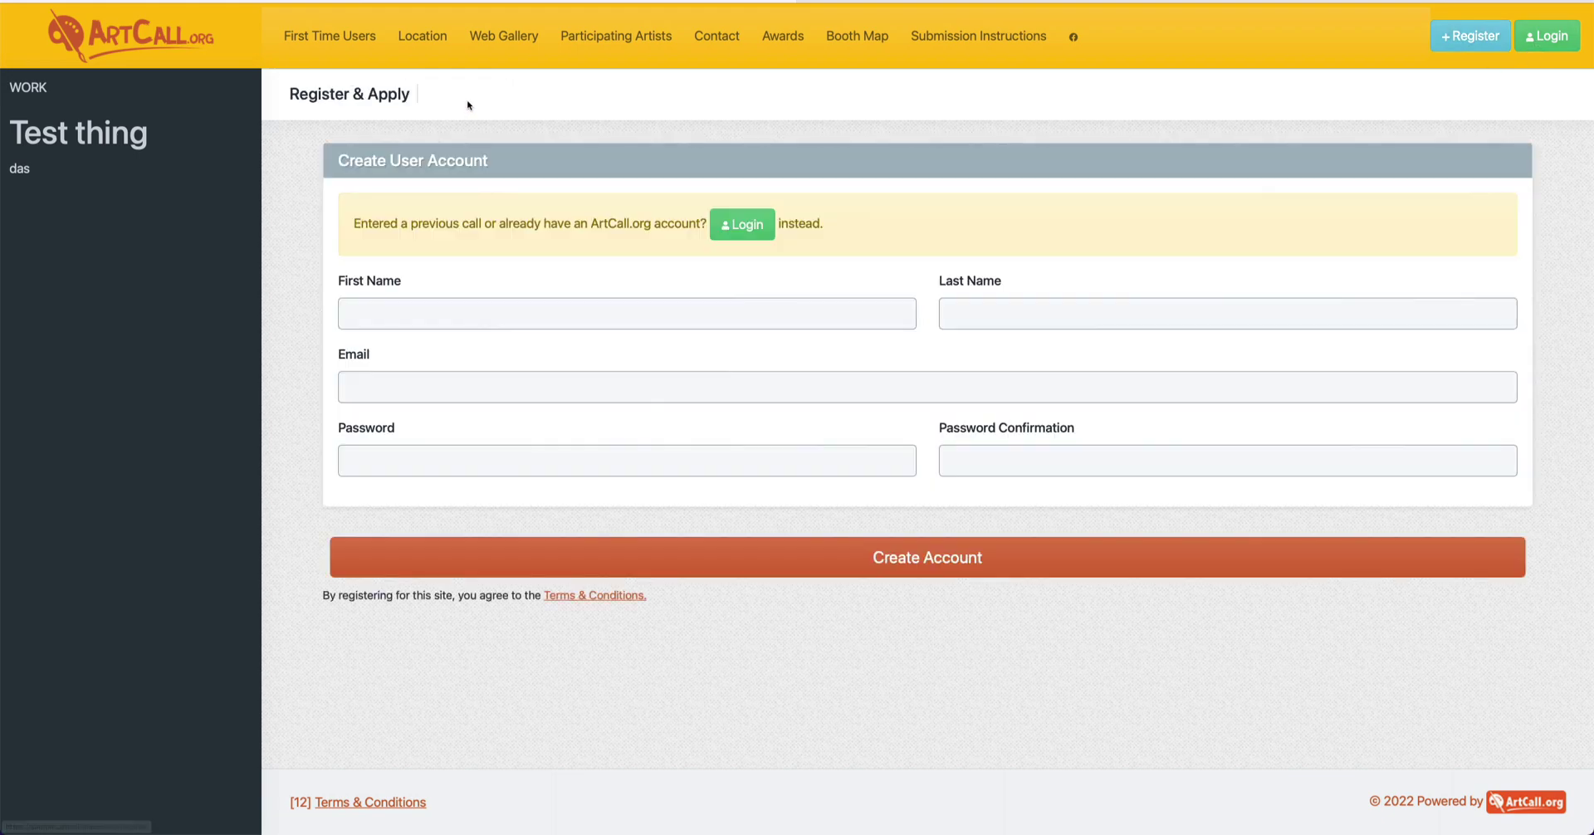
click(592, 321)
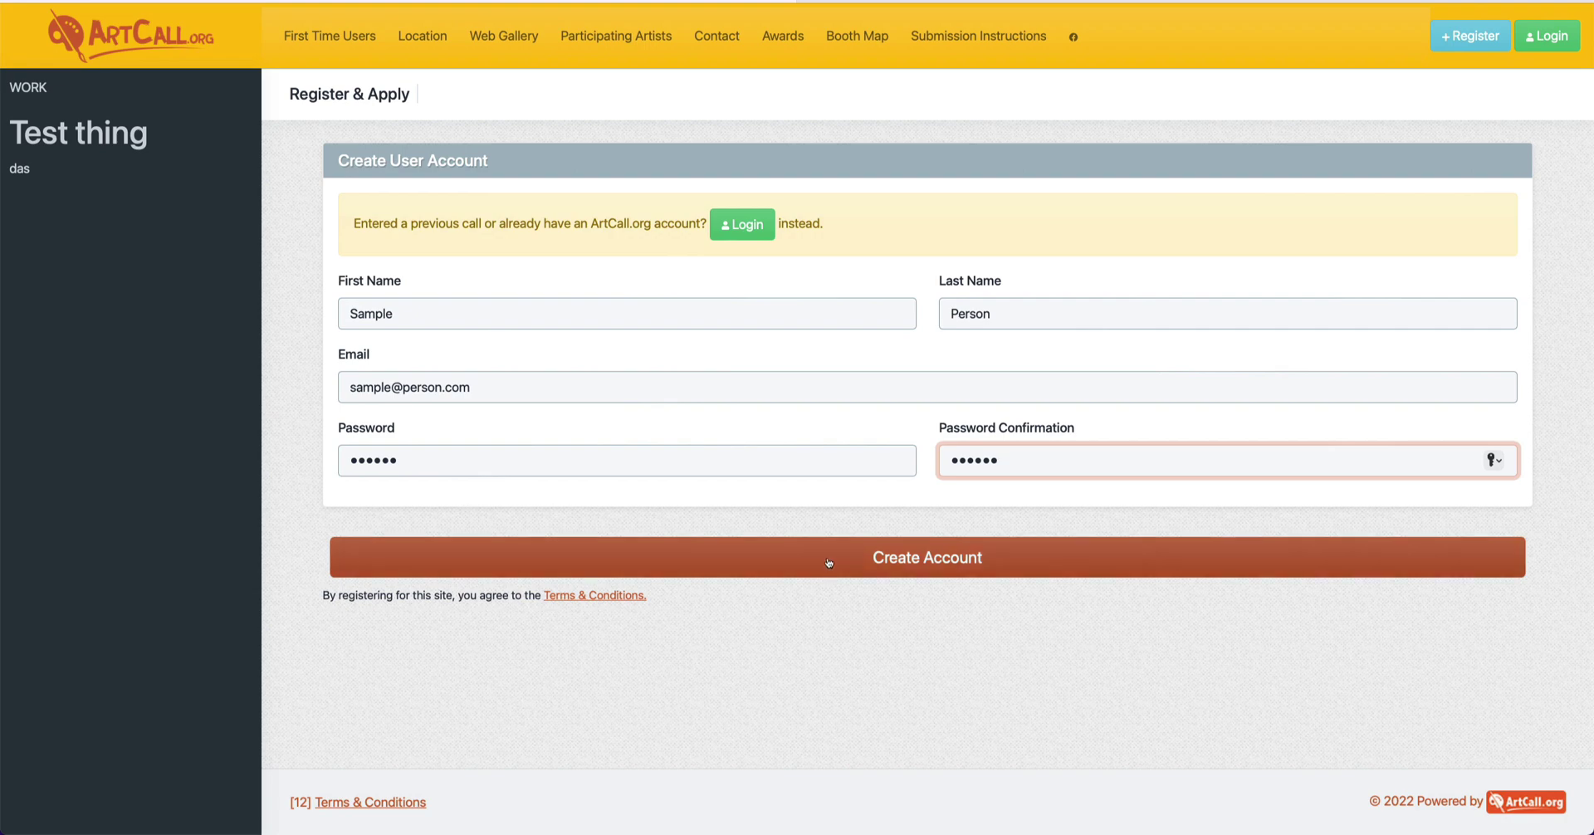
click(829, 563)
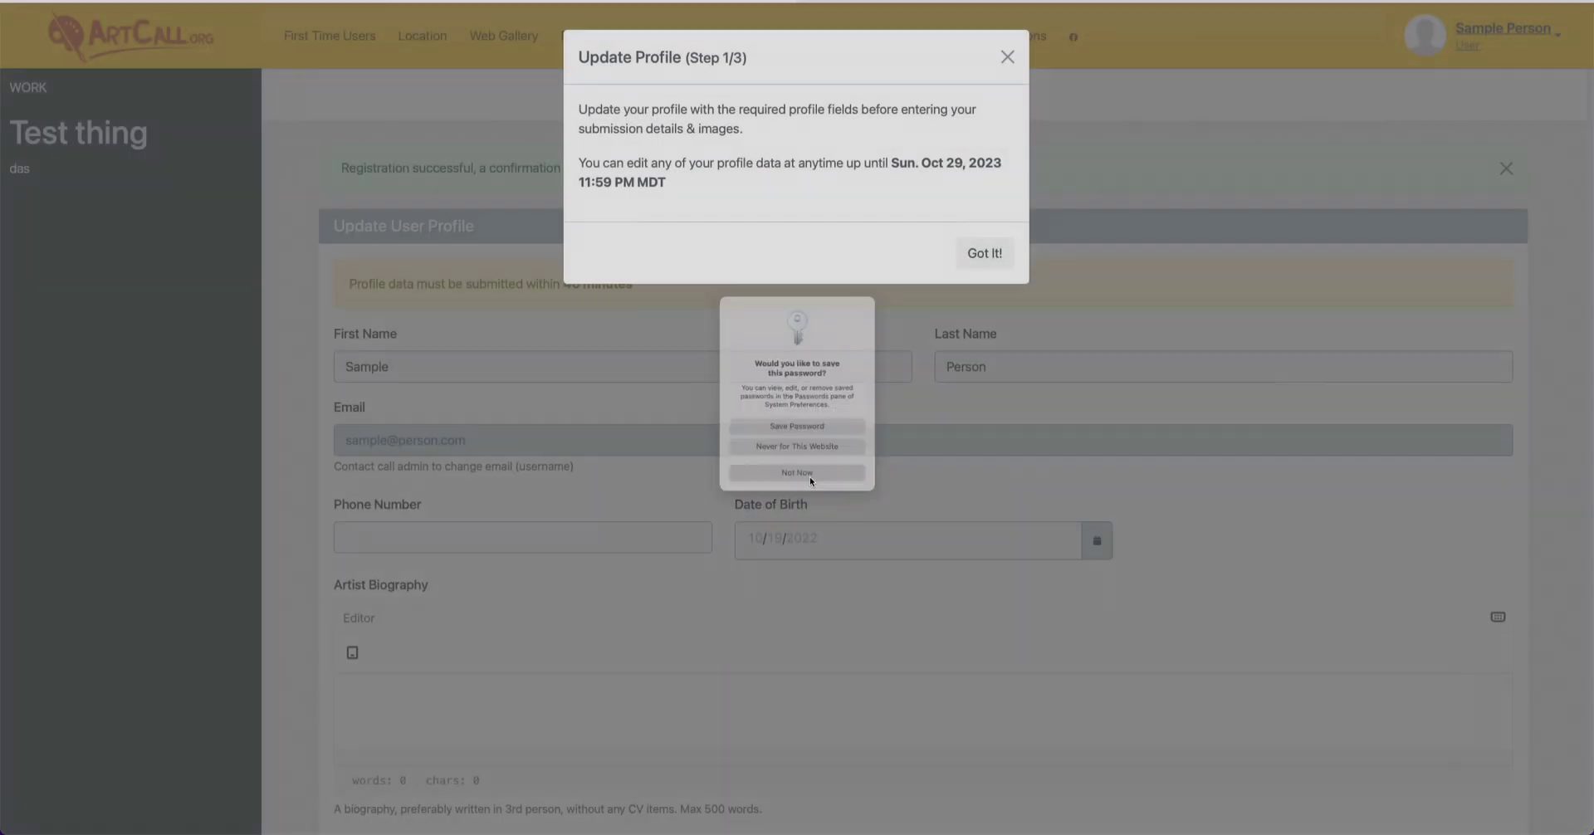
click(811, 479)
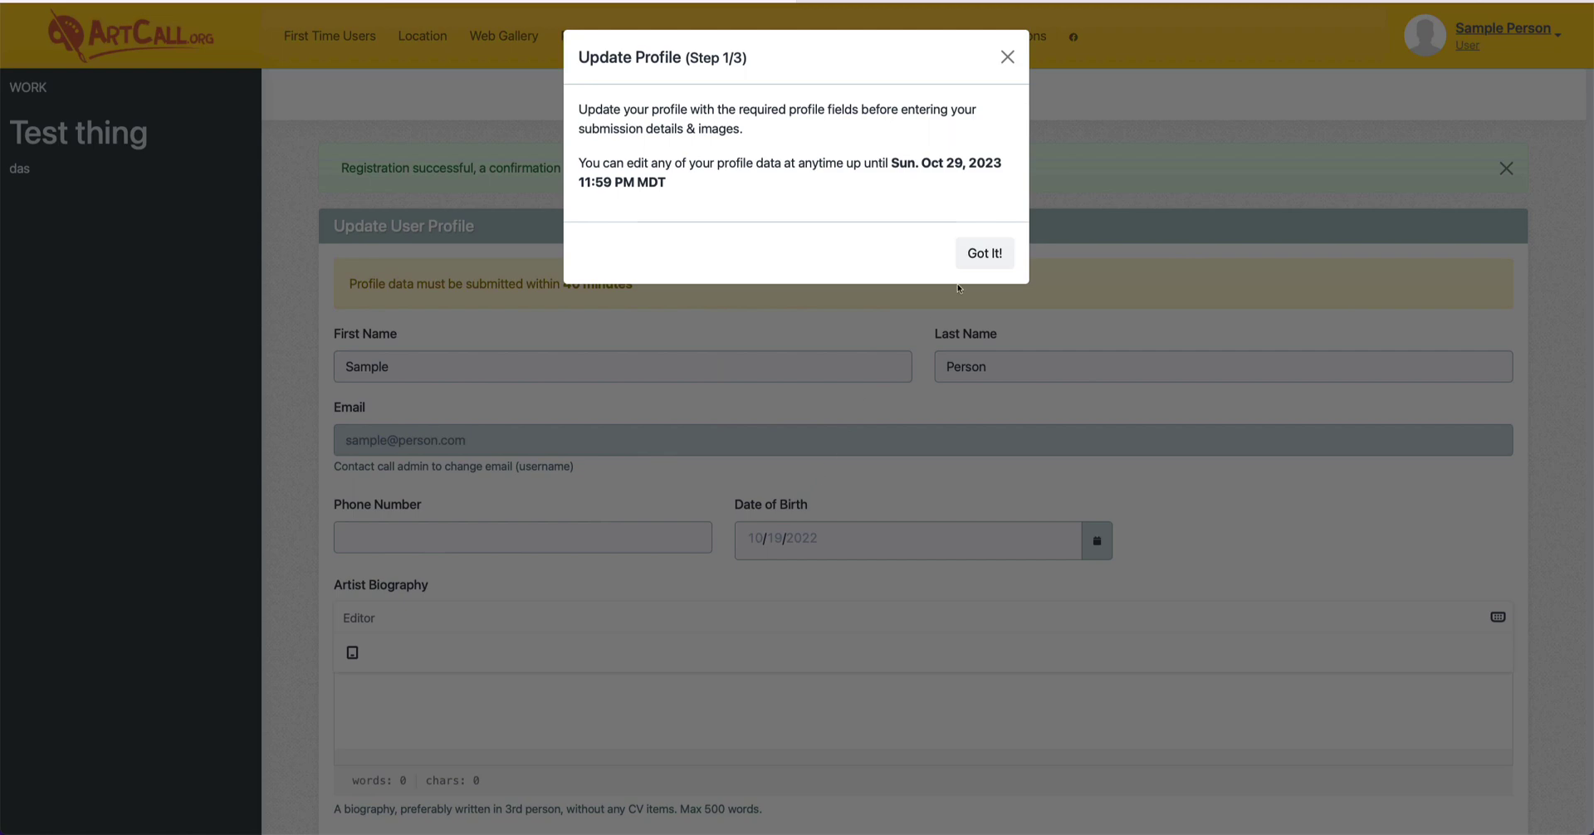
click(977, 264)
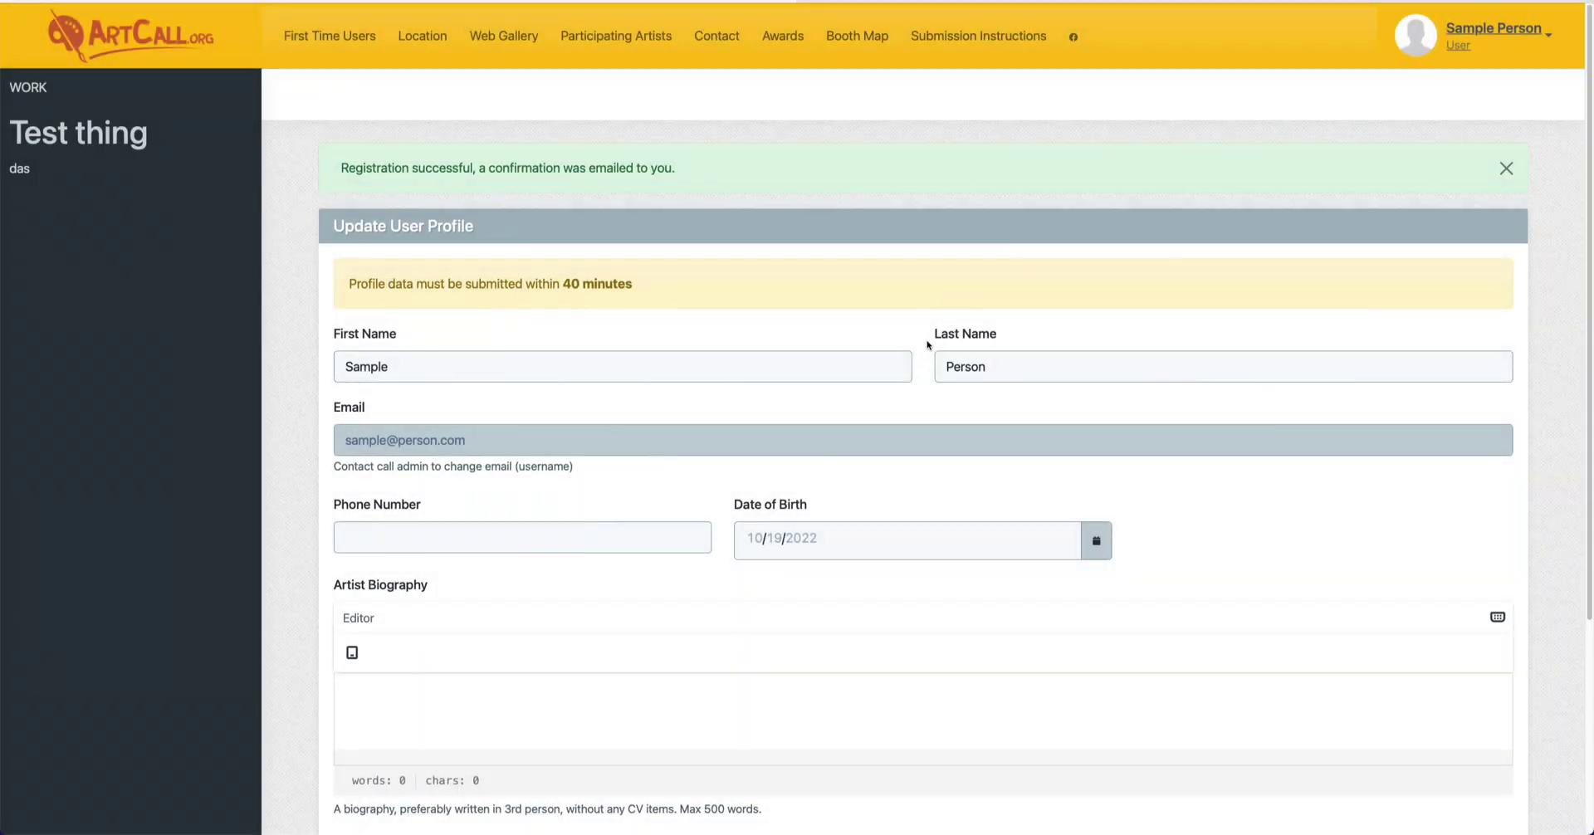
Fill in the phone number and date of birth in the user profile.
scroll(927, 344, down, 1)
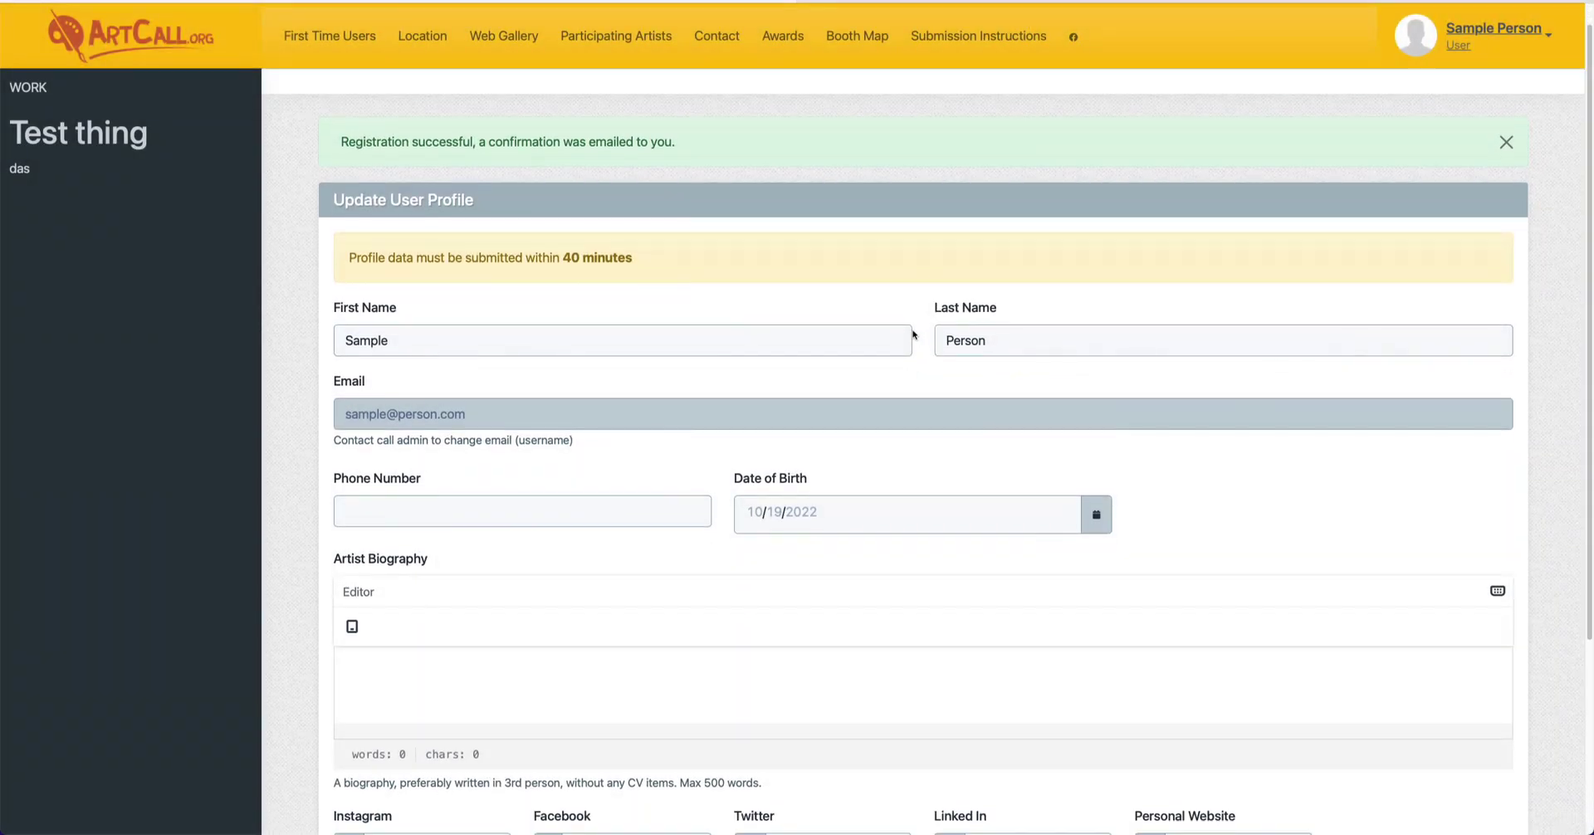
click(522, 516)
text(555-)
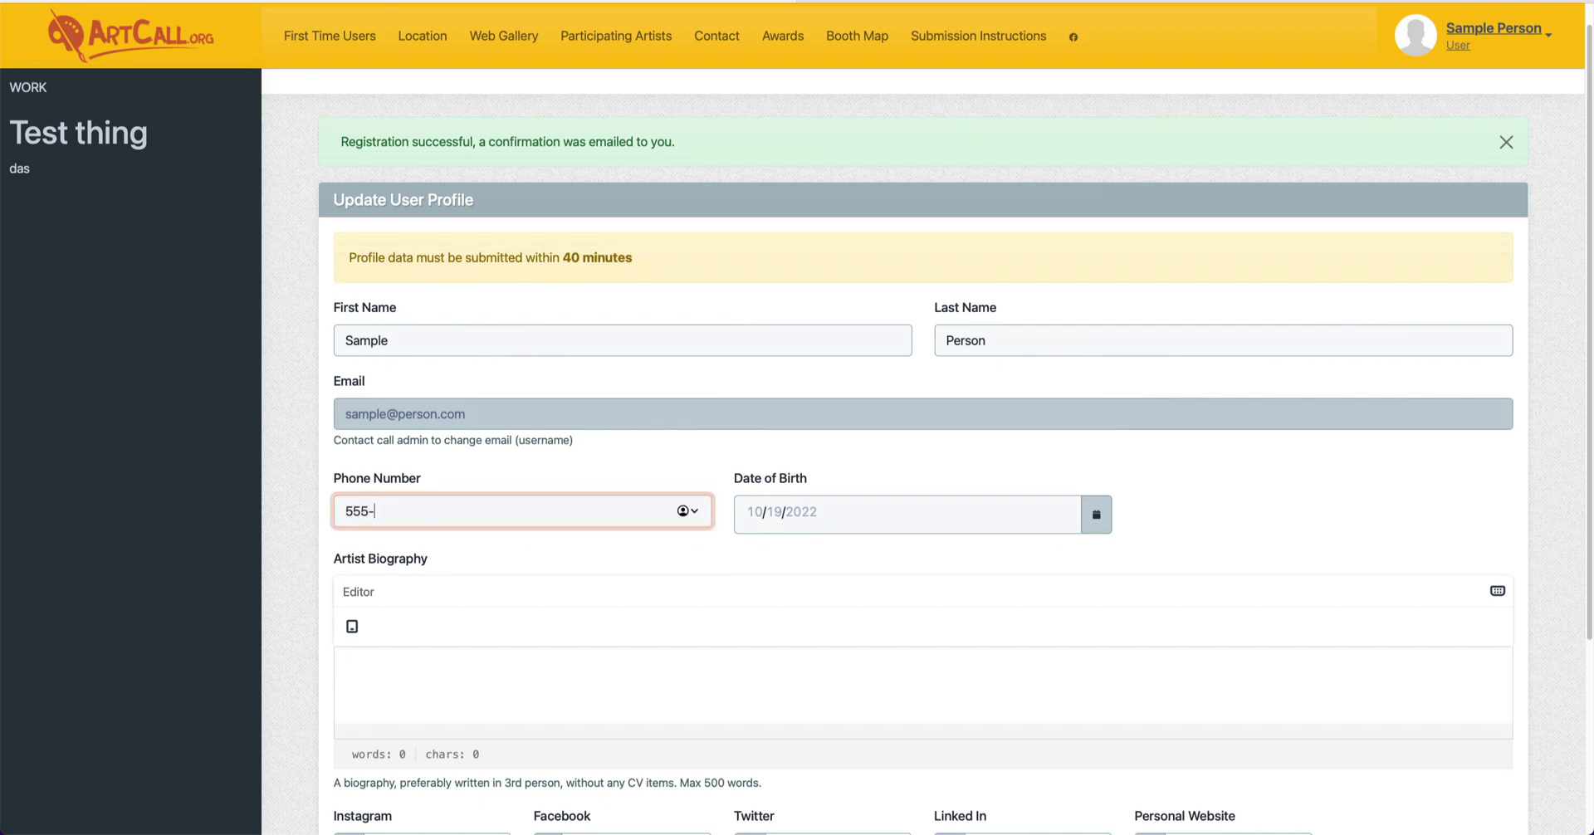
text(555-55)
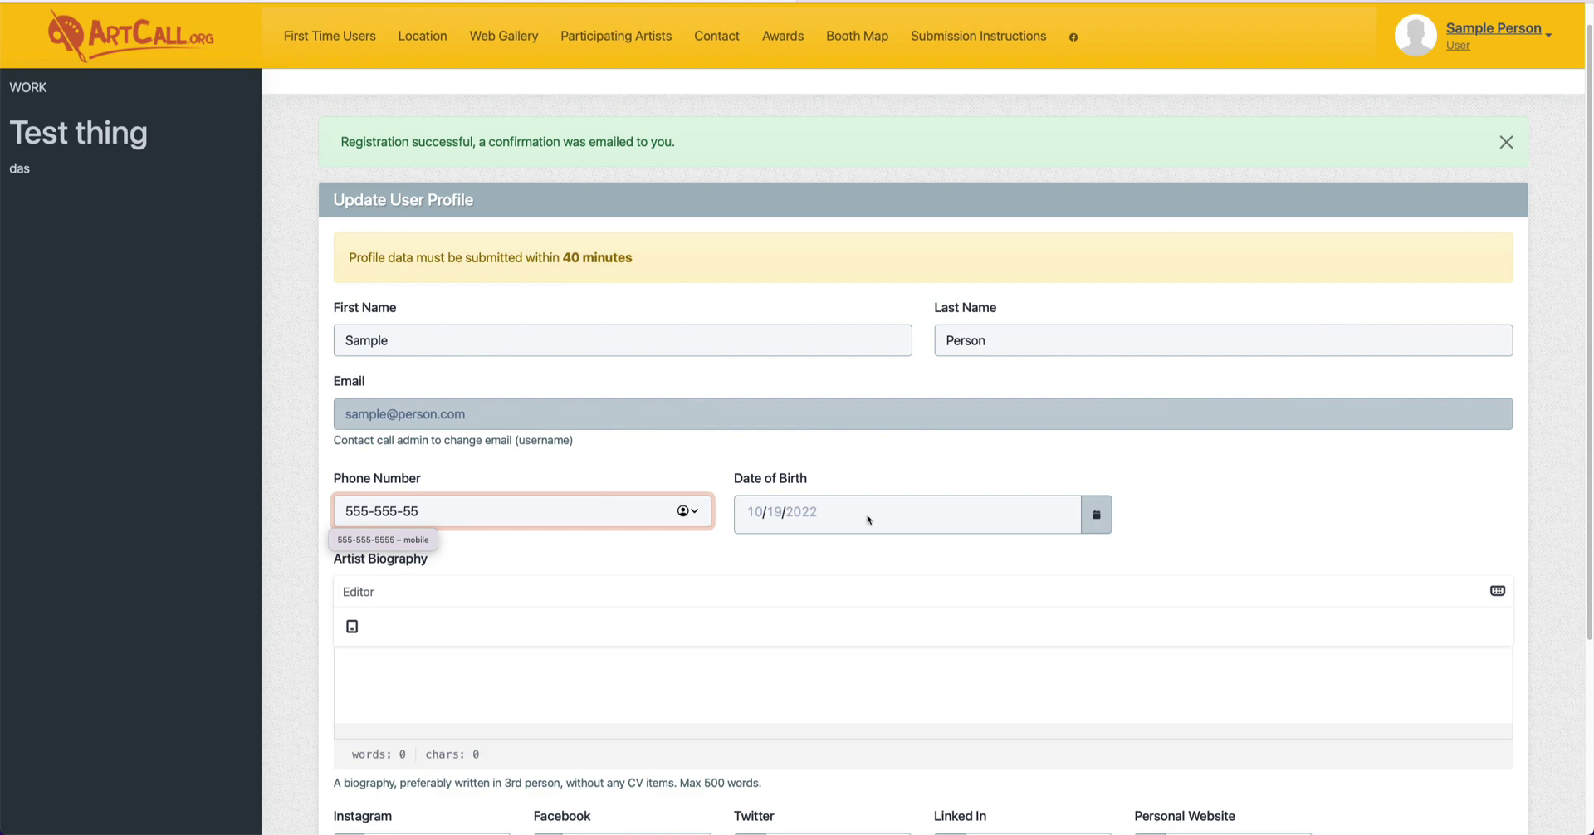
click(815, 513)
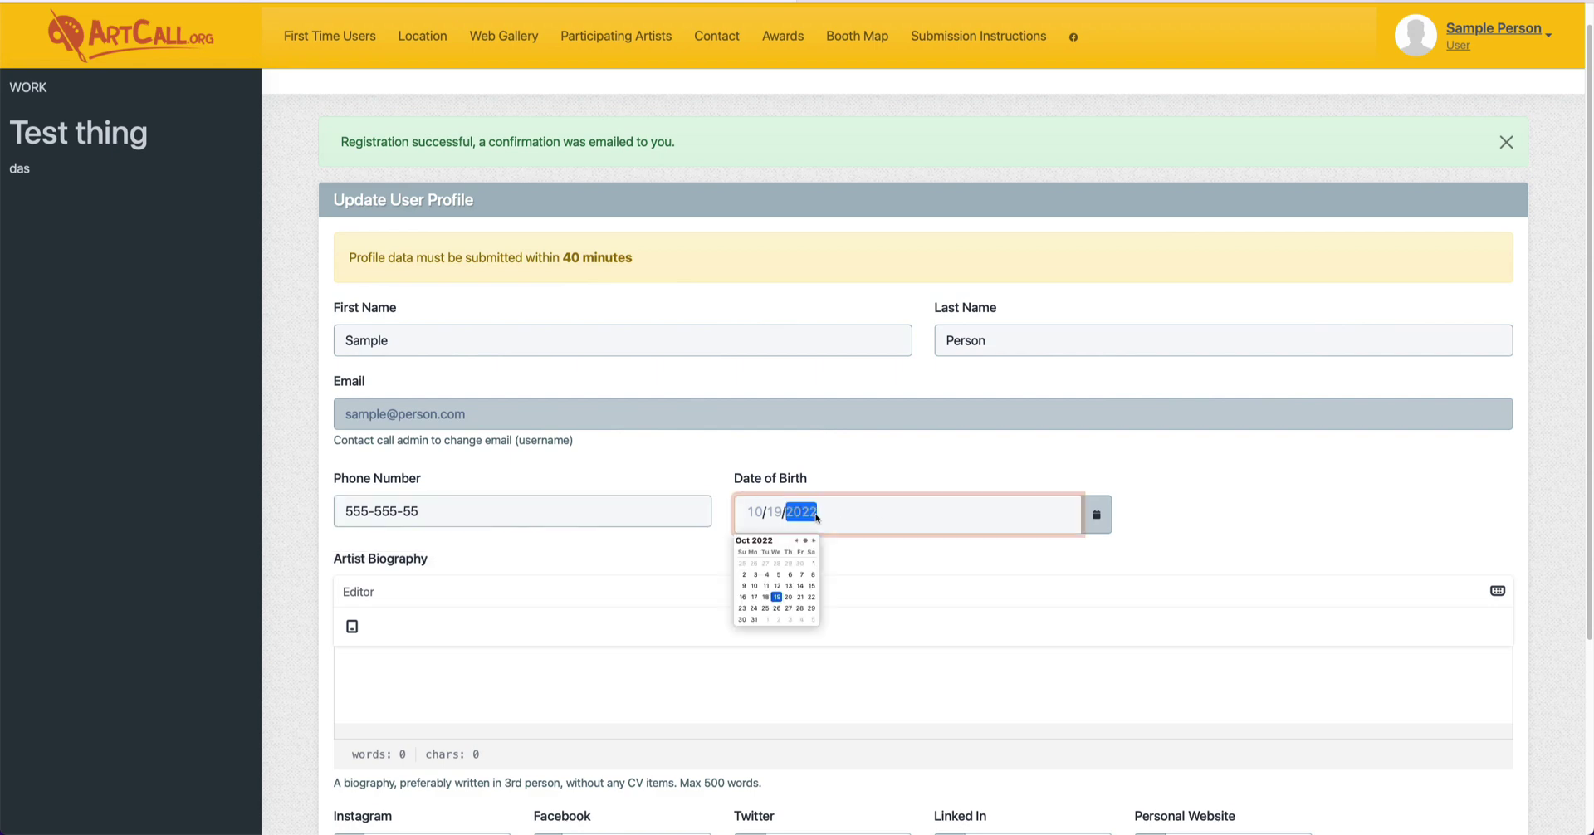
click(743, 575)
click(927, 597)
Submit the user profile update and dismiss the Step 1/3 notice.
scroll(508, 695, down, 1)
scroll(469, 668, down, 4)
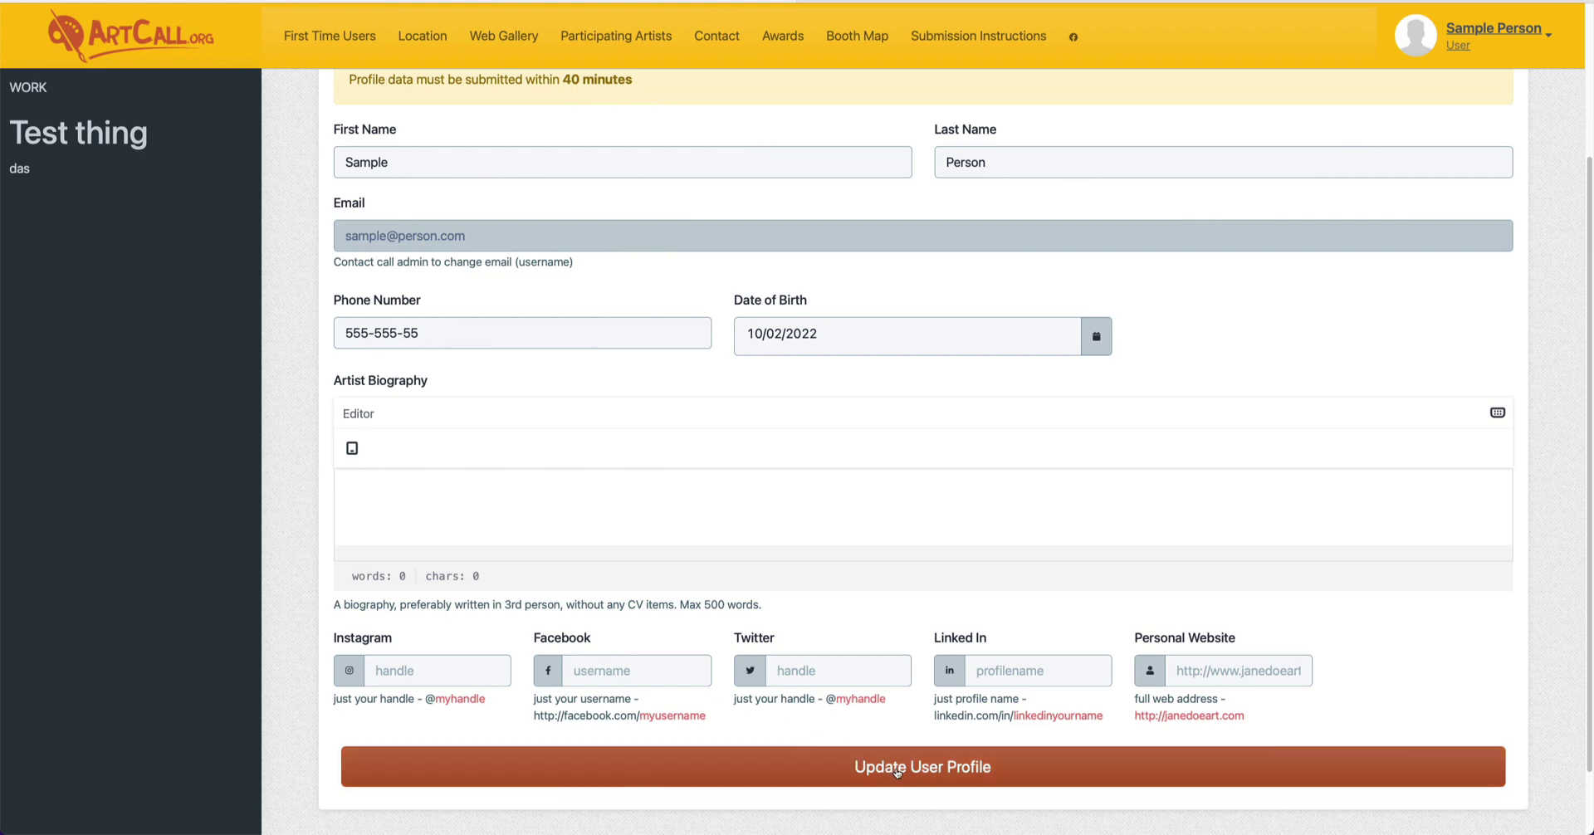
click(896, 771)
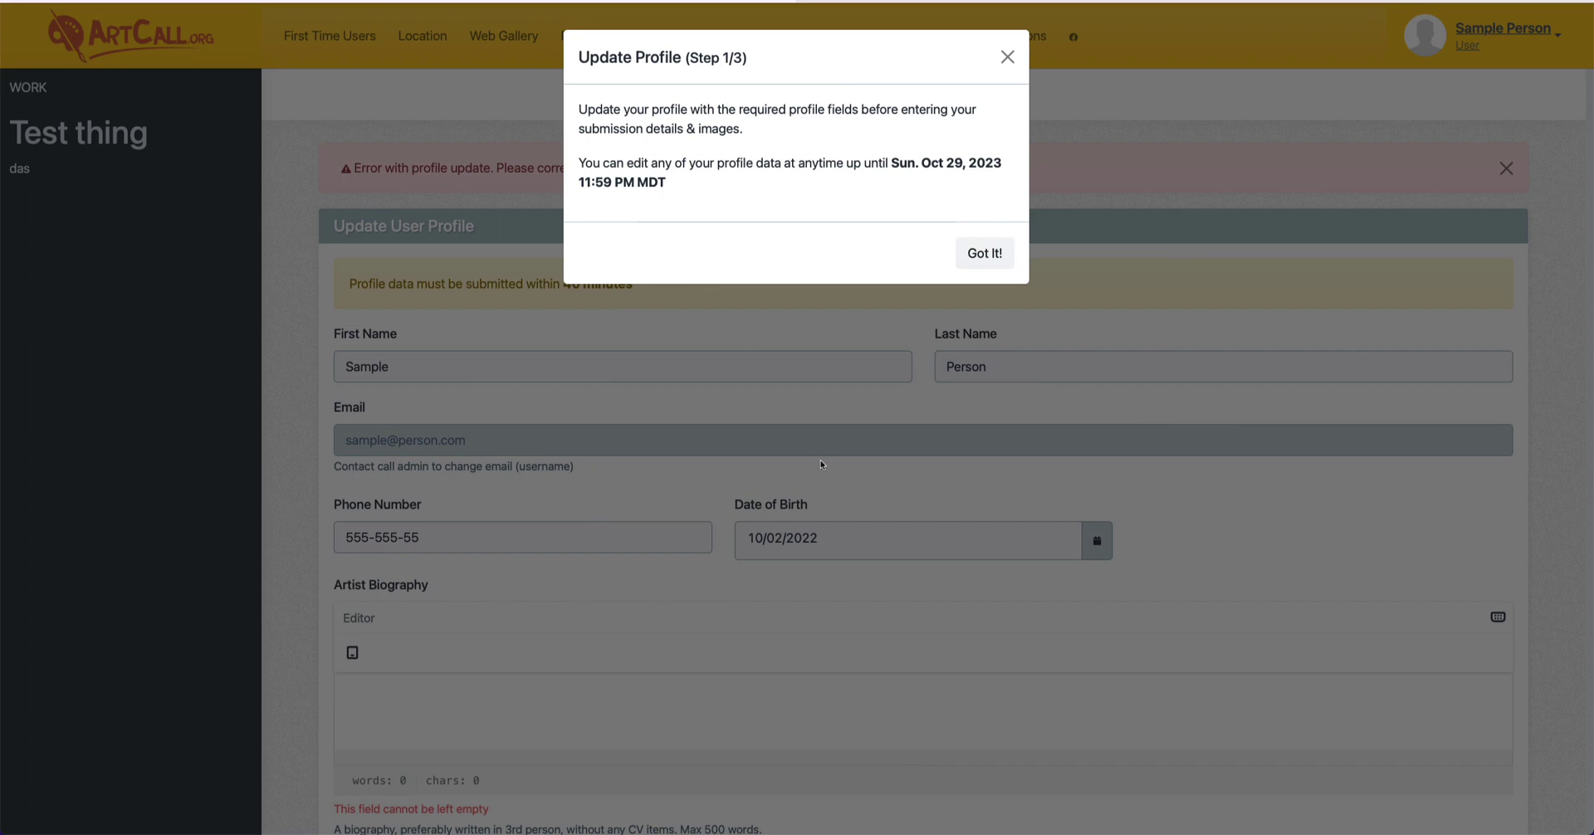
click(979, 259)
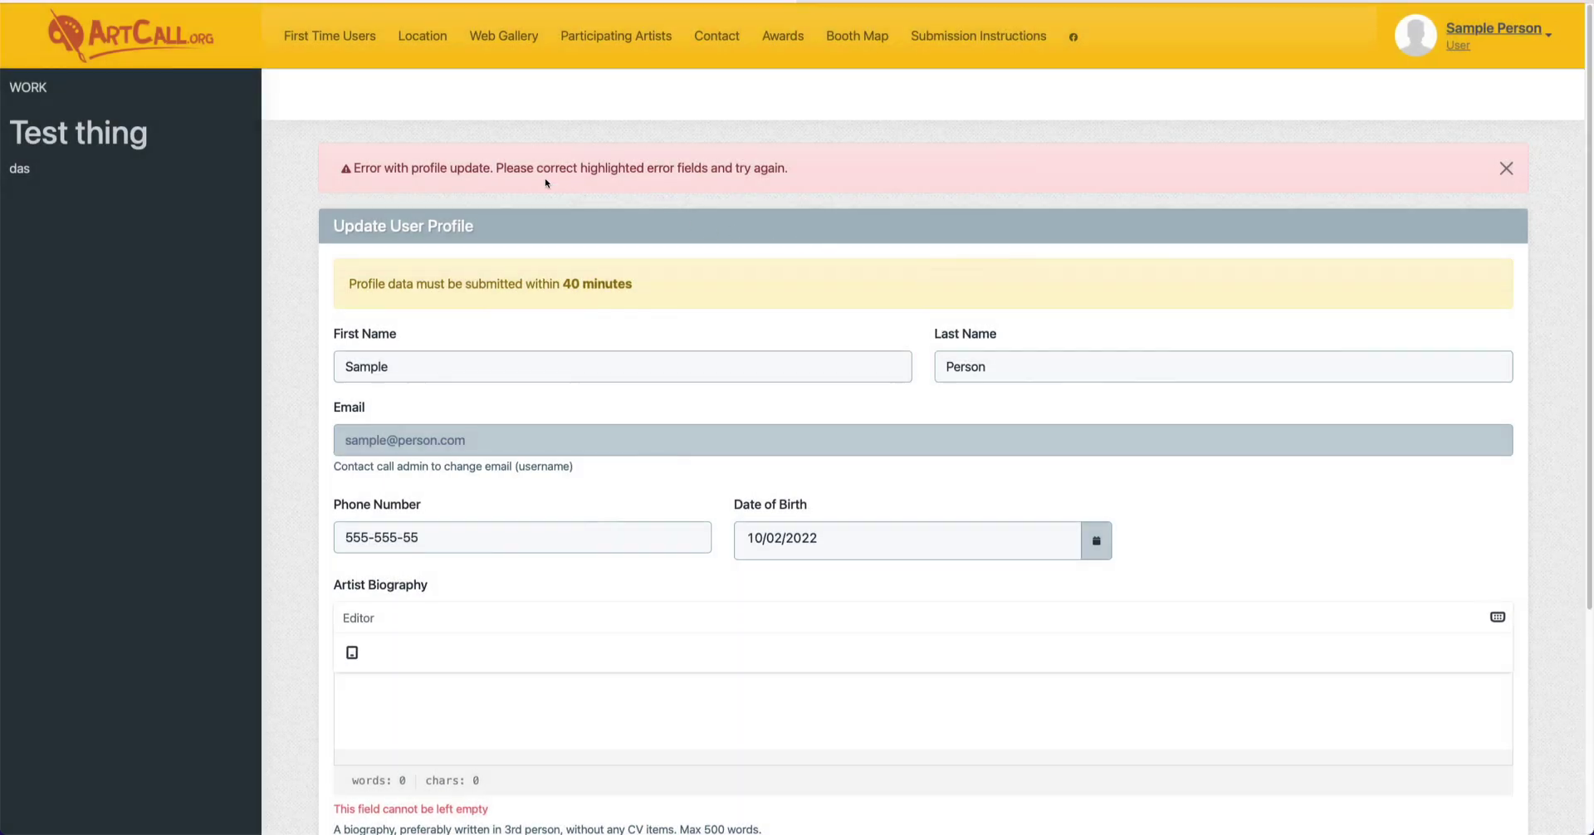
Enter "Artist Bio" as the required artist biography and submit the user profile update again.
drag(501, 170, 756, 168)
click(756, 168)
scroll(339, 393, down, 3)
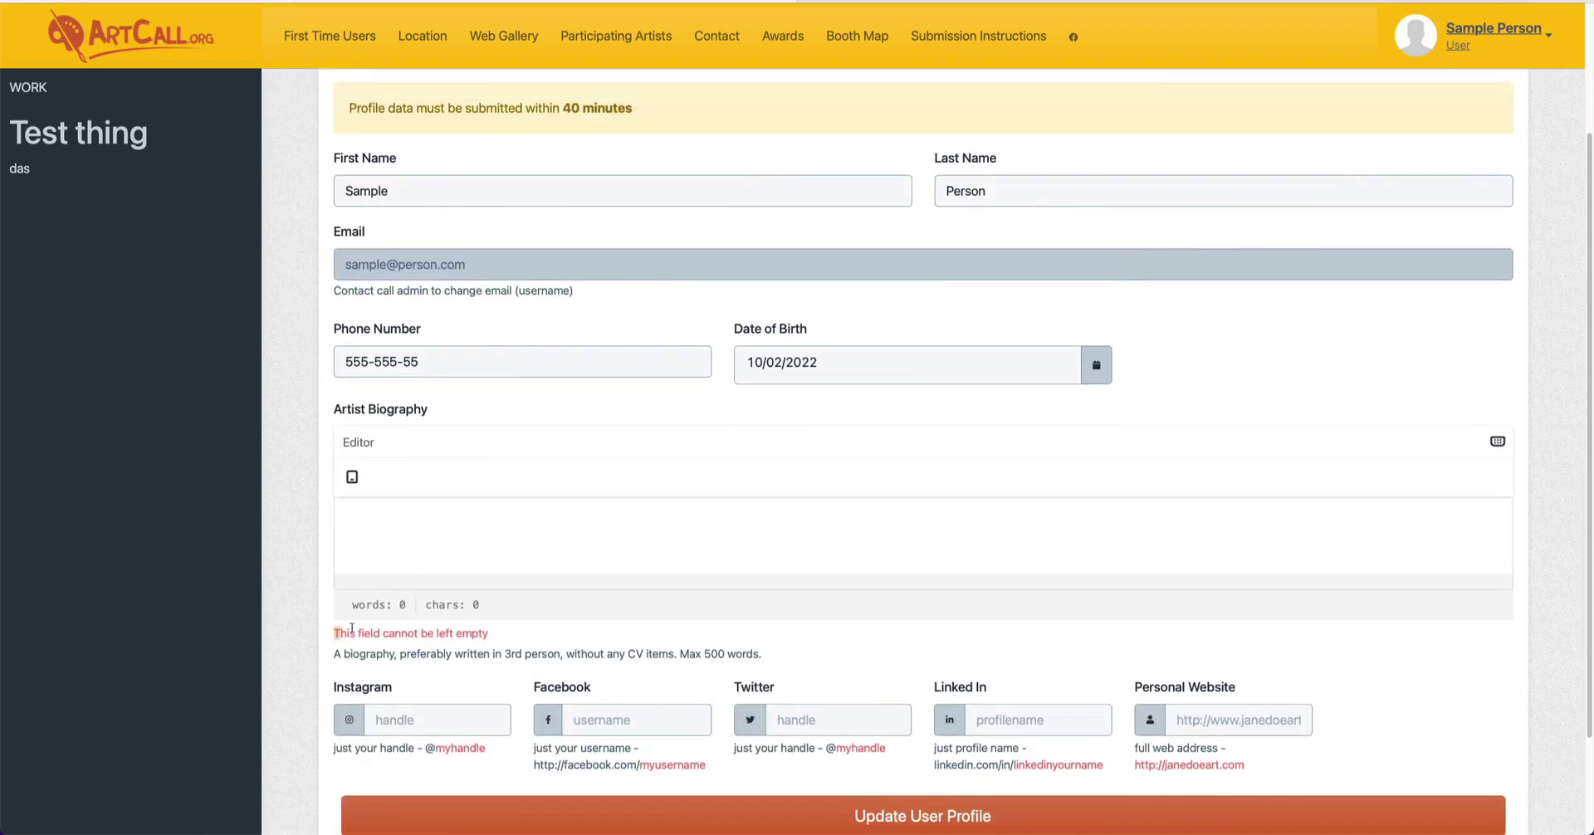
drag(334, 633, 493, 633)
click(494, 633)
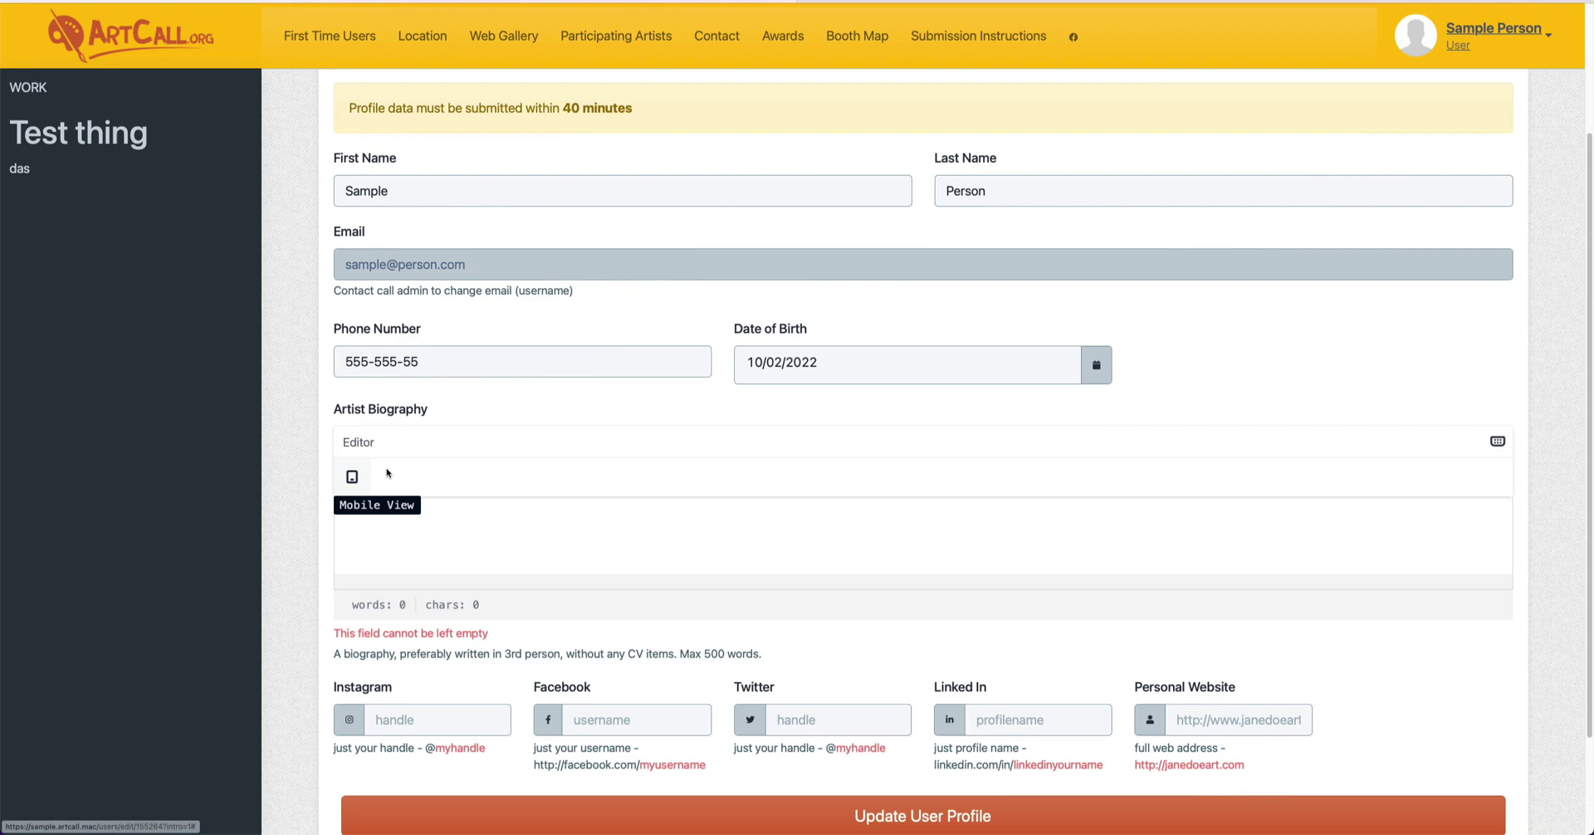
click(391, 522)
text(Artist Bio)
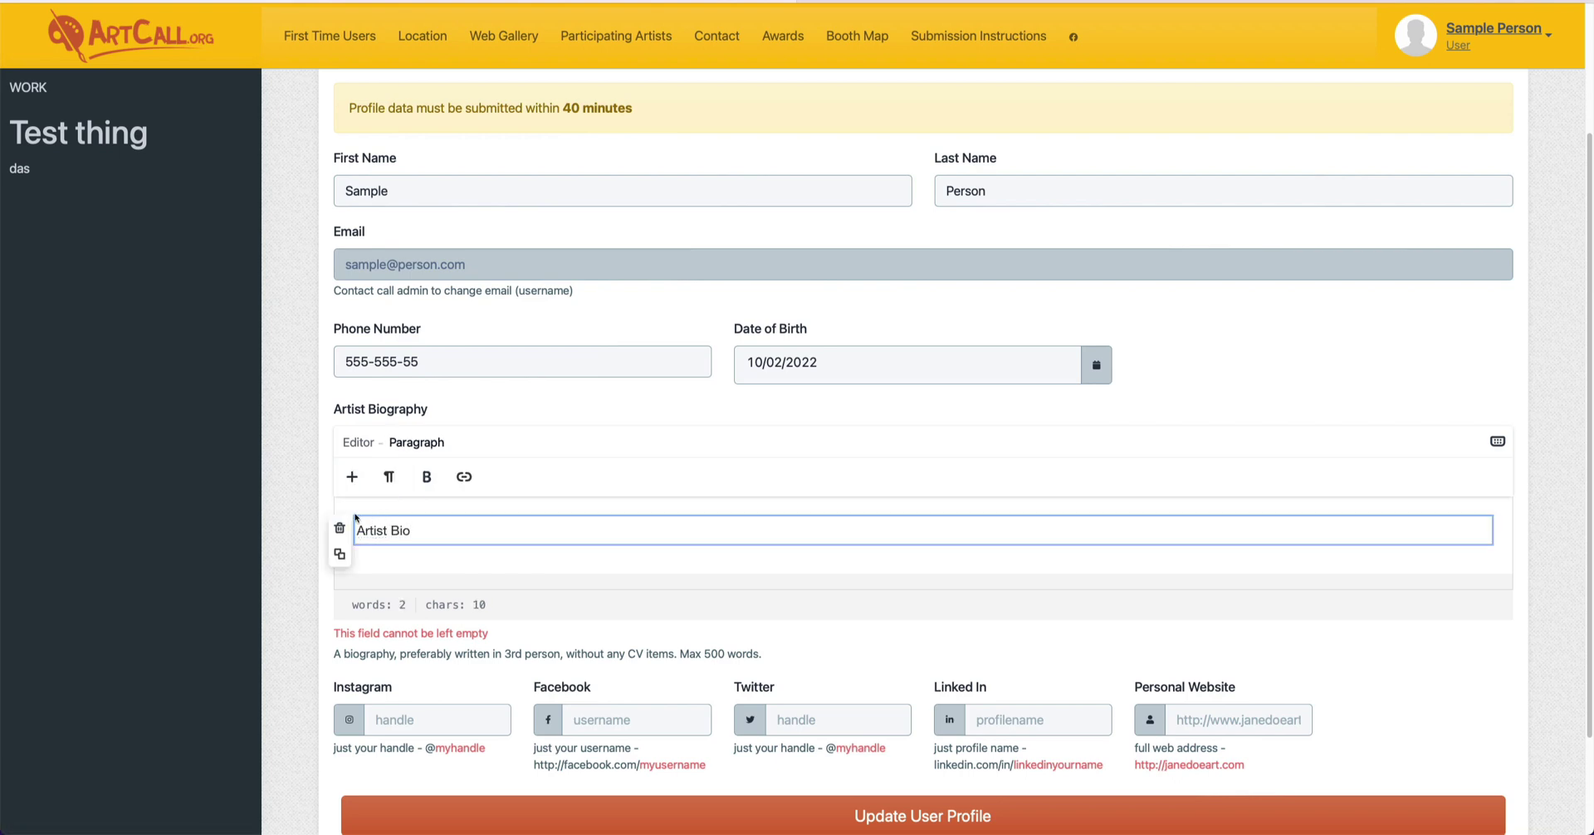
click(292, 508)
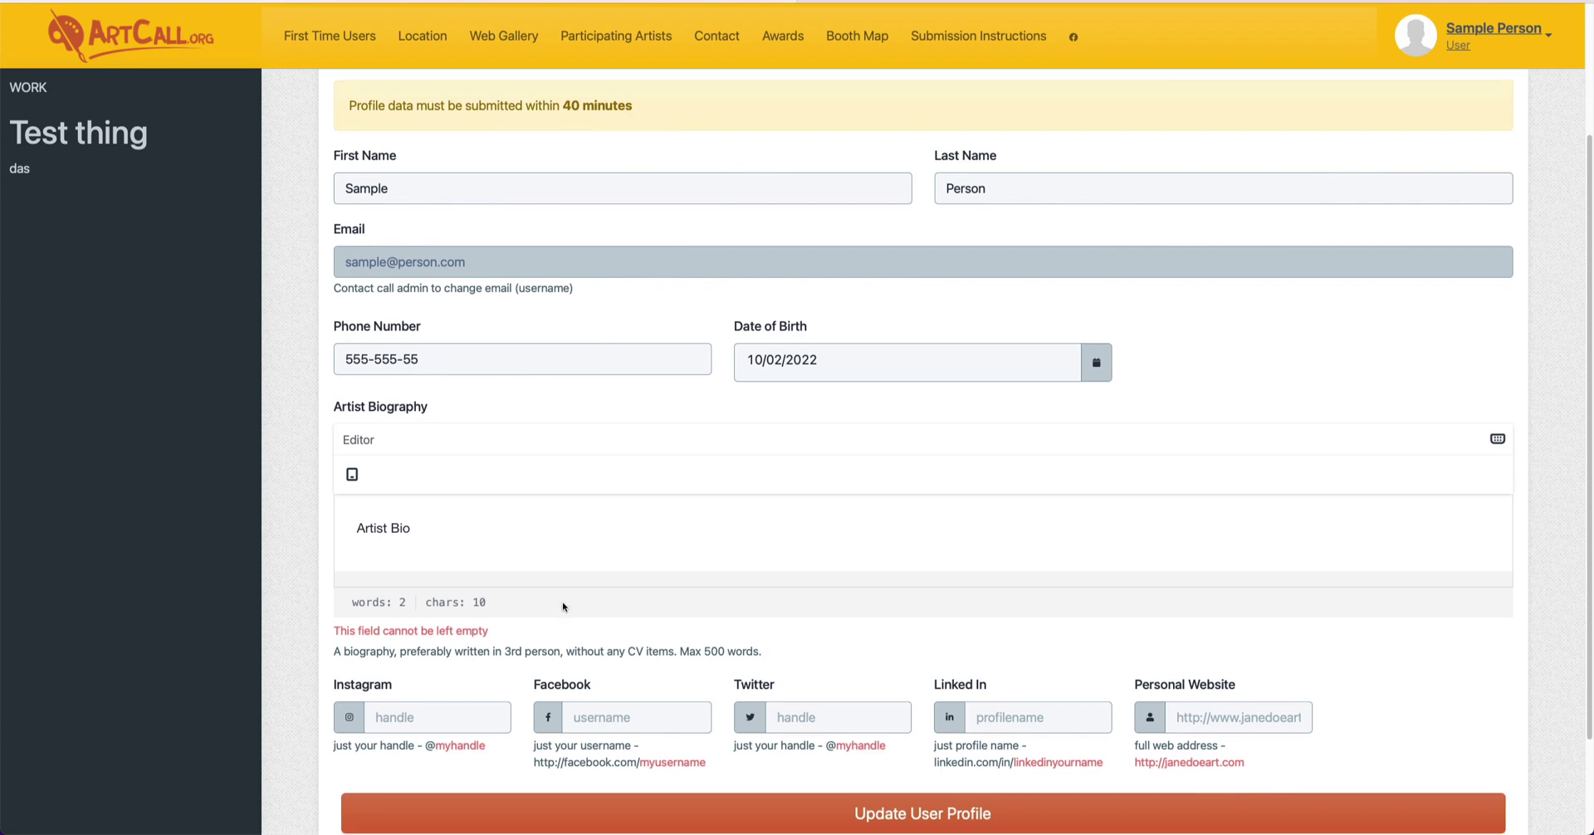
click(790, 806)
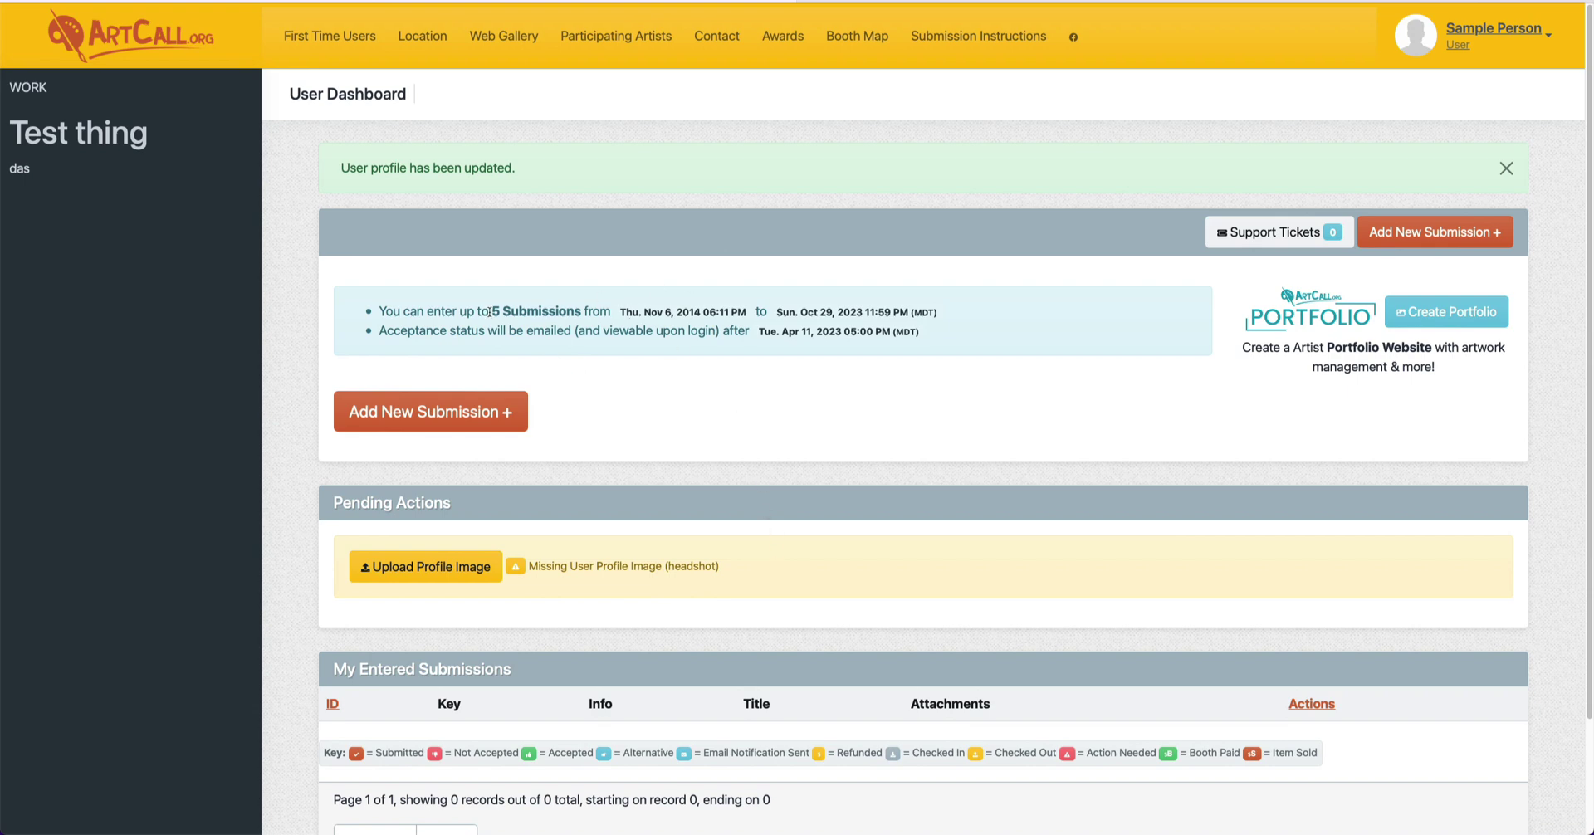
Examine the submission limit, entry period and acceptance notification date on the User Dashboard.
drag(492, 312, 909, 312)
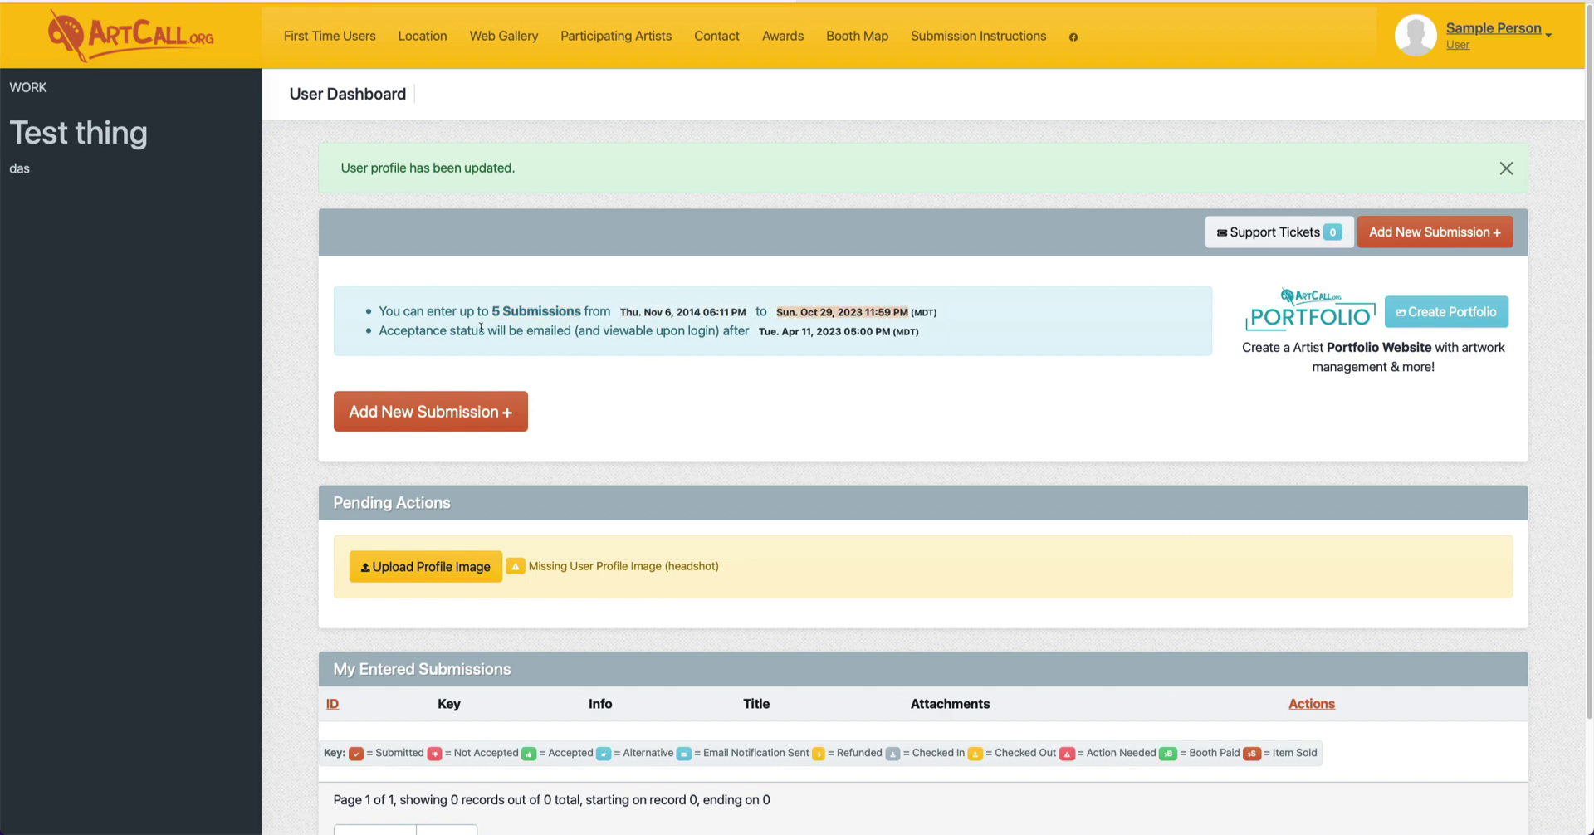
drag(440, 330, 733, 329)
click(733, 330)
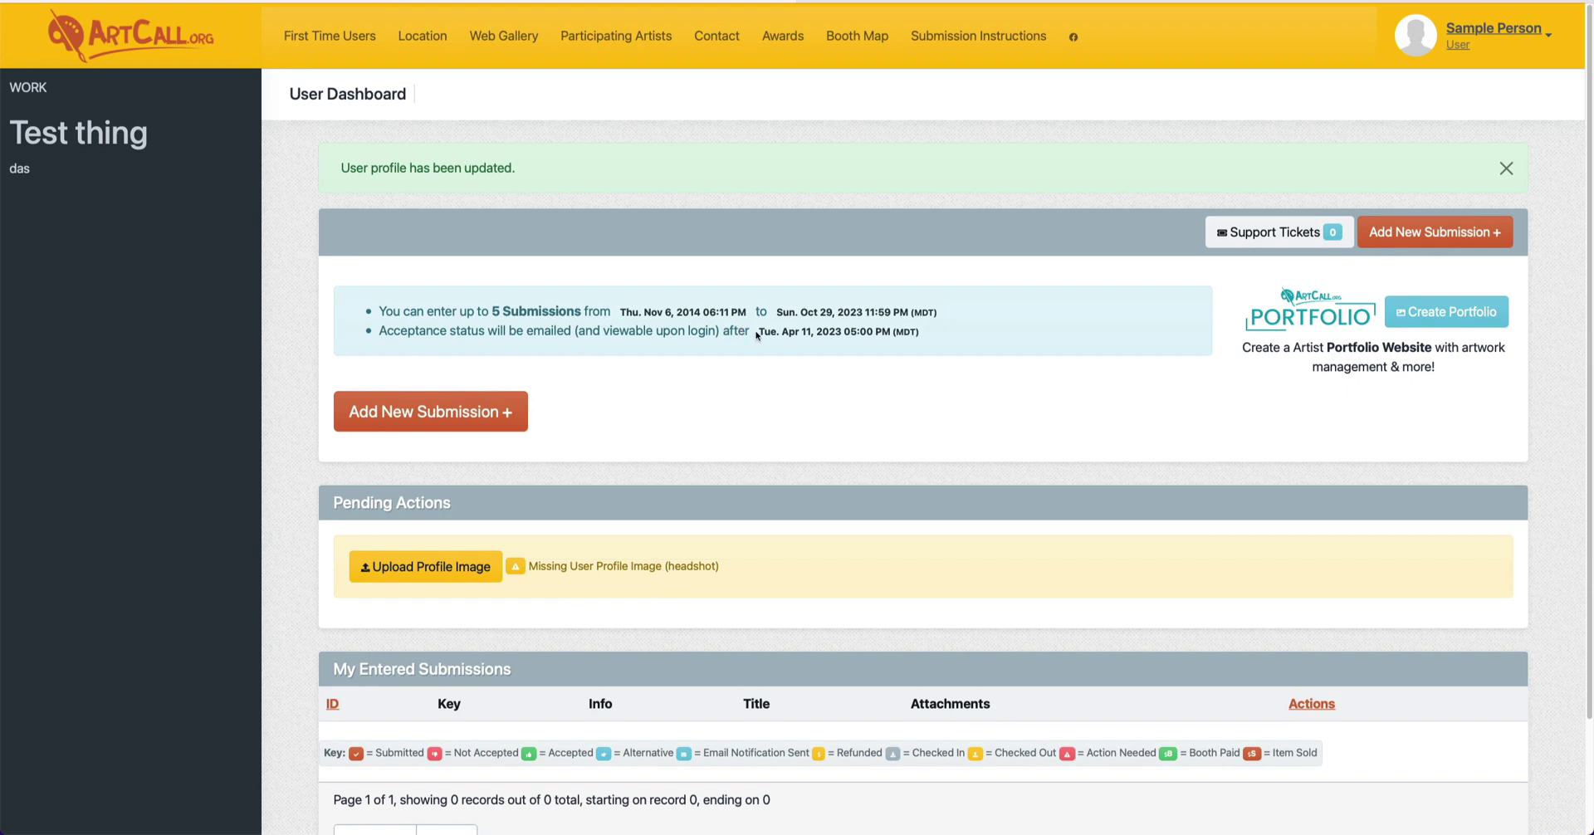
drag(757, 334, 920, 332)
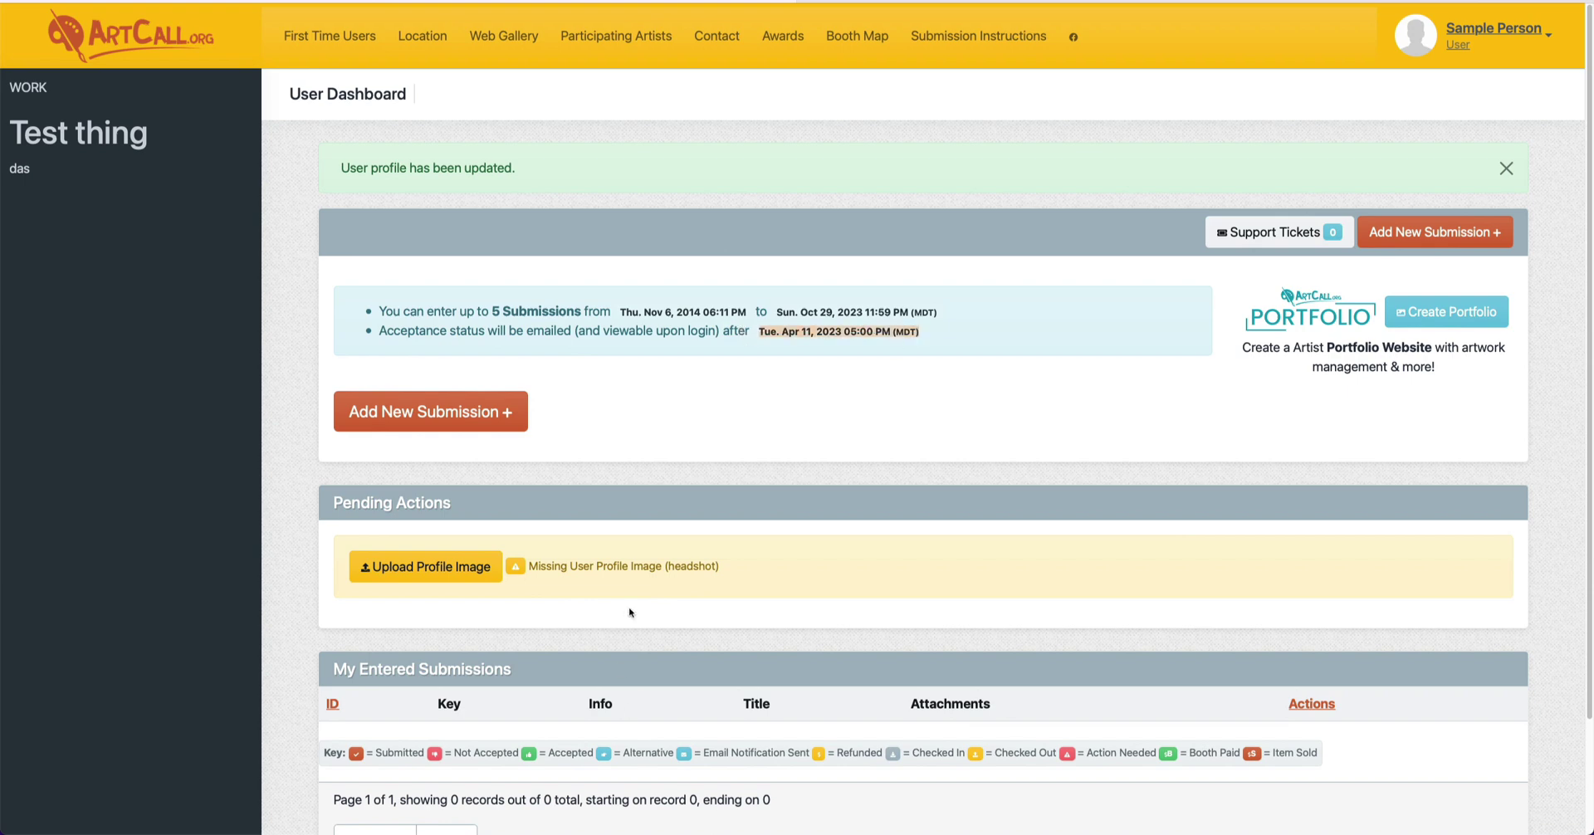
click(713, 350)
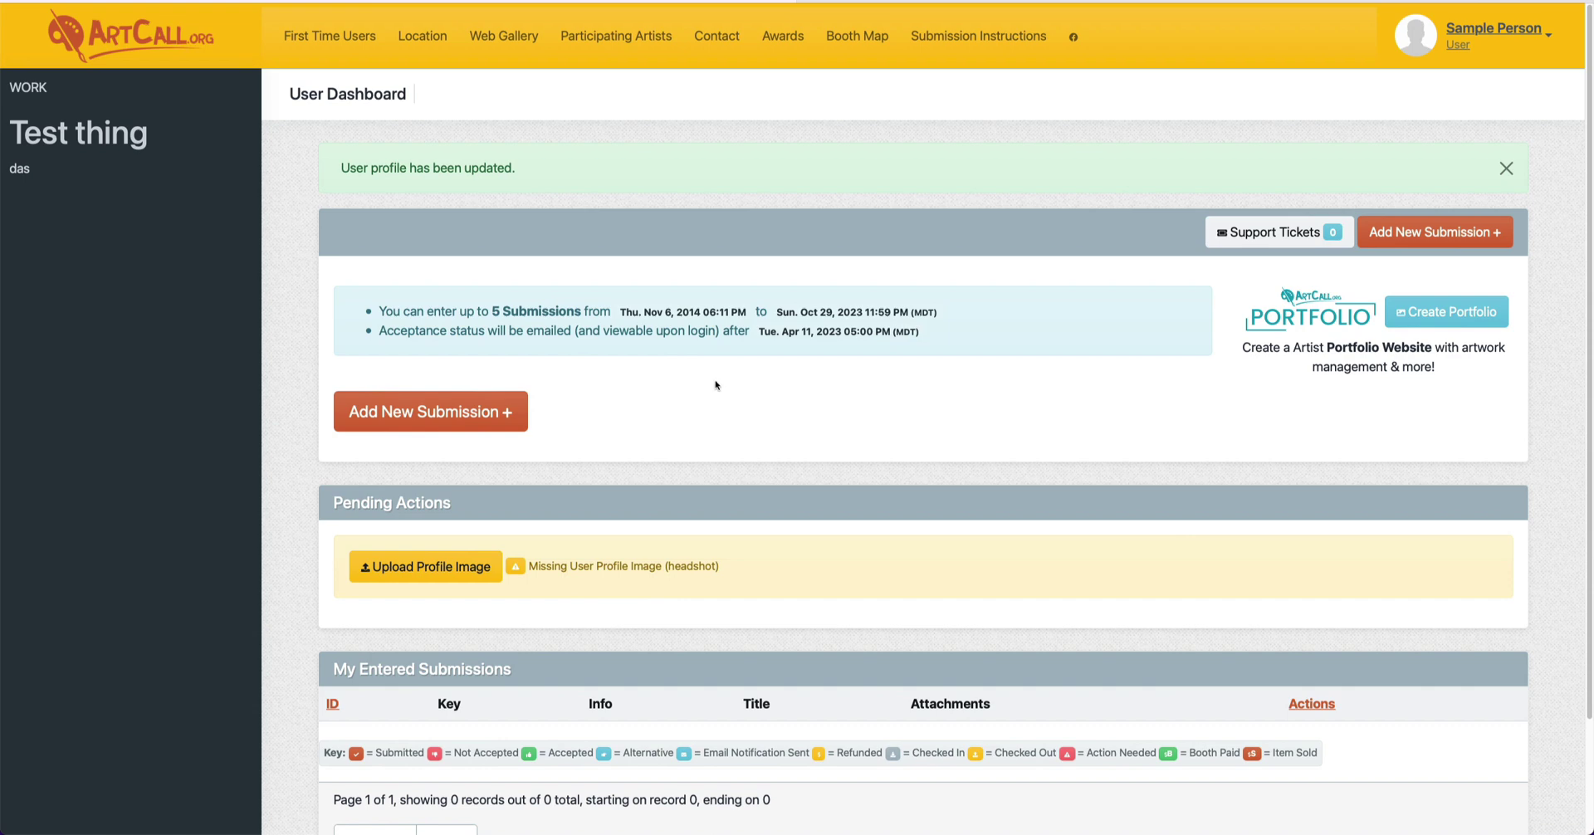
Start a new submission and set its category to Fine Art and sub-category to Acrylic Painting.
click(453, 426)
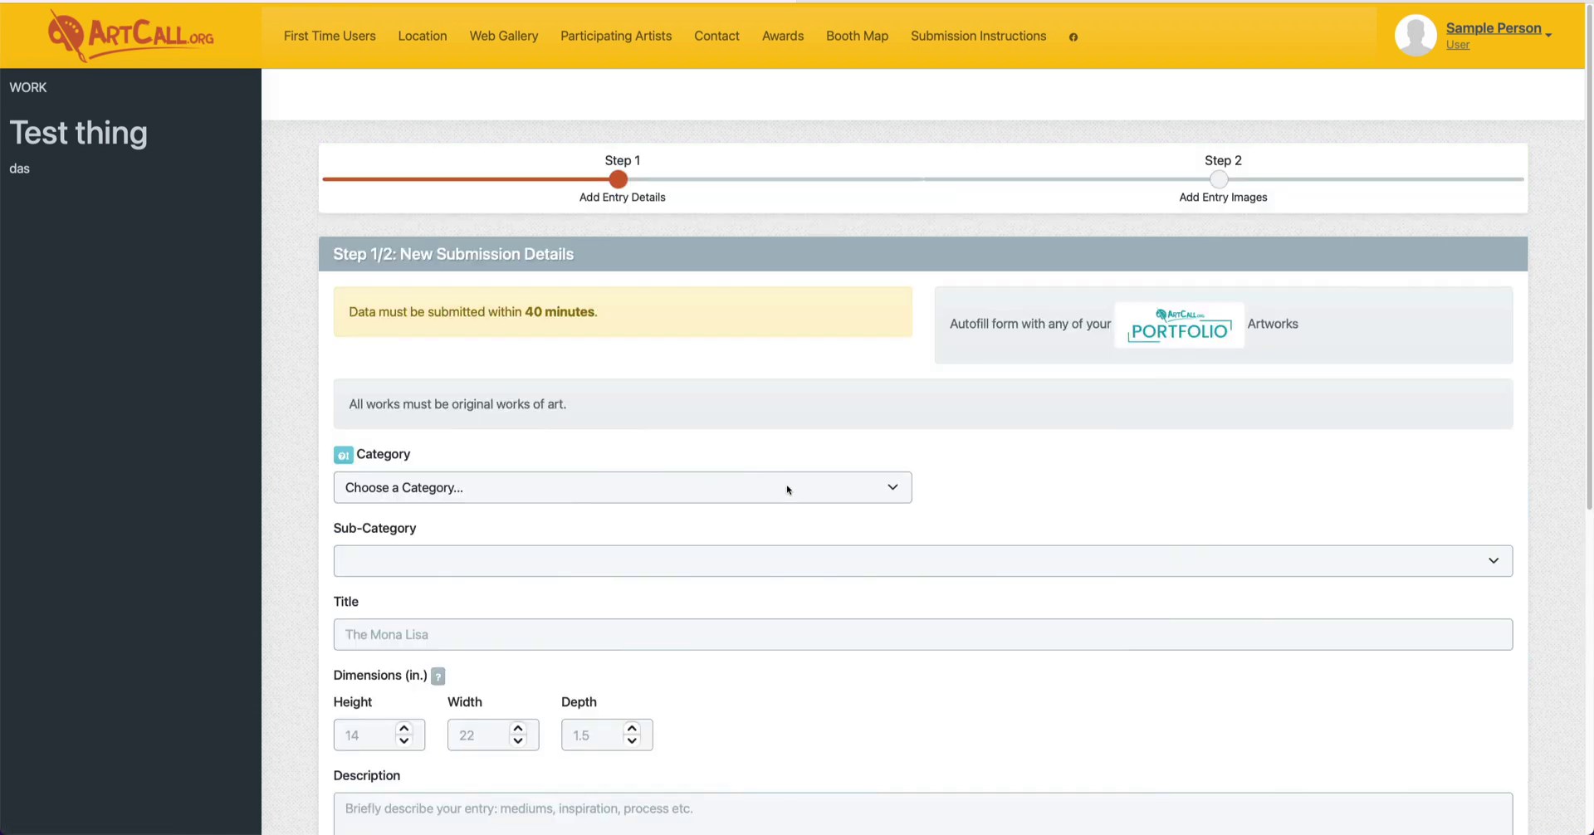
scroll(782, 487, down, 2)
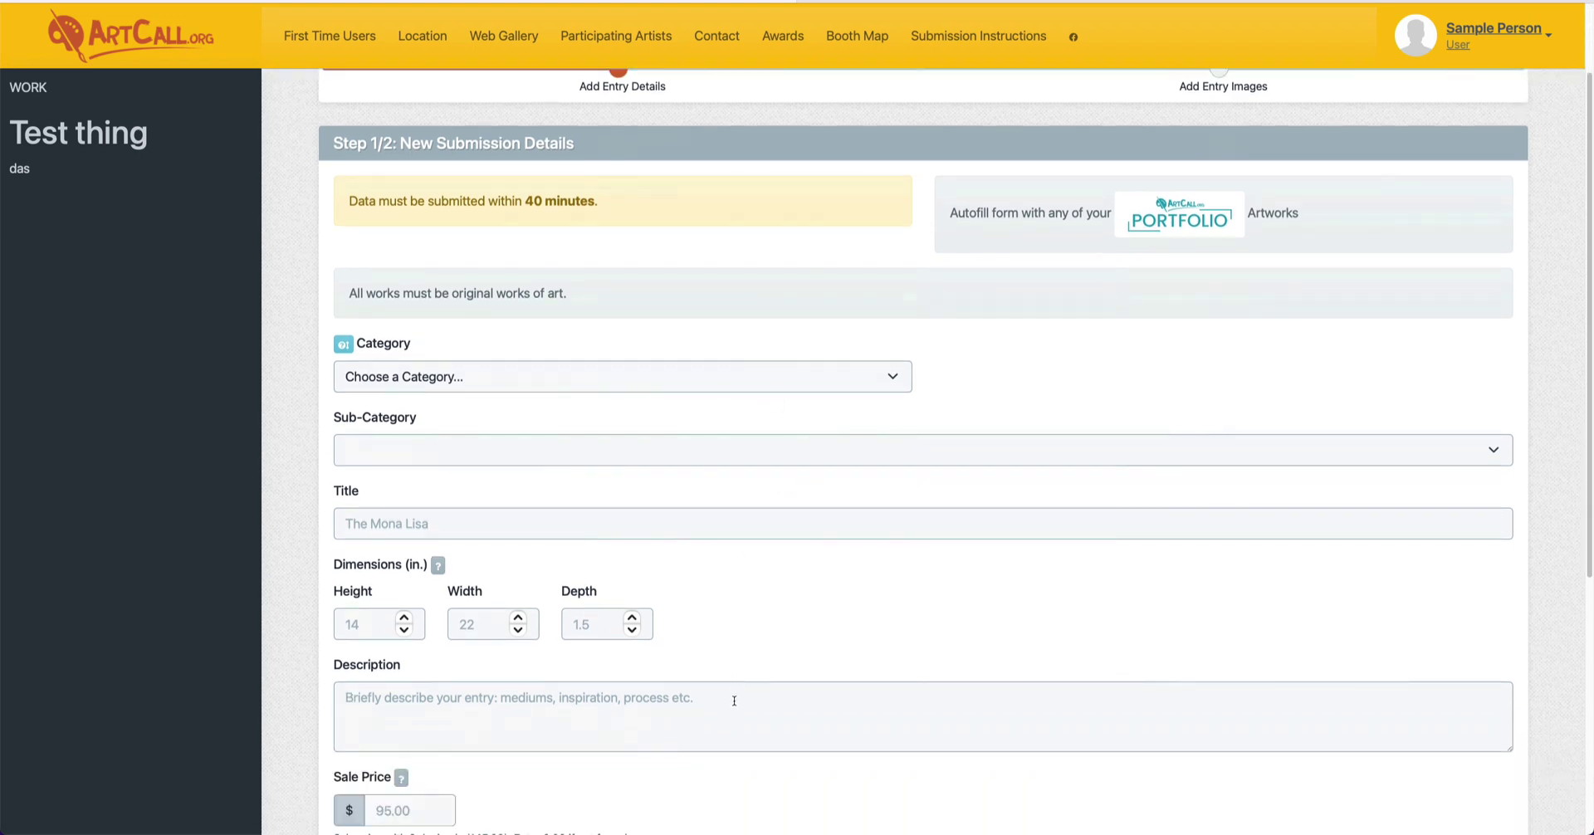
scroll(733, 683, up, 2)
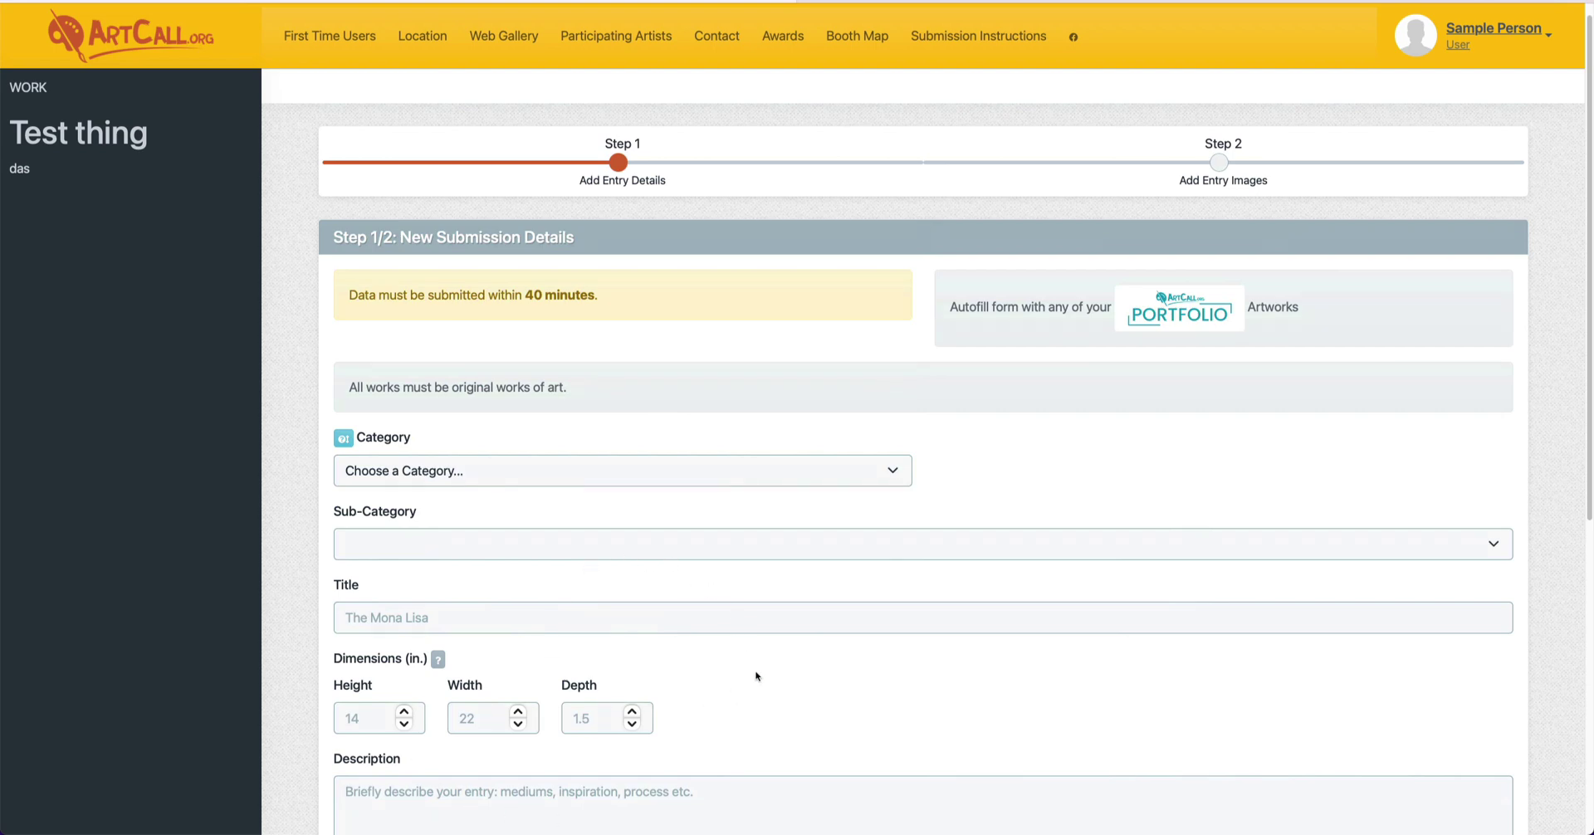
scroll(751, 665, down, 2)
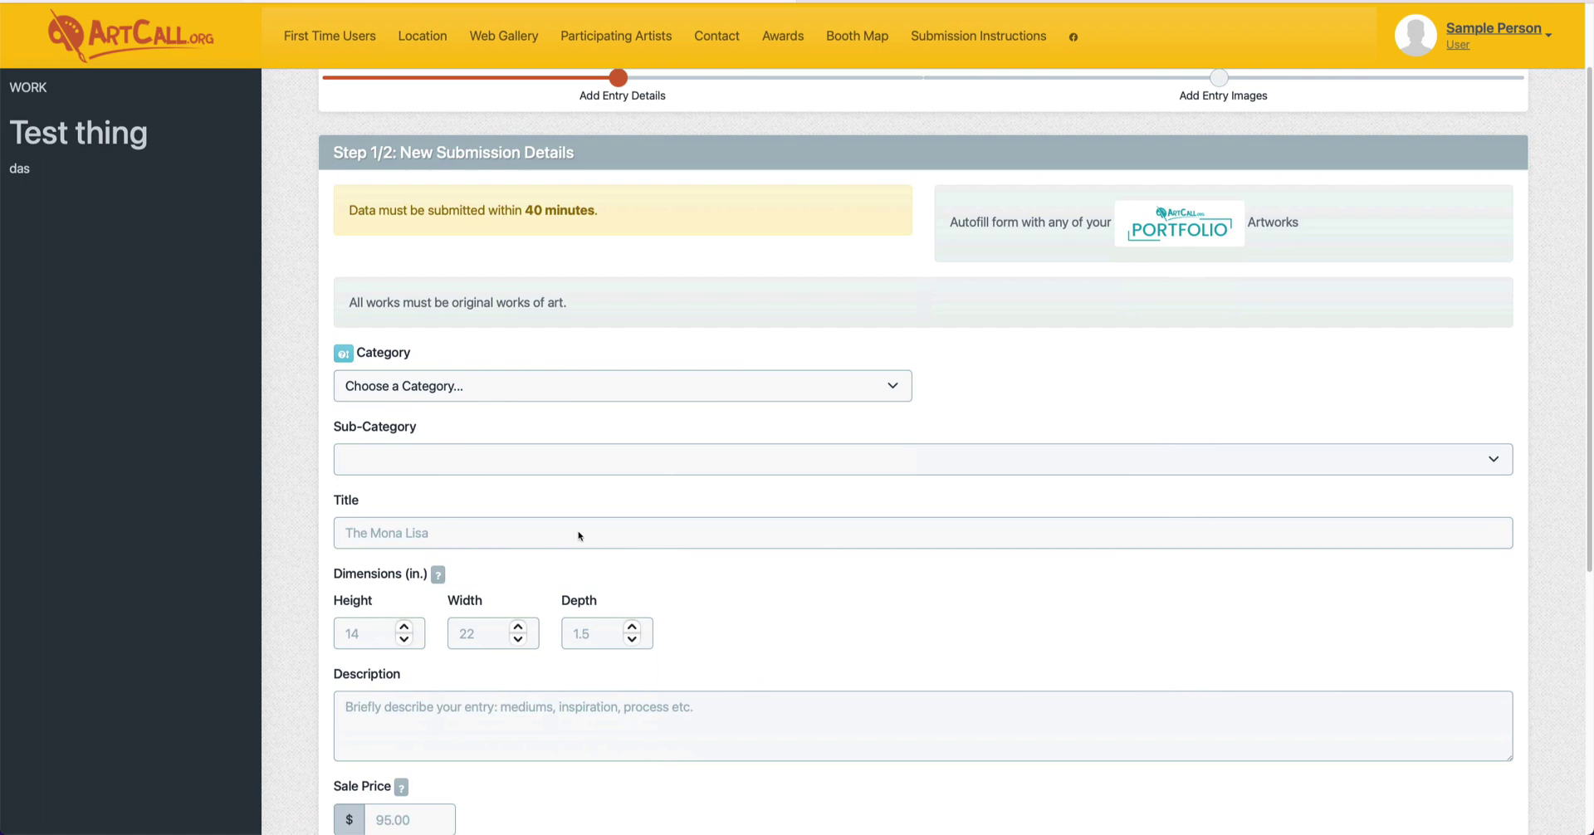
click(431, 390)
click(431, 397)
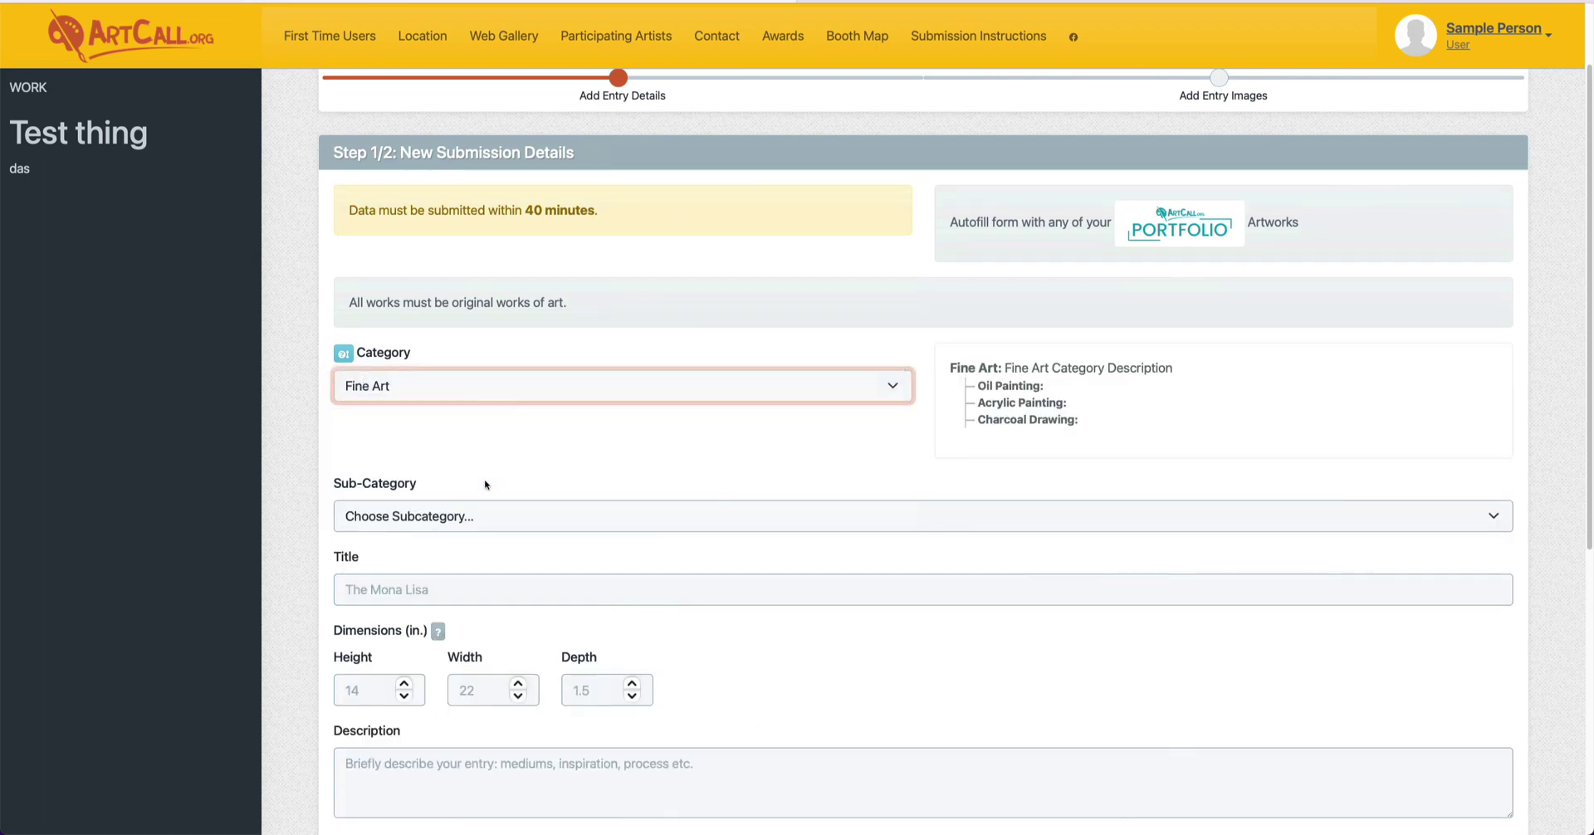
click(454, 517)
click(440, 550)
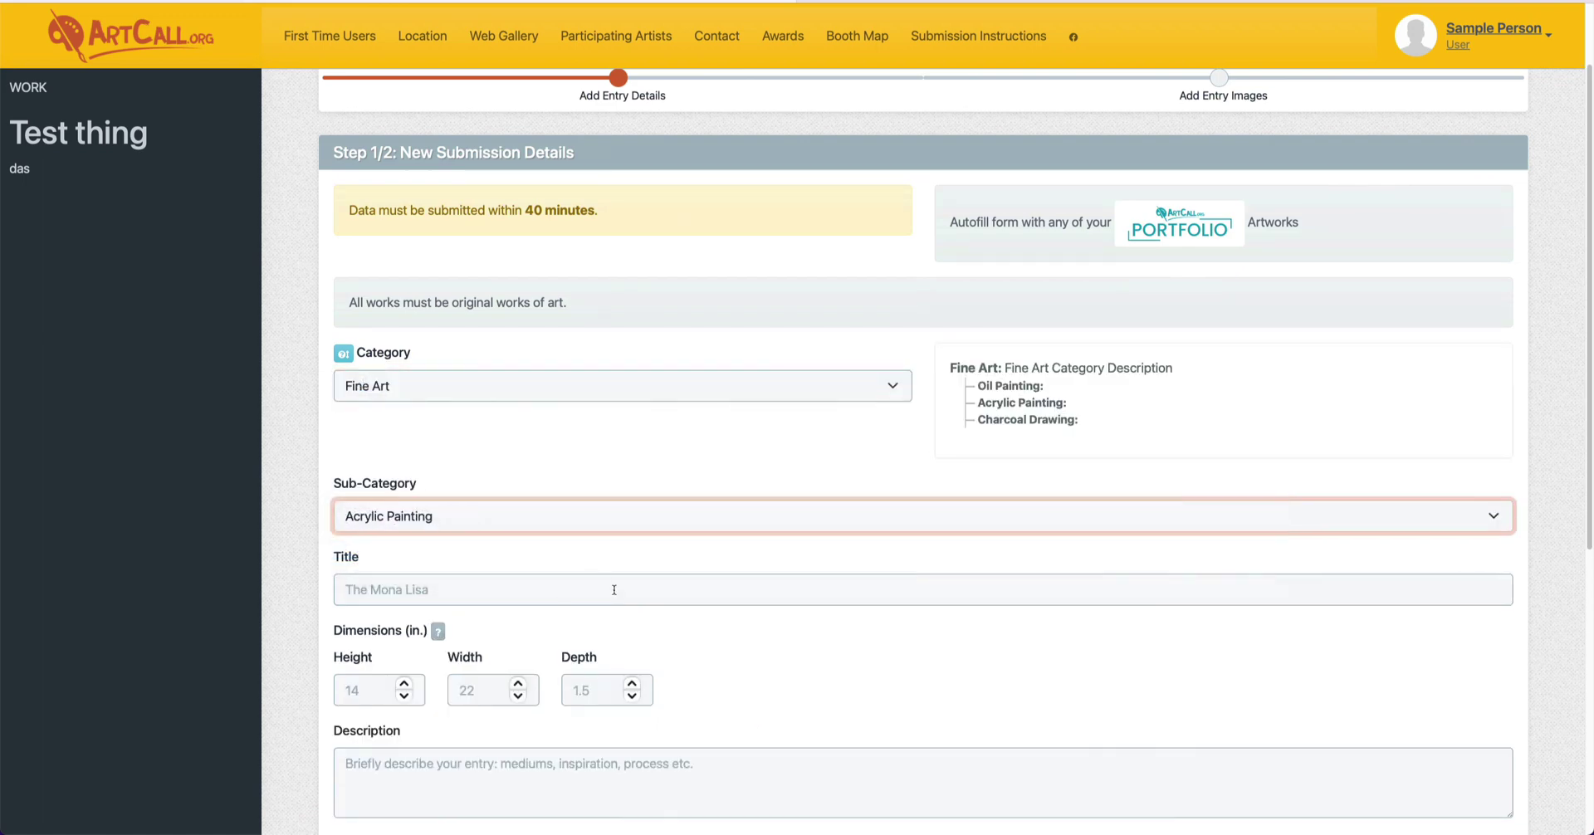
Title the entry "The Mona Lisa" and set its dimensions to 32 in. height, 22 in. width and 1 in. depth.
click(473, 594)
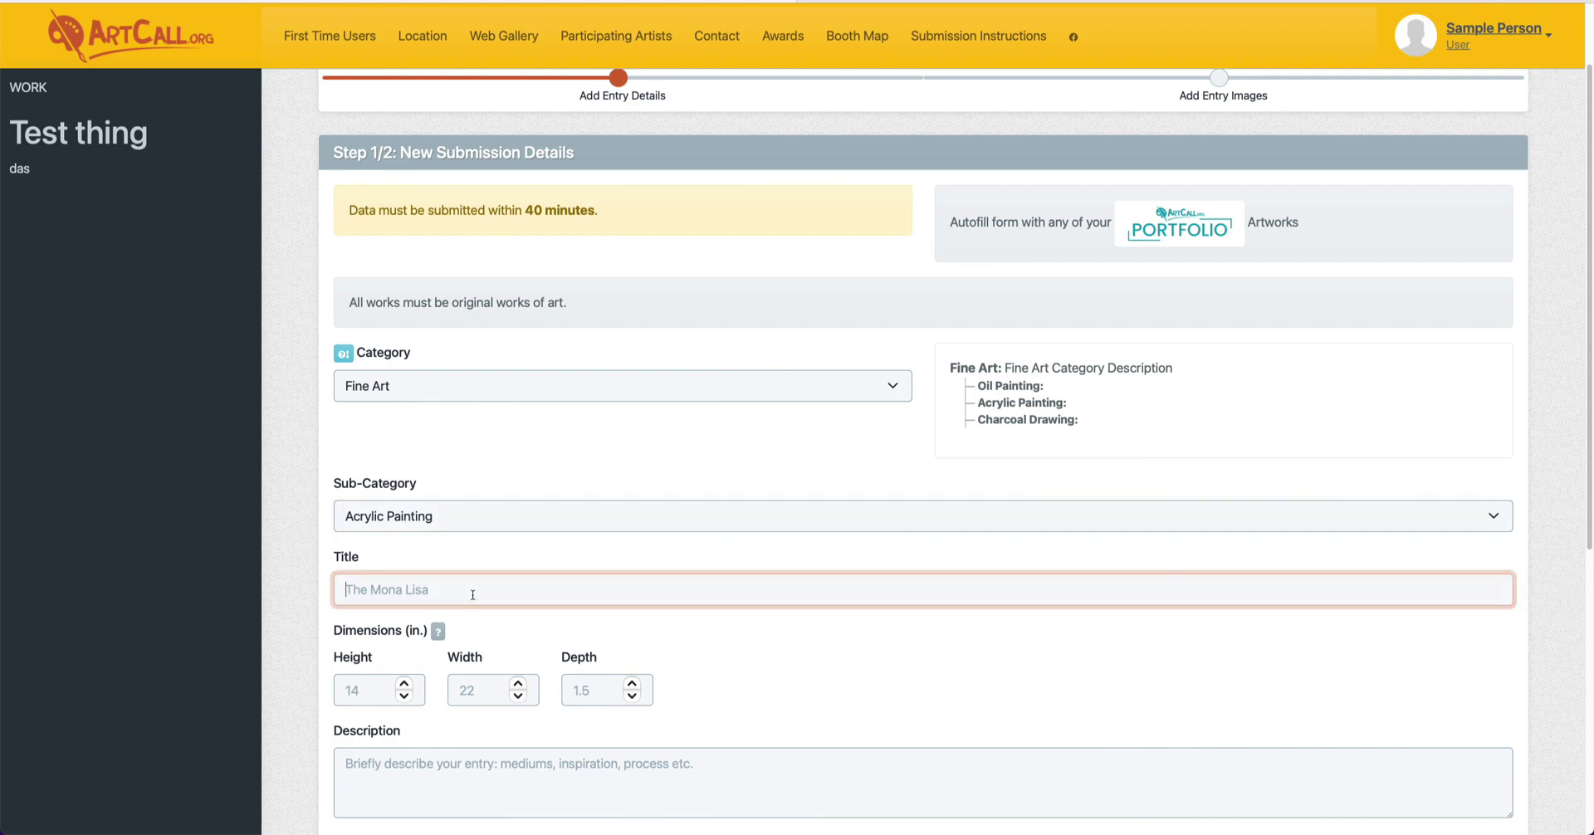
text(The Mona Lisa)
click(365, 704)
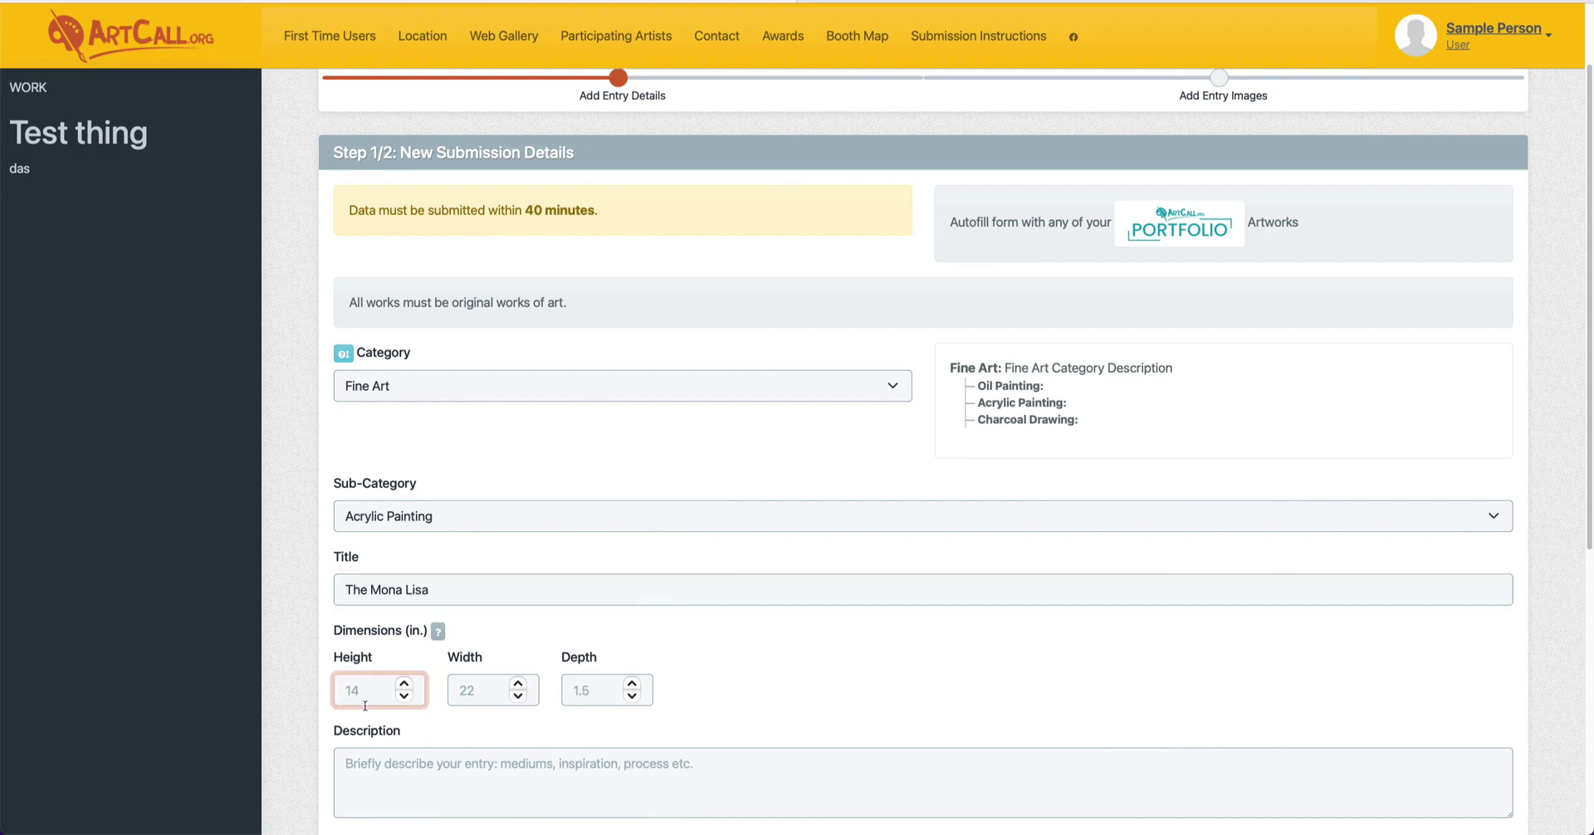
text(32)
key(Tab)
text(22)
key(Tab)
text(1)
Enter "Description" as the entry's description and set the sale price to $125.00.
click(369, 754)
scroll(370, 754, down, 3)
text(Description)
key(Tab)
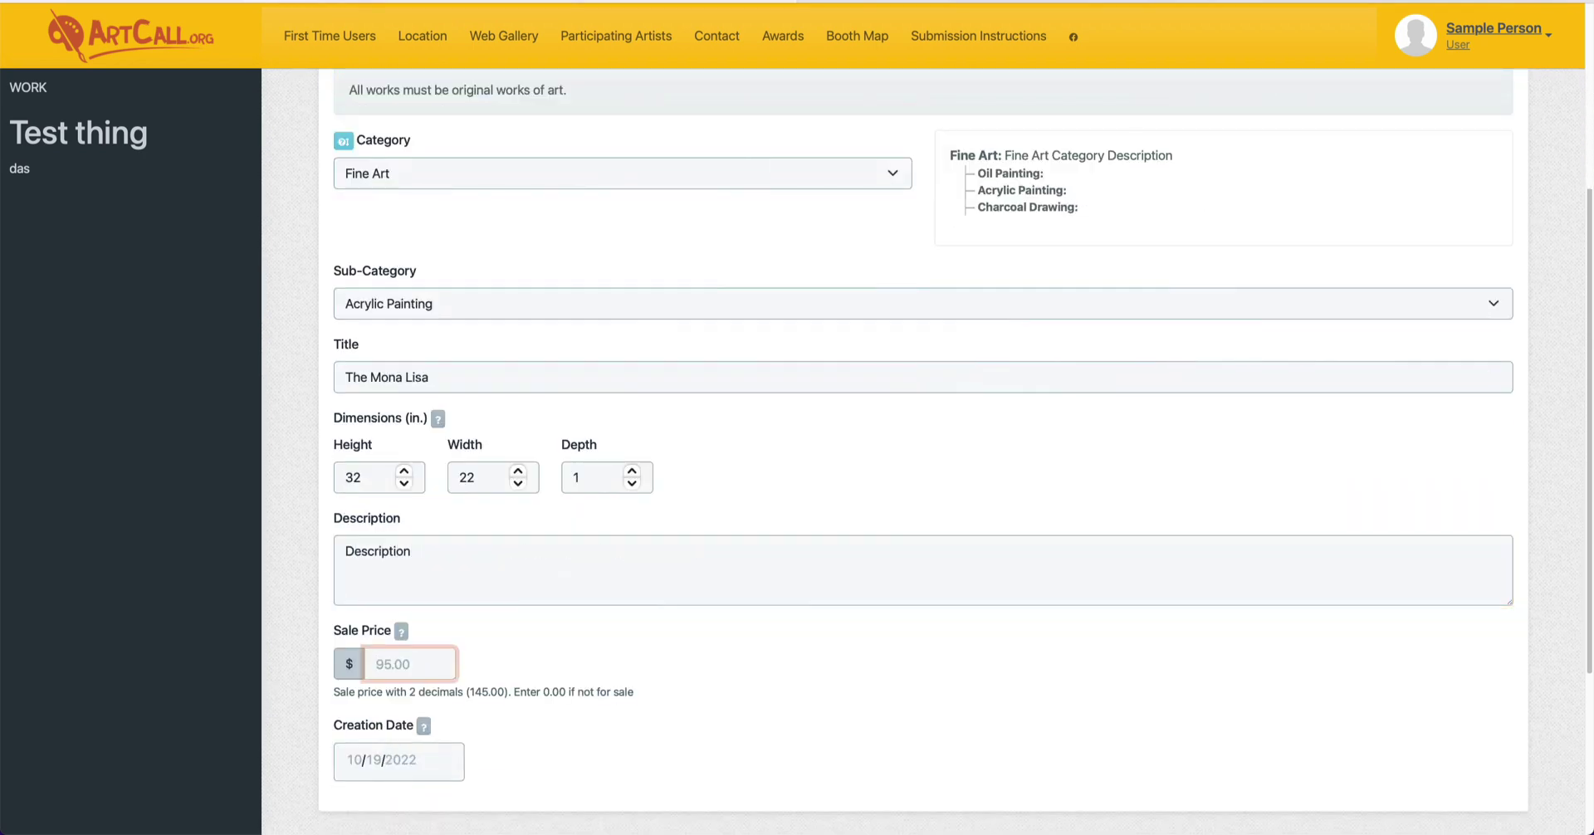
text(125)
Set the entry's creation date to 10/06/2022.
scroll(371, 760, down, 1)
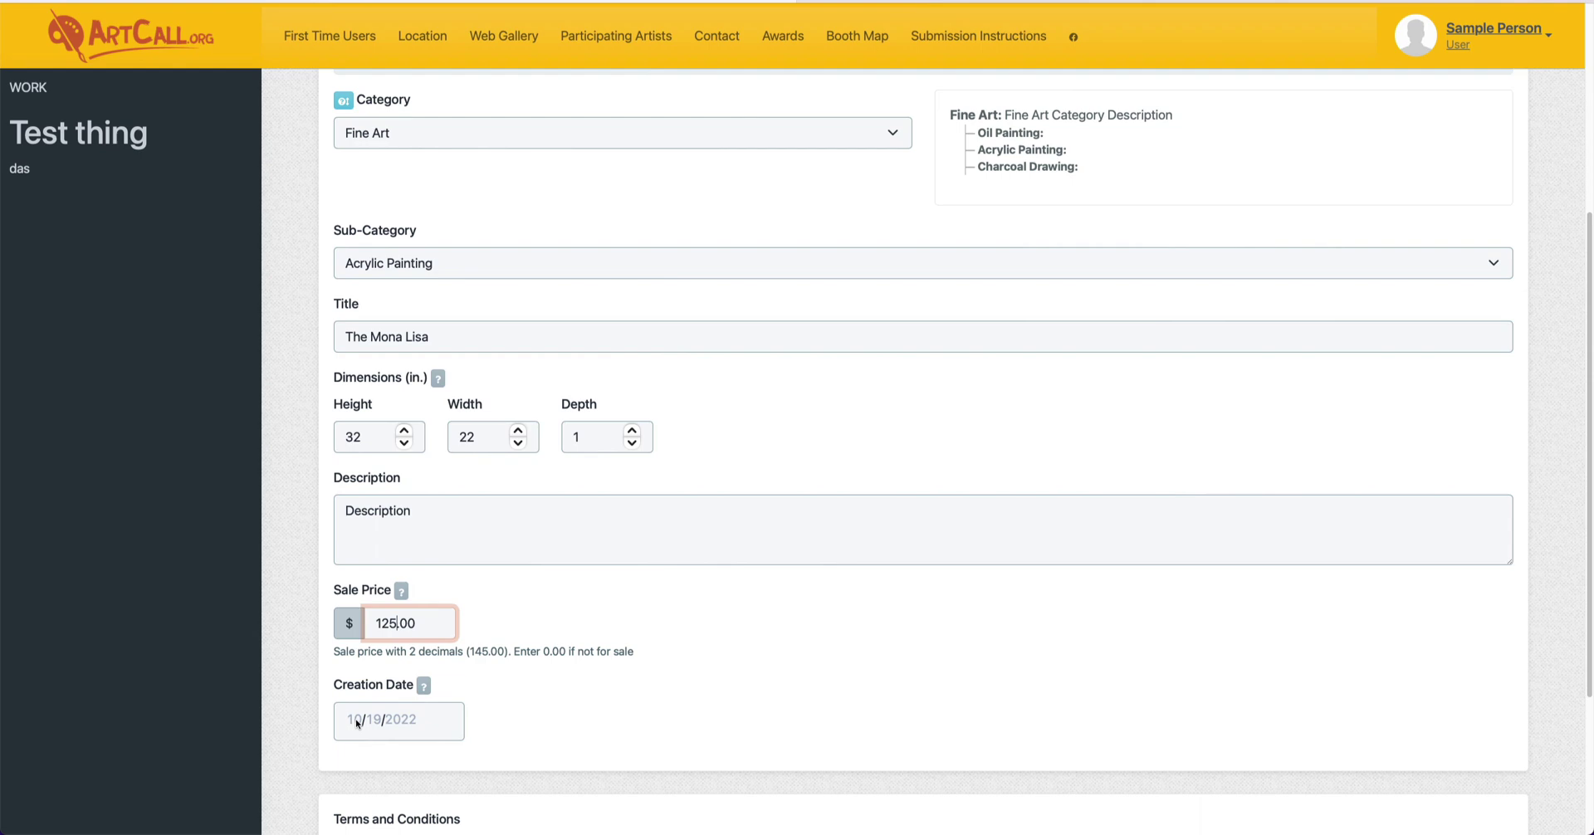
click(357, 723)
click(389, 782)
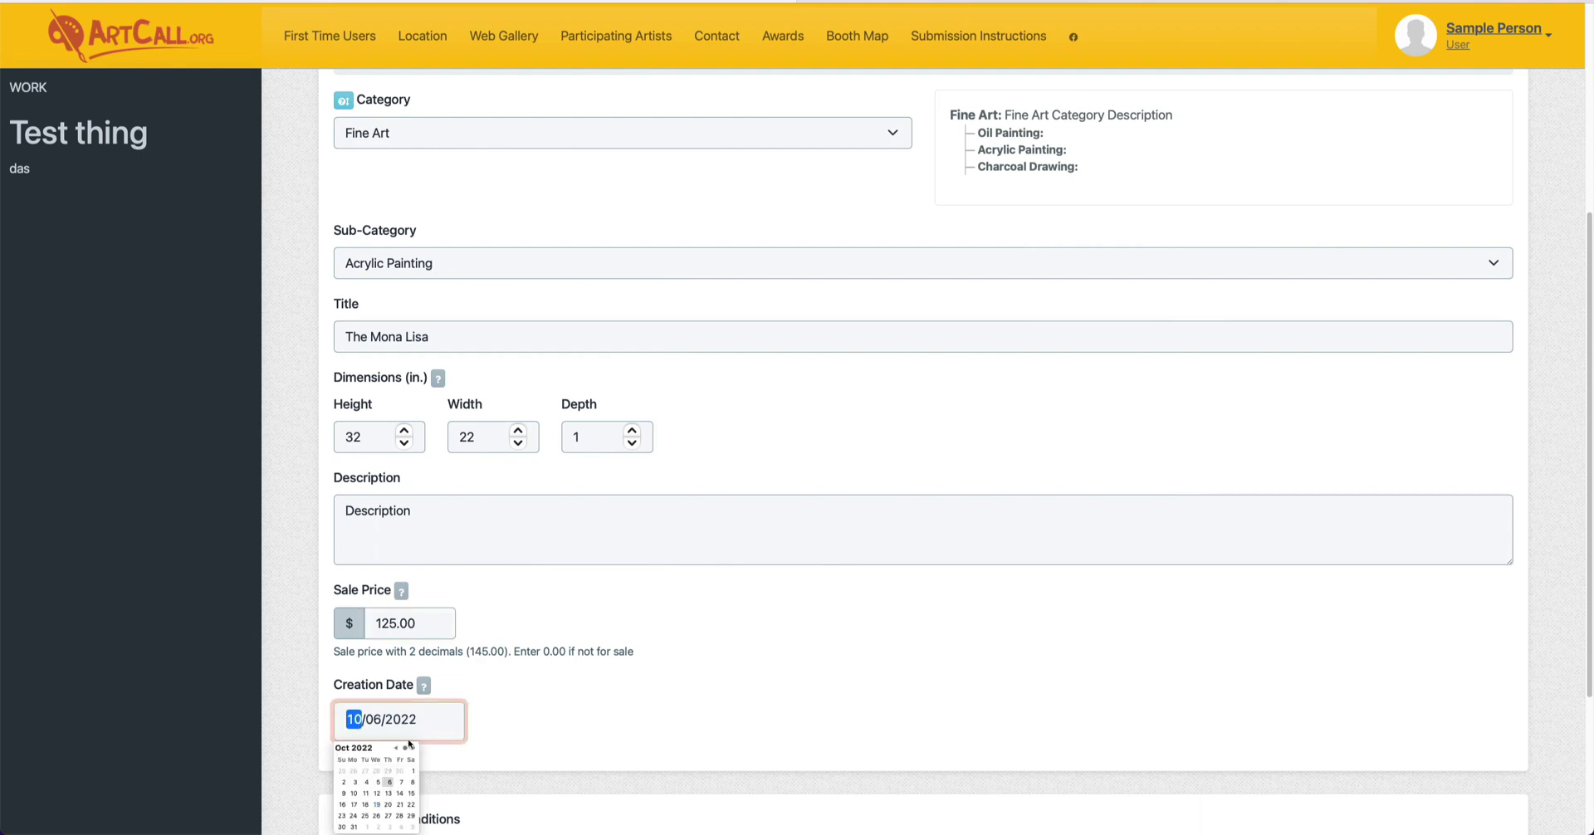
click(523, 745)
Agree to the Terms & Conditions for the entry.
scroll(596, 707, down, 1)
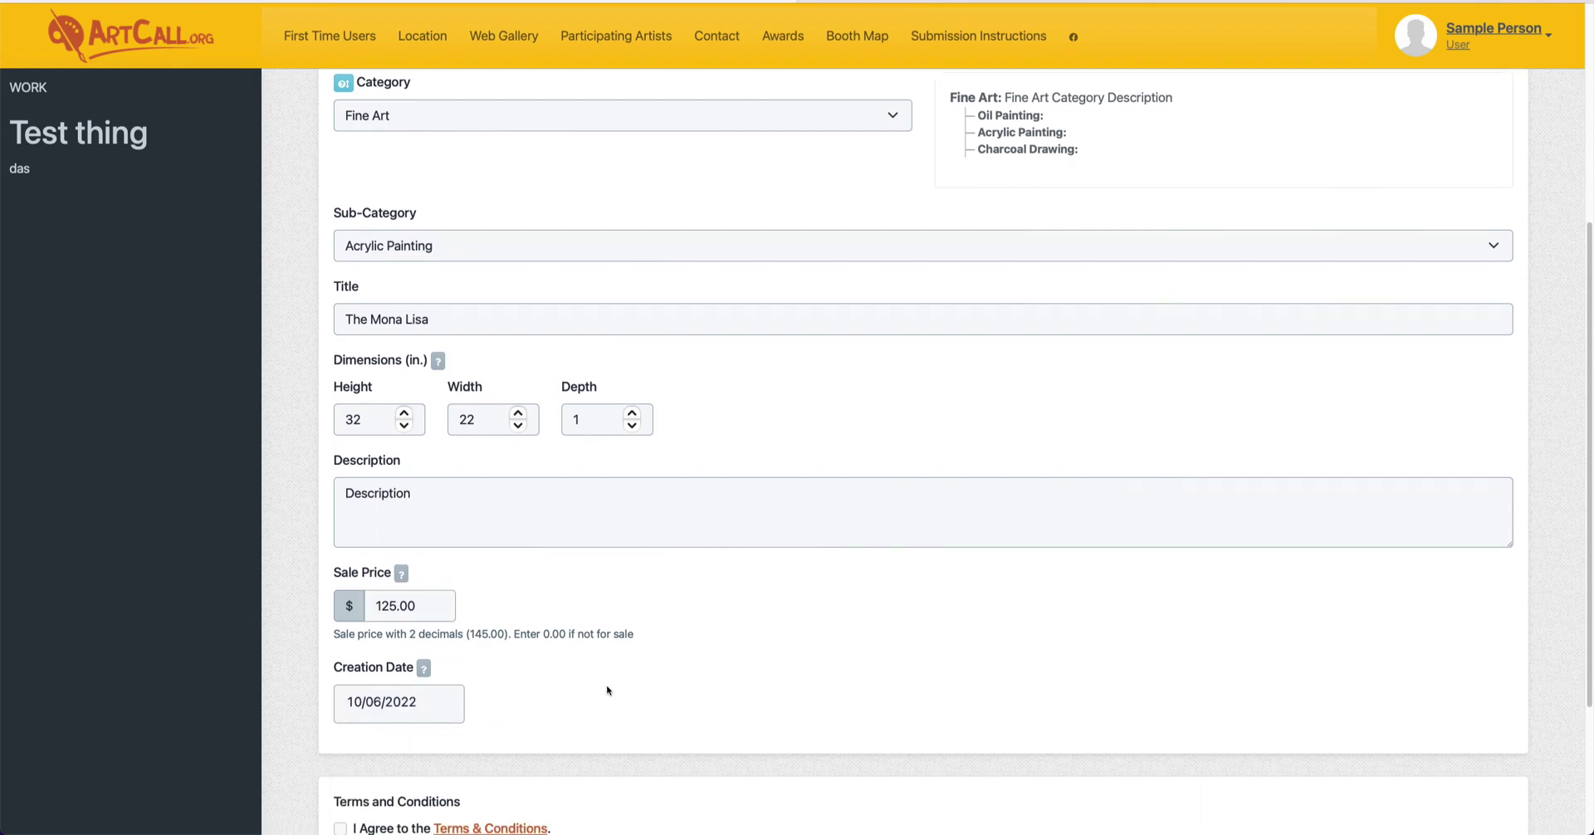
scroll(606, 690, down, 3)
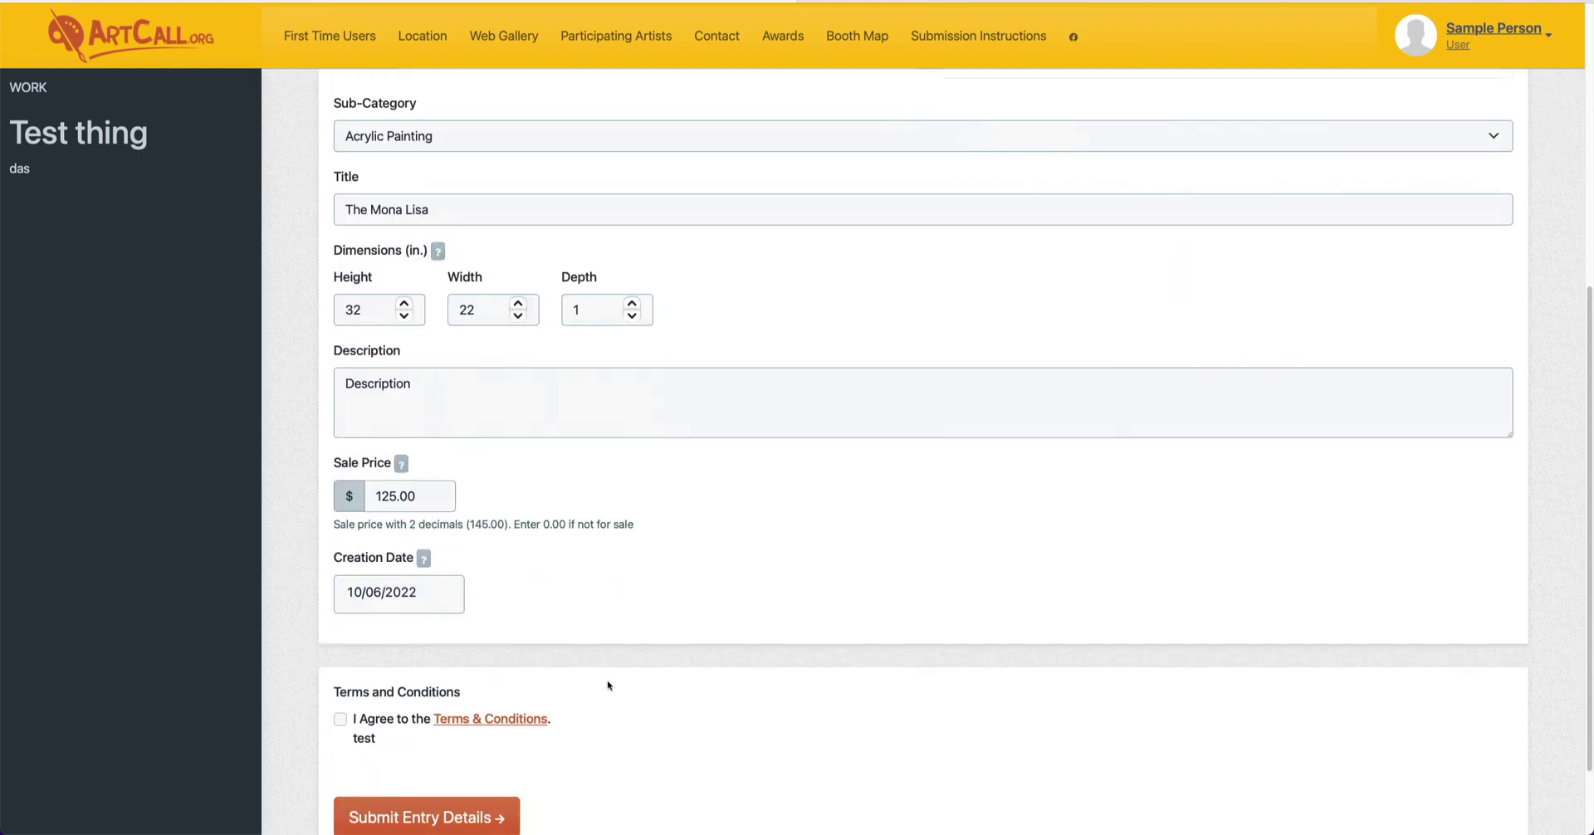
click(340, 709)
scroll(828, 758, down, 1)
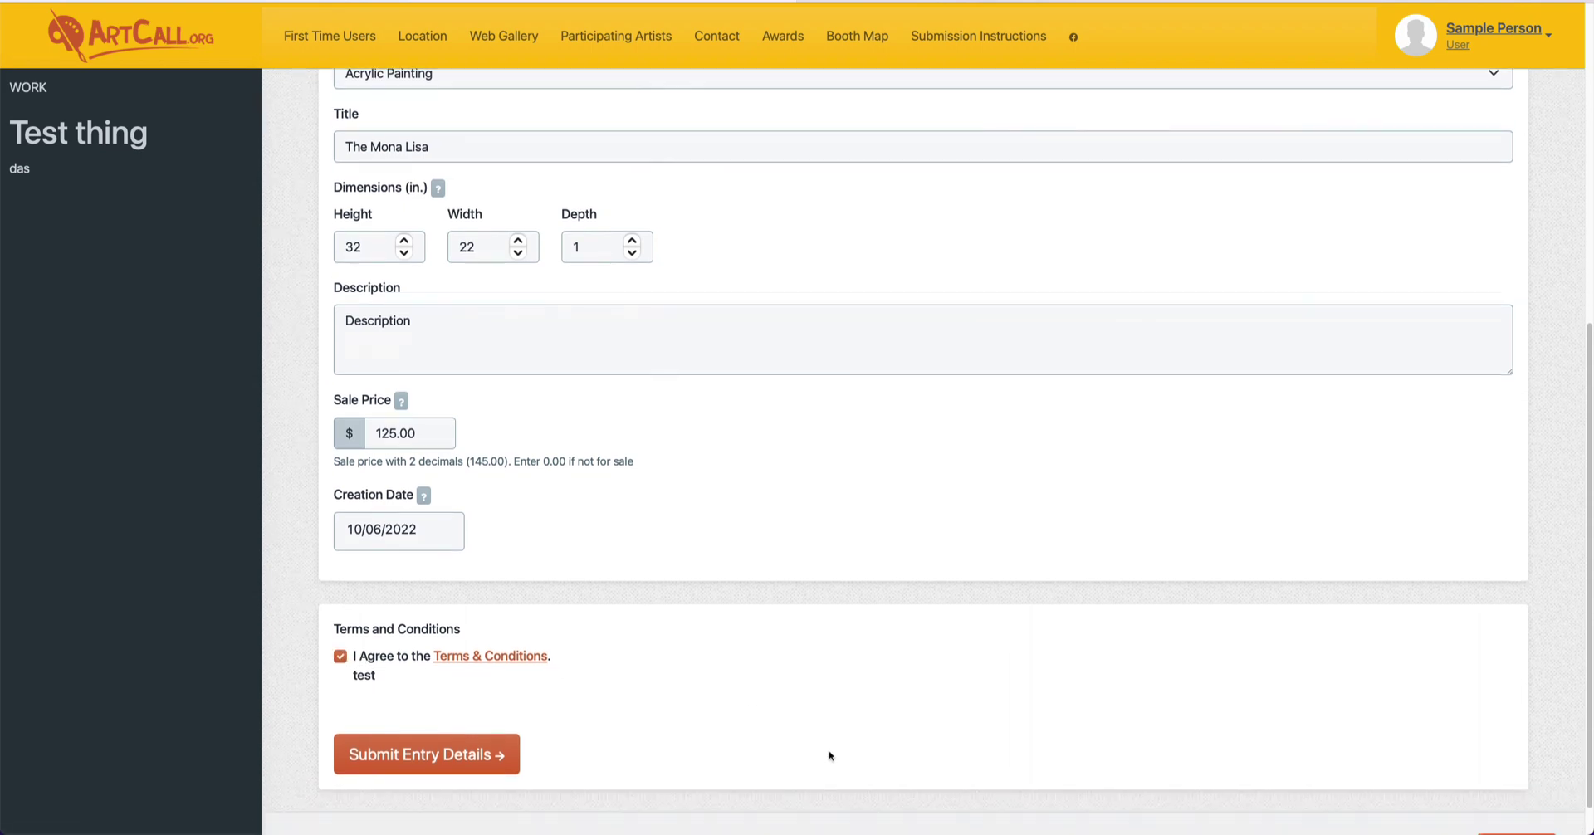
Submit the entry details and attach image-g5e02fc702_1920.jpg from the mona lisa folder.
click(410, 757)
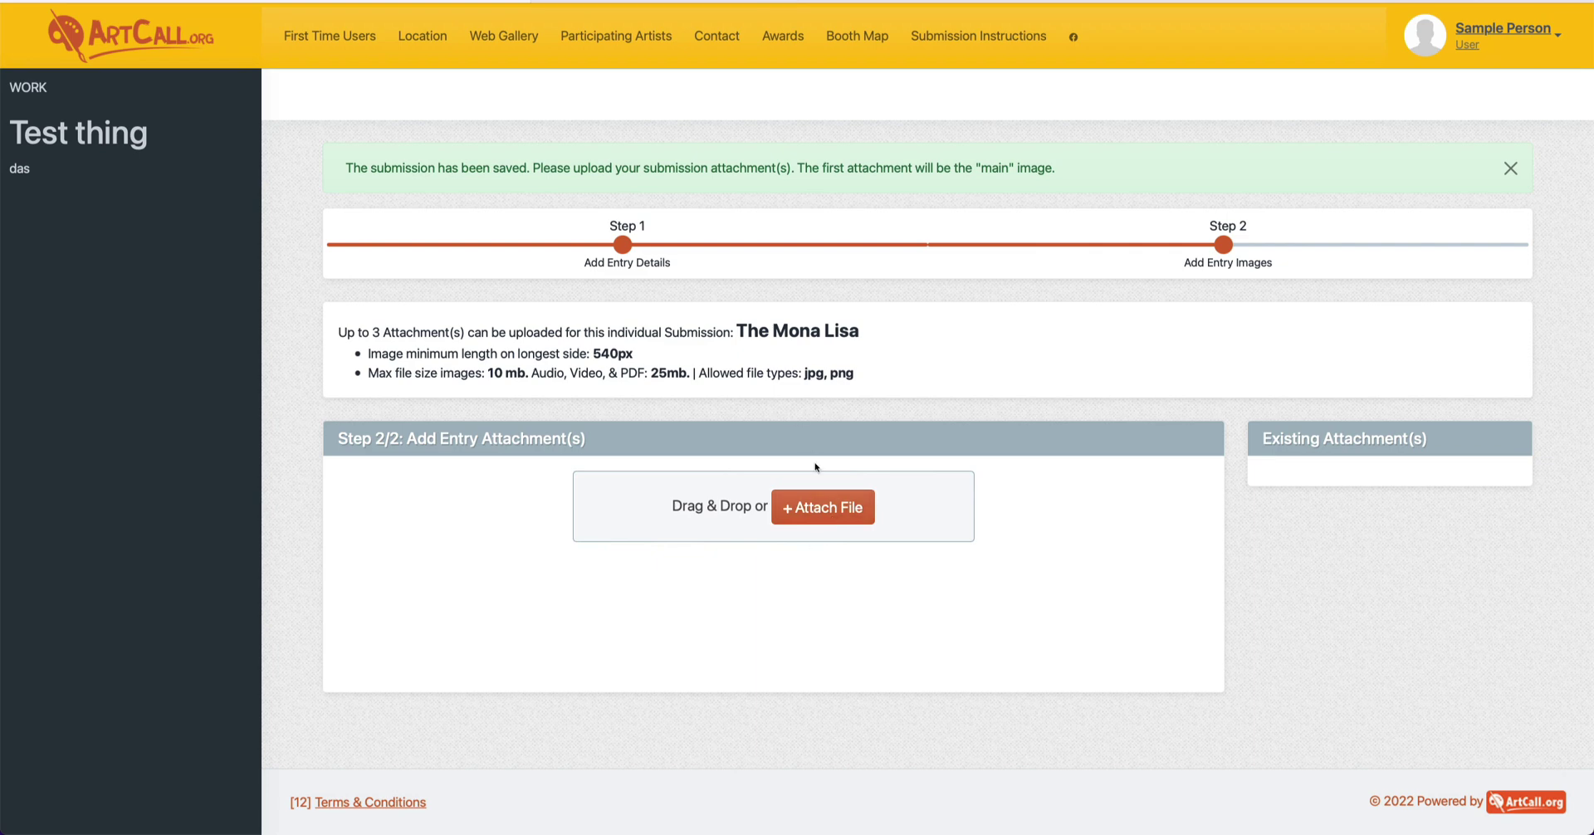
click(820, 497)
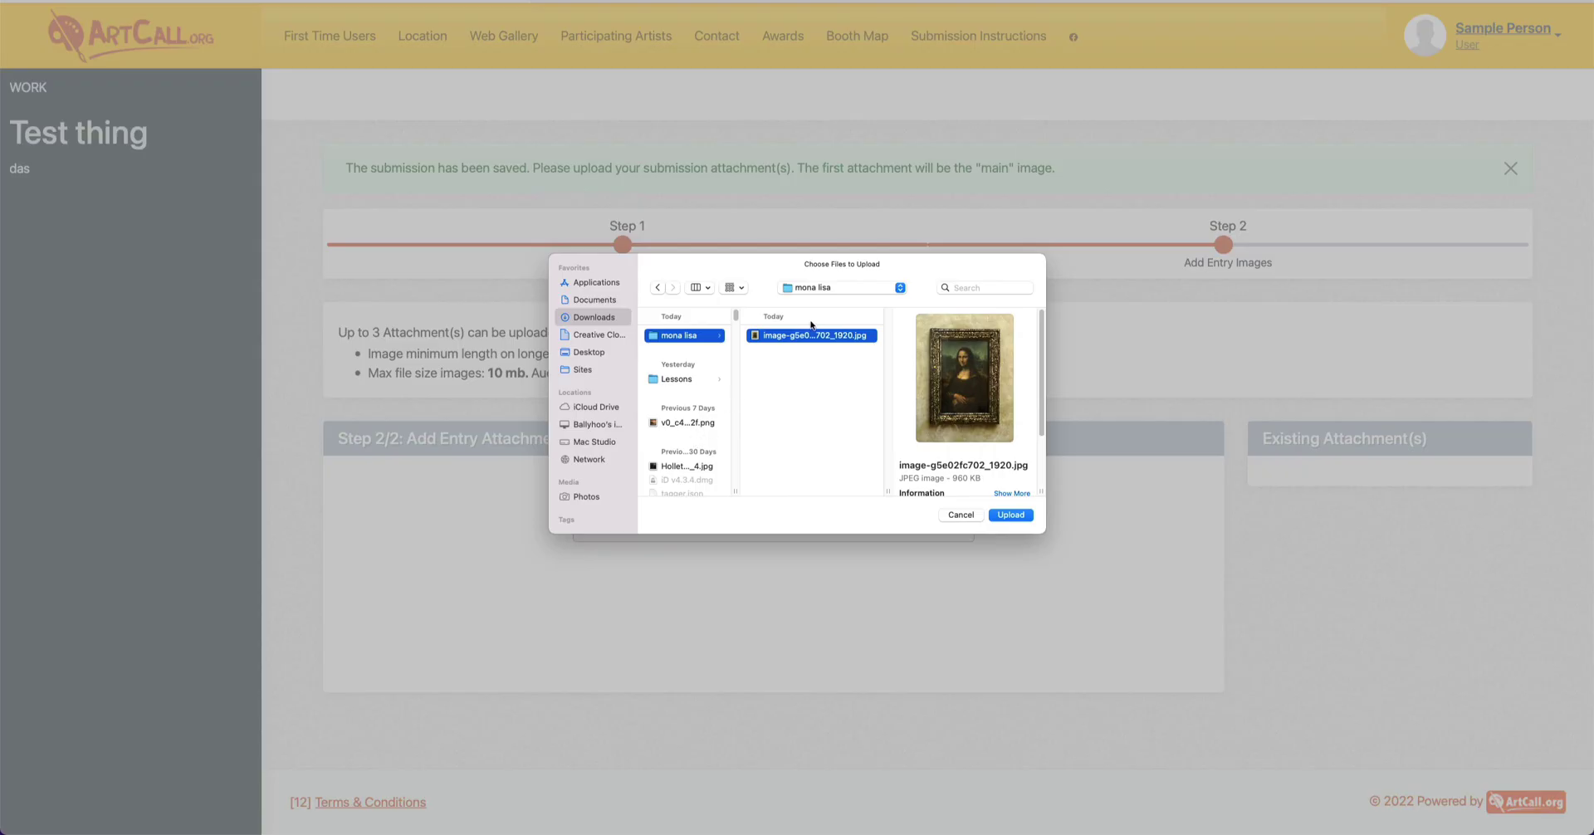
click(786, 336)
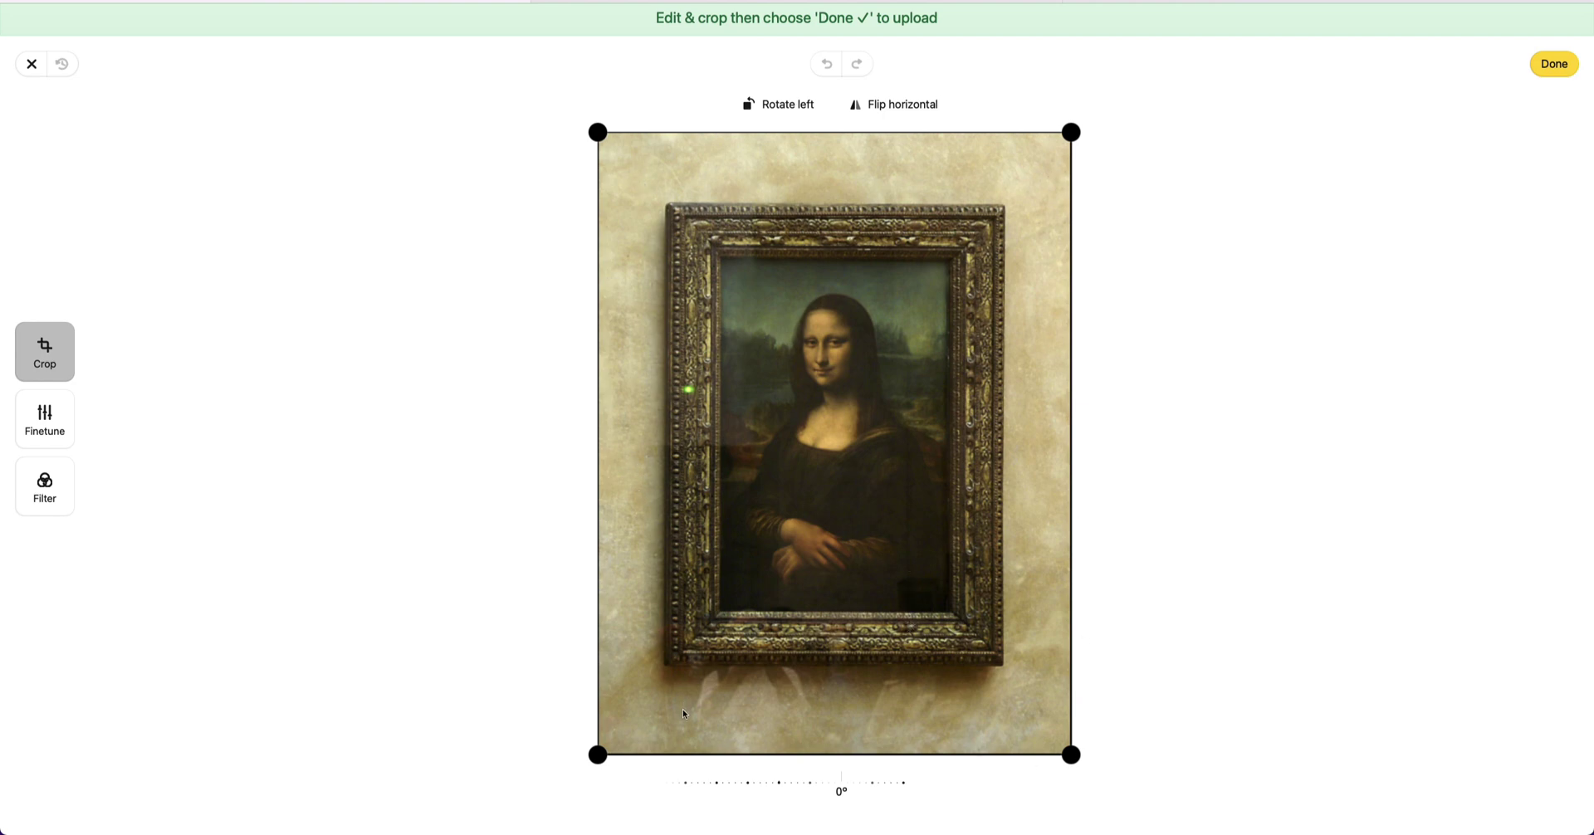
Crop the attached image to the painted canvas inside the frame.
drag(597, 754, 719, 615)
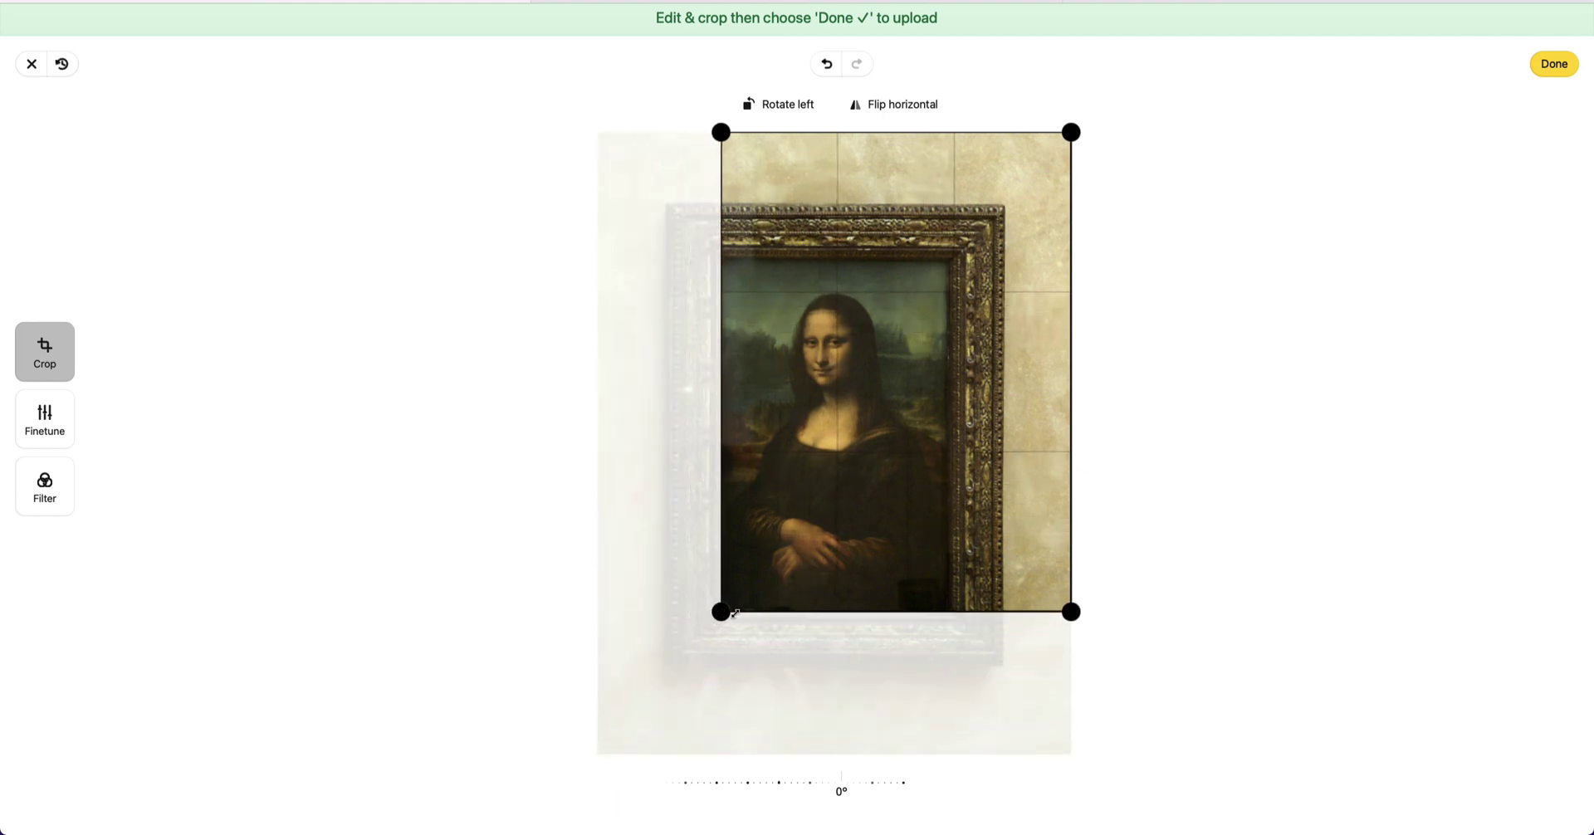
mouse_move(1061, 132)
mouse_down()
mouse_move(914, 260)
mouse_move(902, 302)
mouse_up()
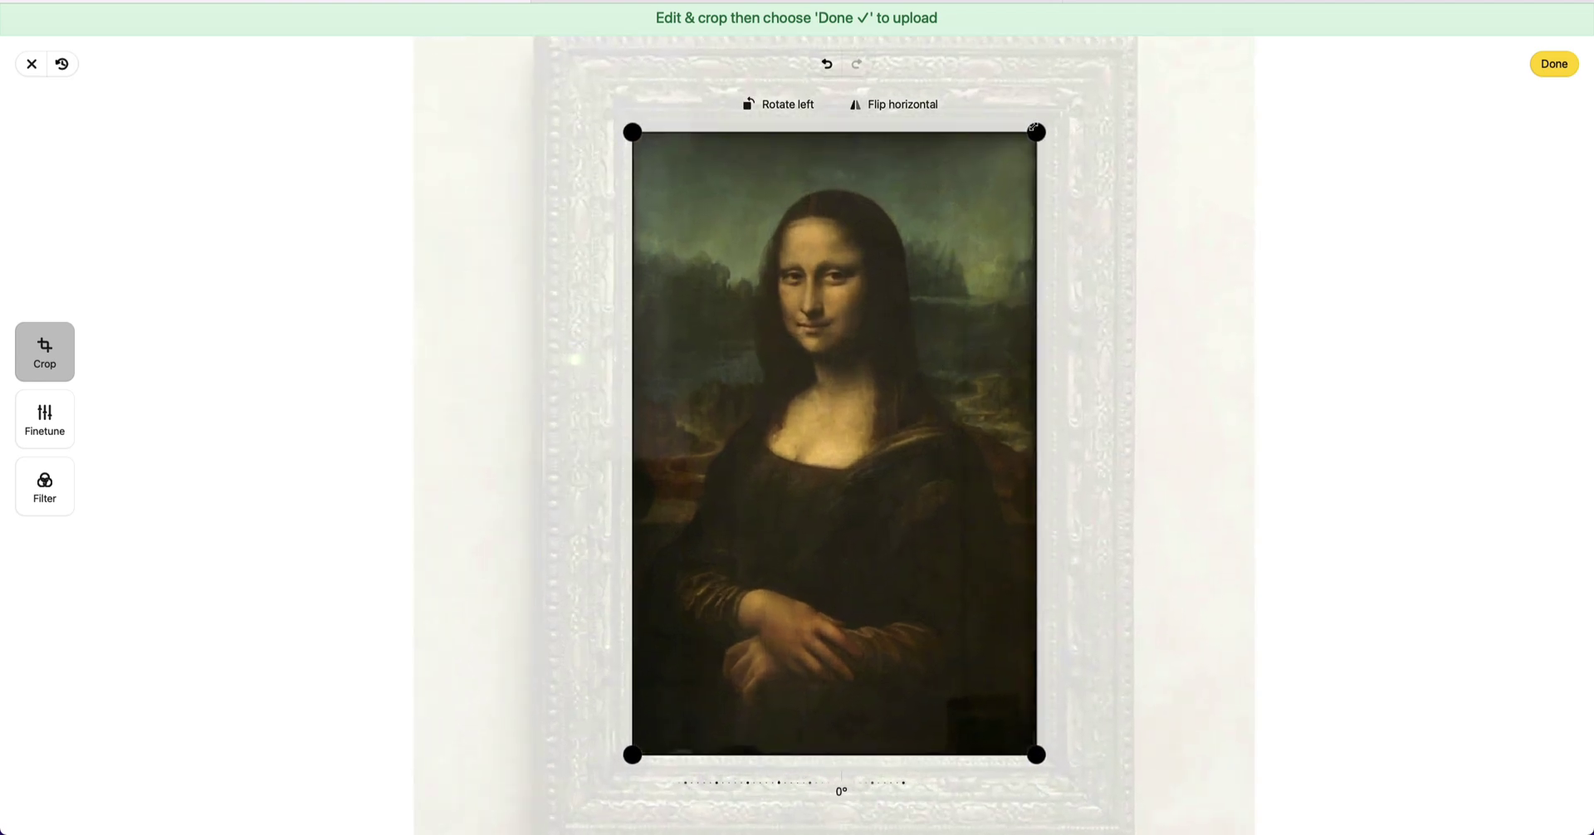
Readjust the crop to the outer edges of the picture frame, upload the image and dismiss the submission confirmation.
mouse_move(1034, 129)
mouse_down()
mouse_move(1113, 35)
mouse_move(1130, 43)
mouse_up()
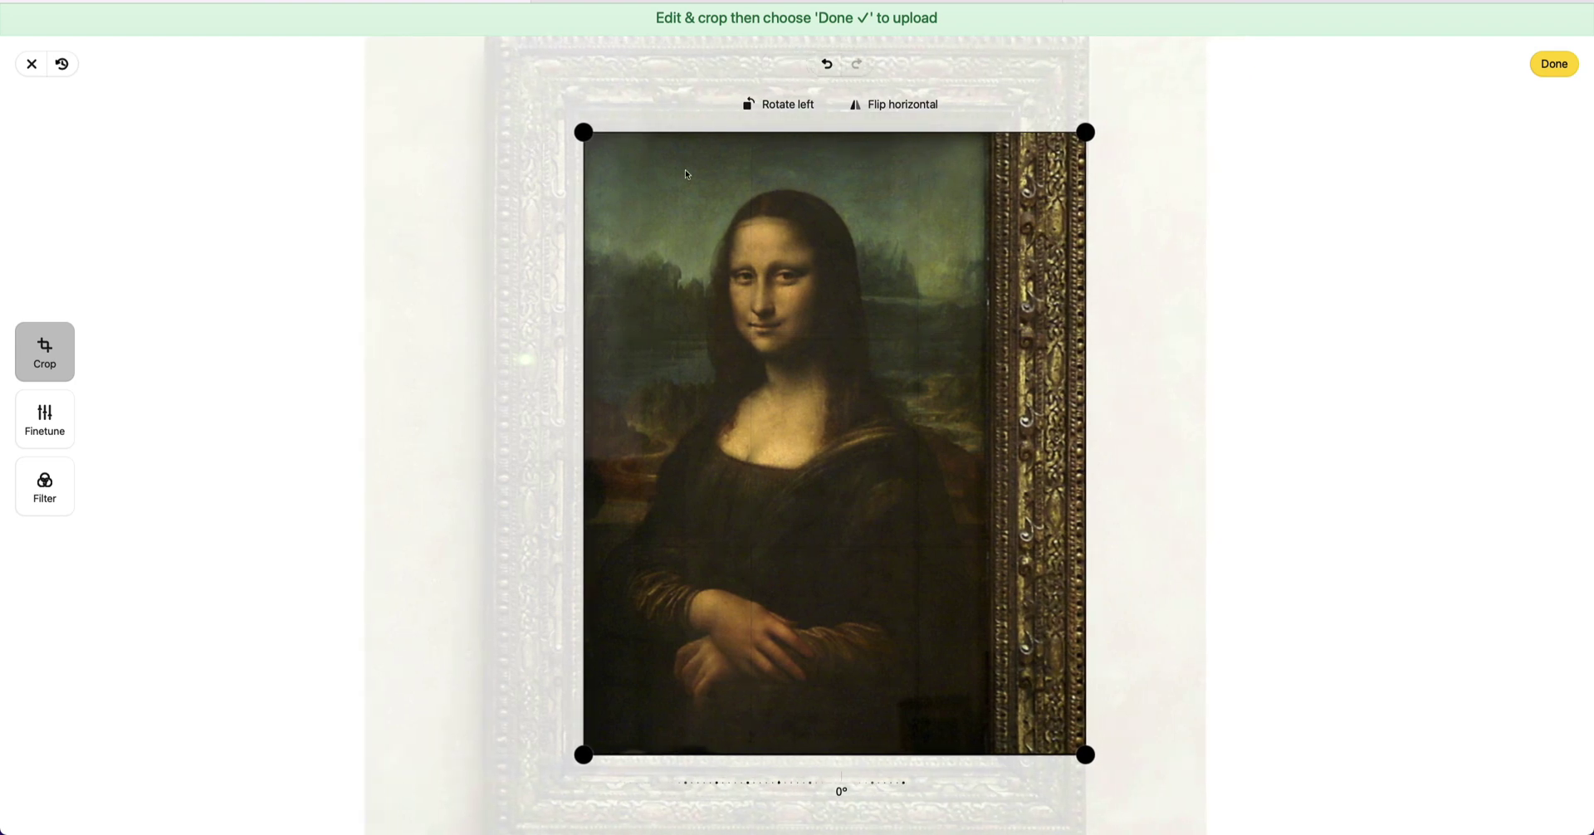
drag(583, 131, 488, 98)
scroll(784, 446, down, 6)
scroll(787, 441, down, 2)
drag(1086, 134, 1018, 205)
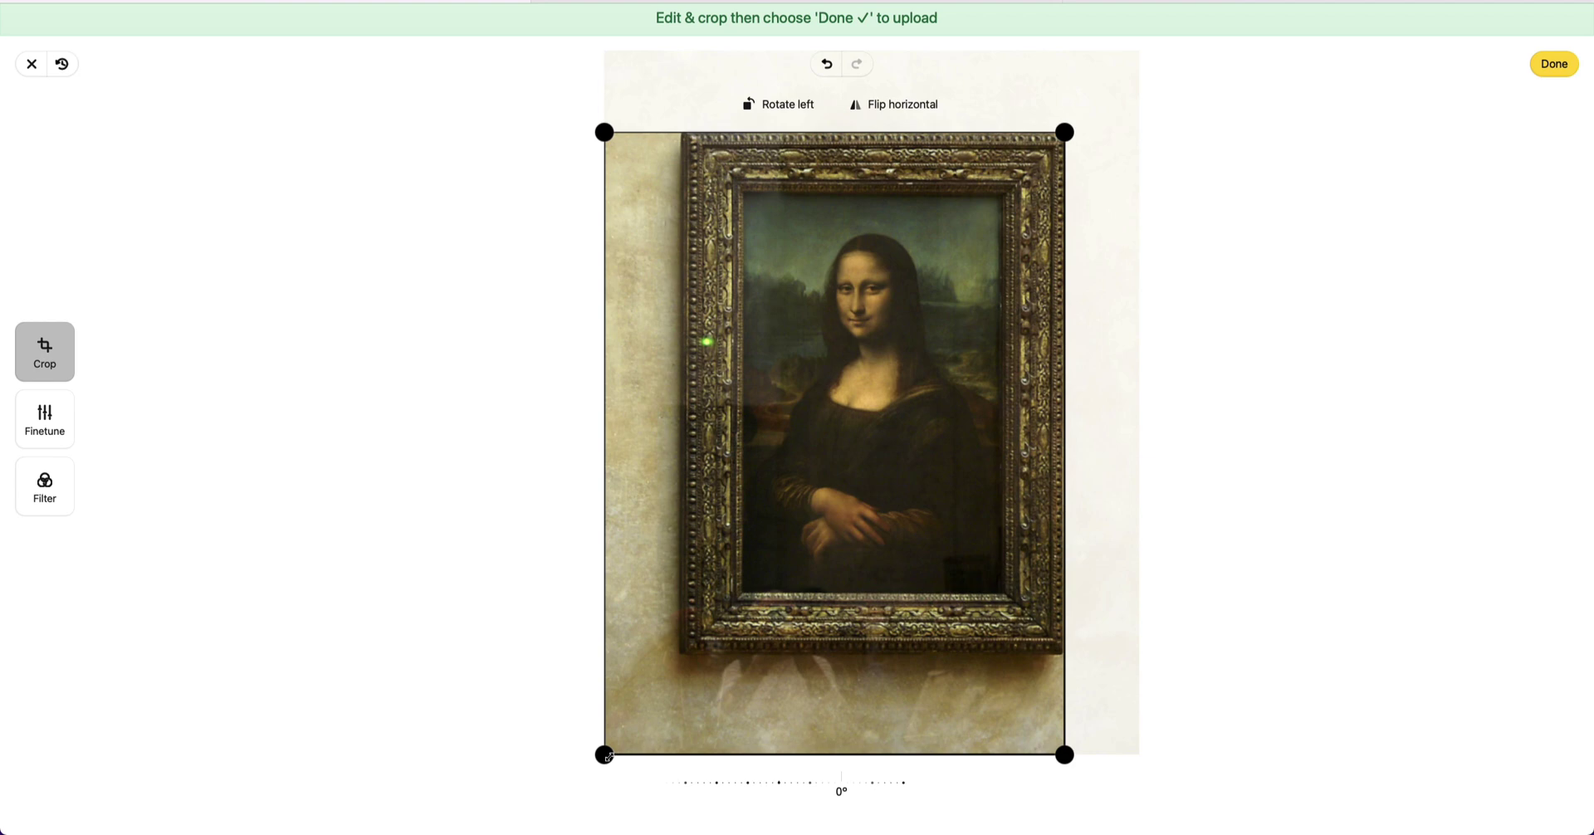
drag(602, 754, 686, 648)
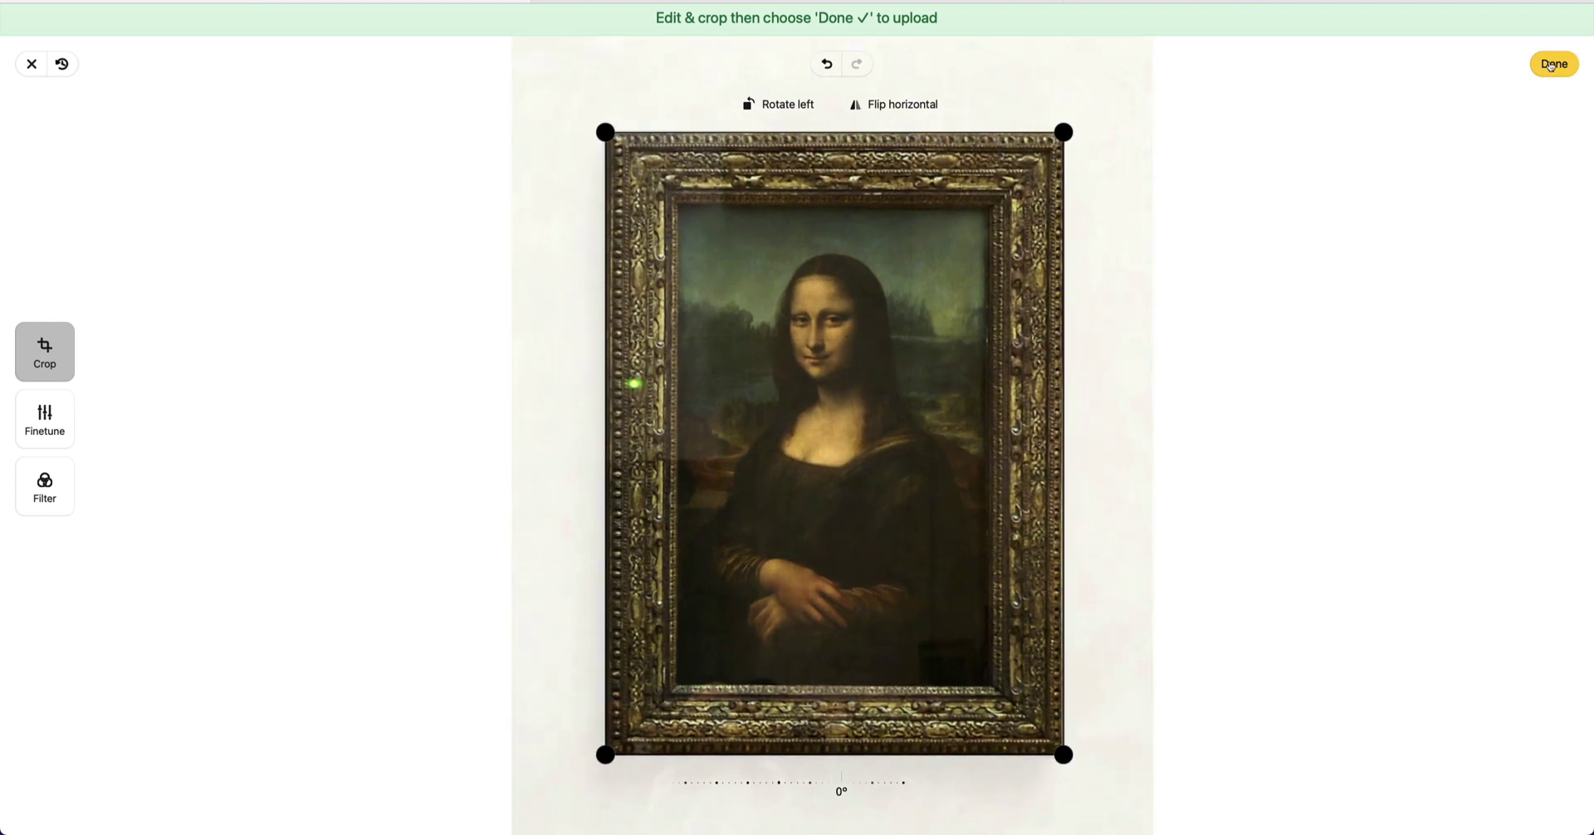
click(1553, 66)
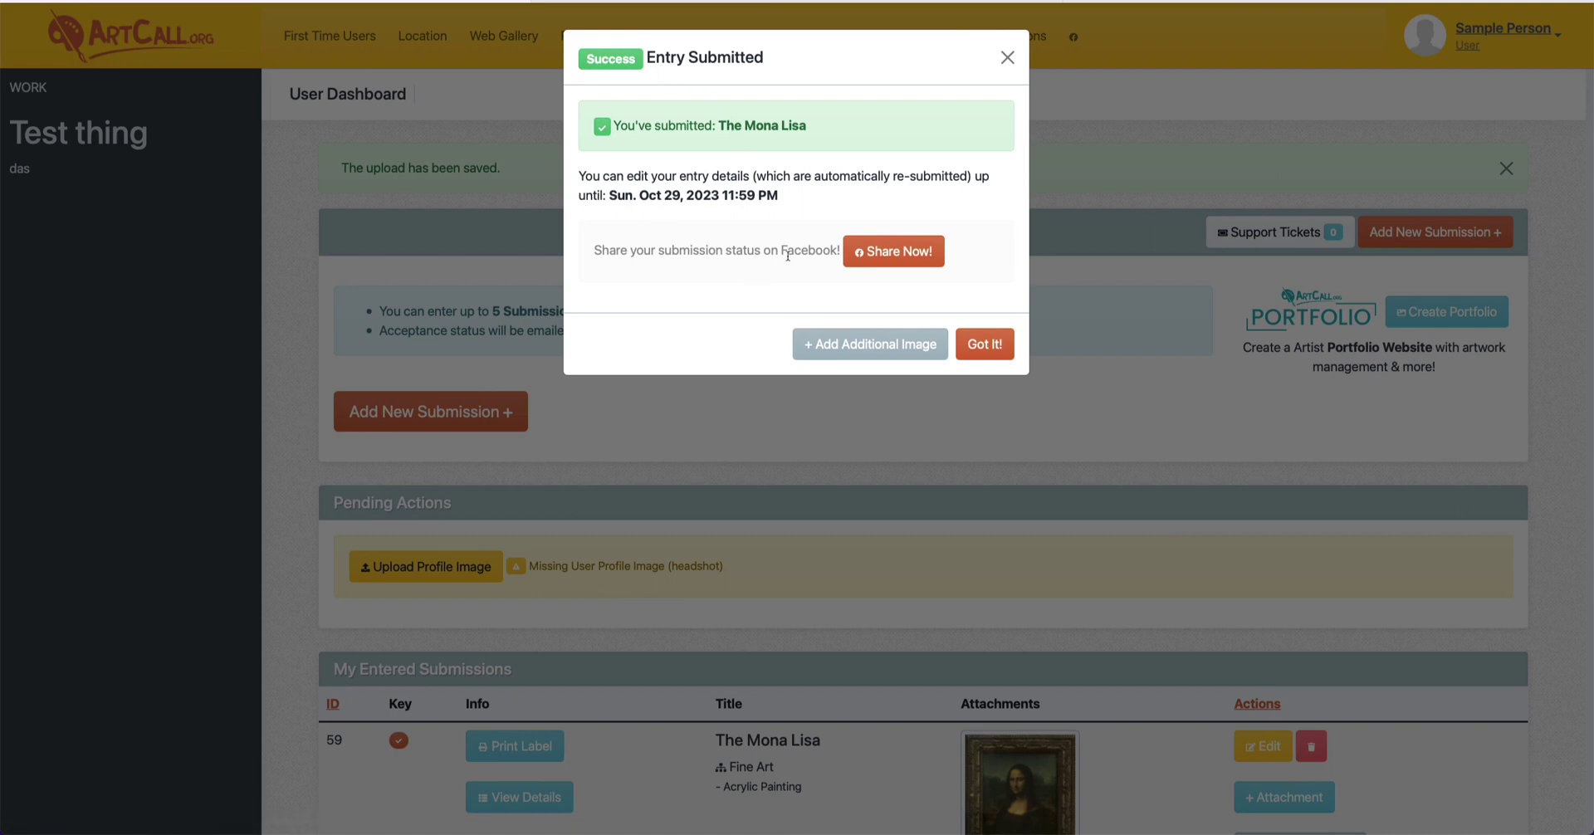
click(979, 345)
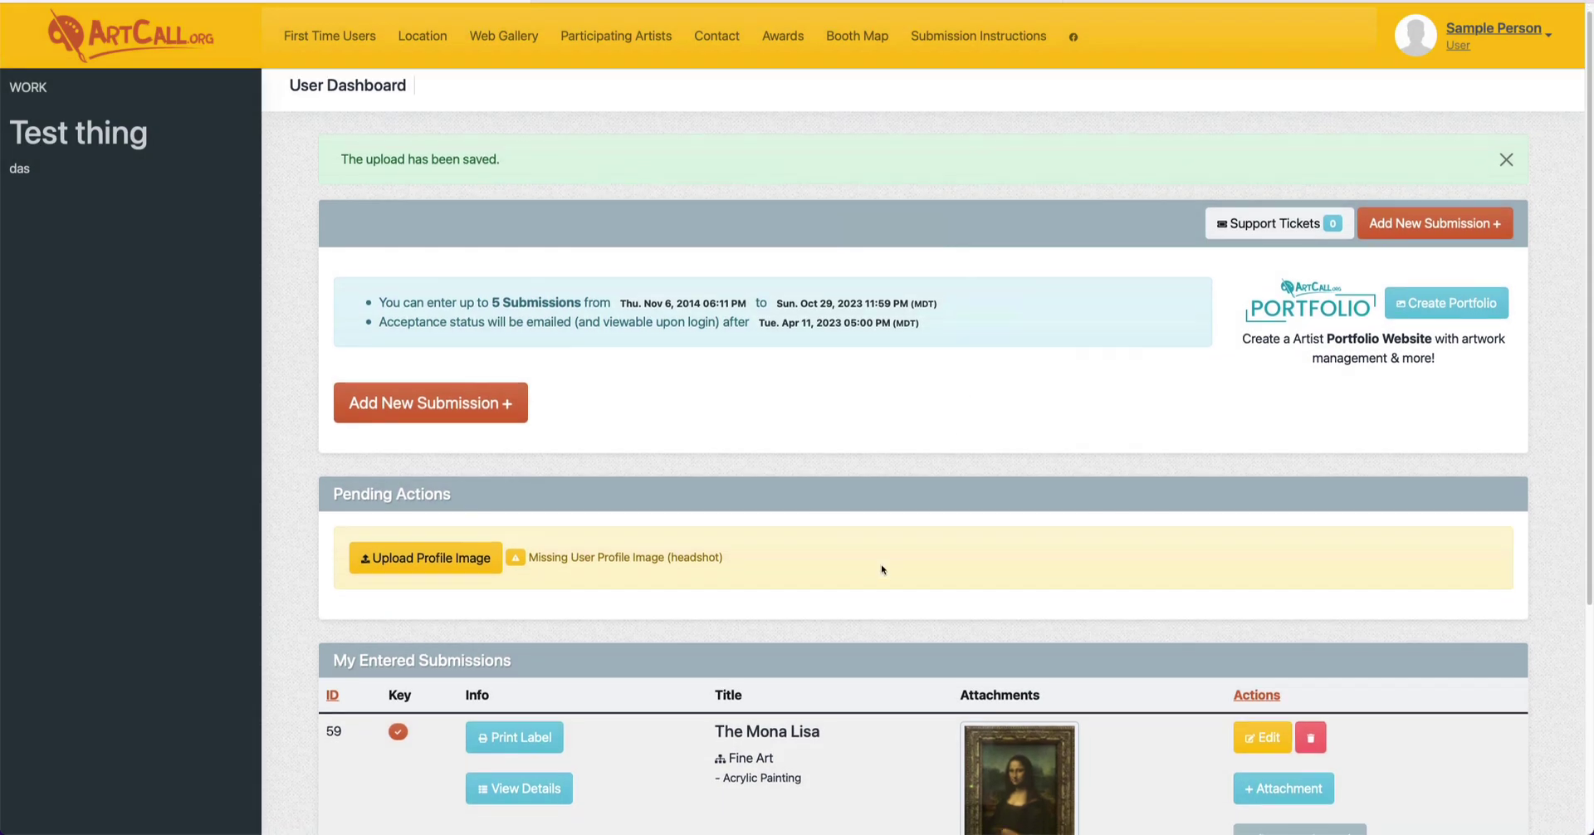
Check the submission period's closing date on the user dashboard.
scroll(880, 564, down, 2)
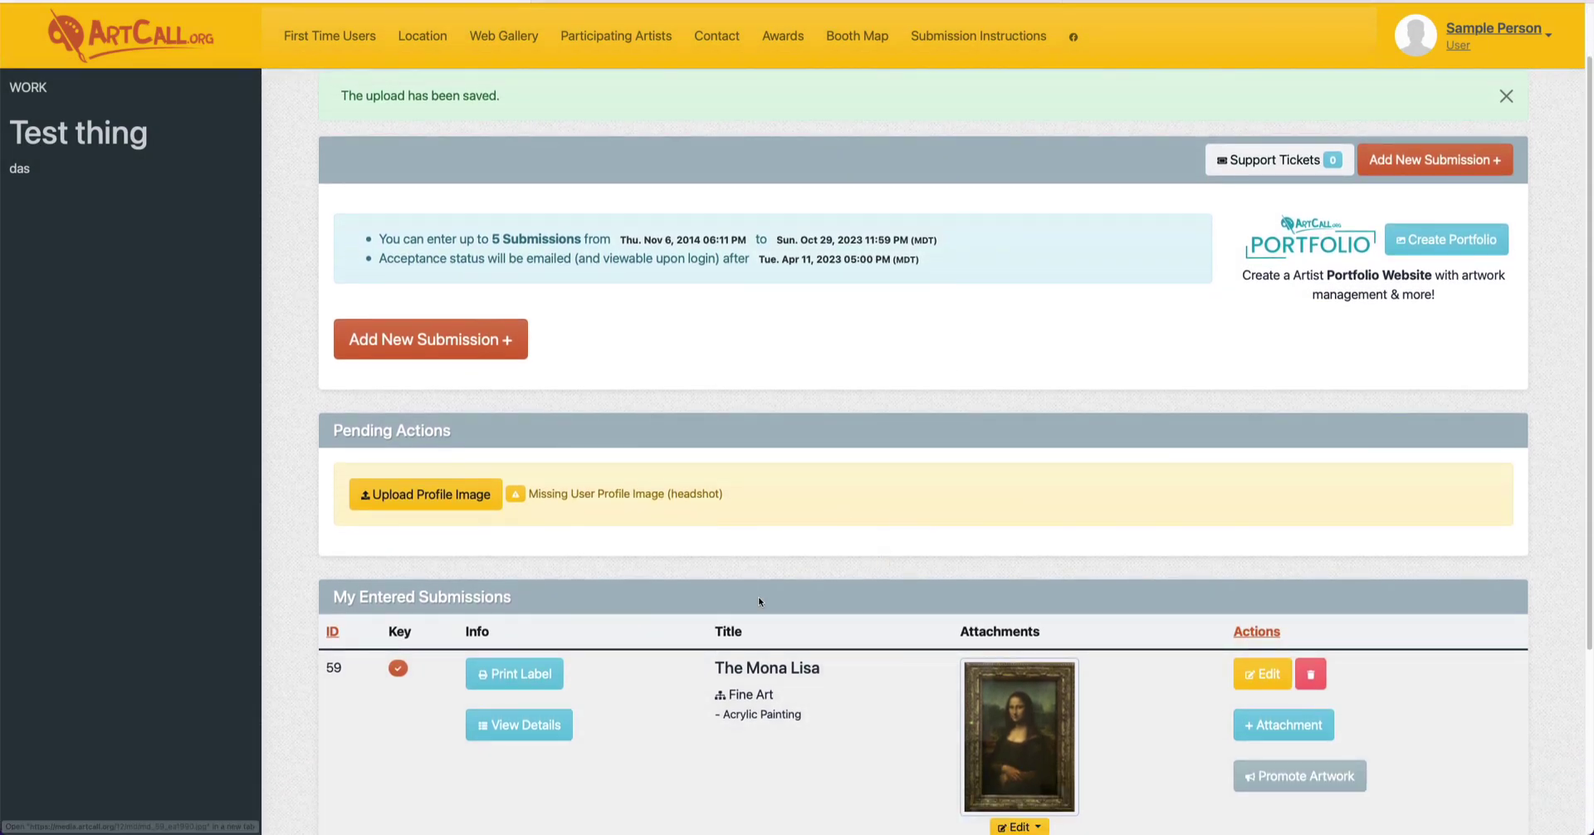
scroll(761, 597, down, 1)
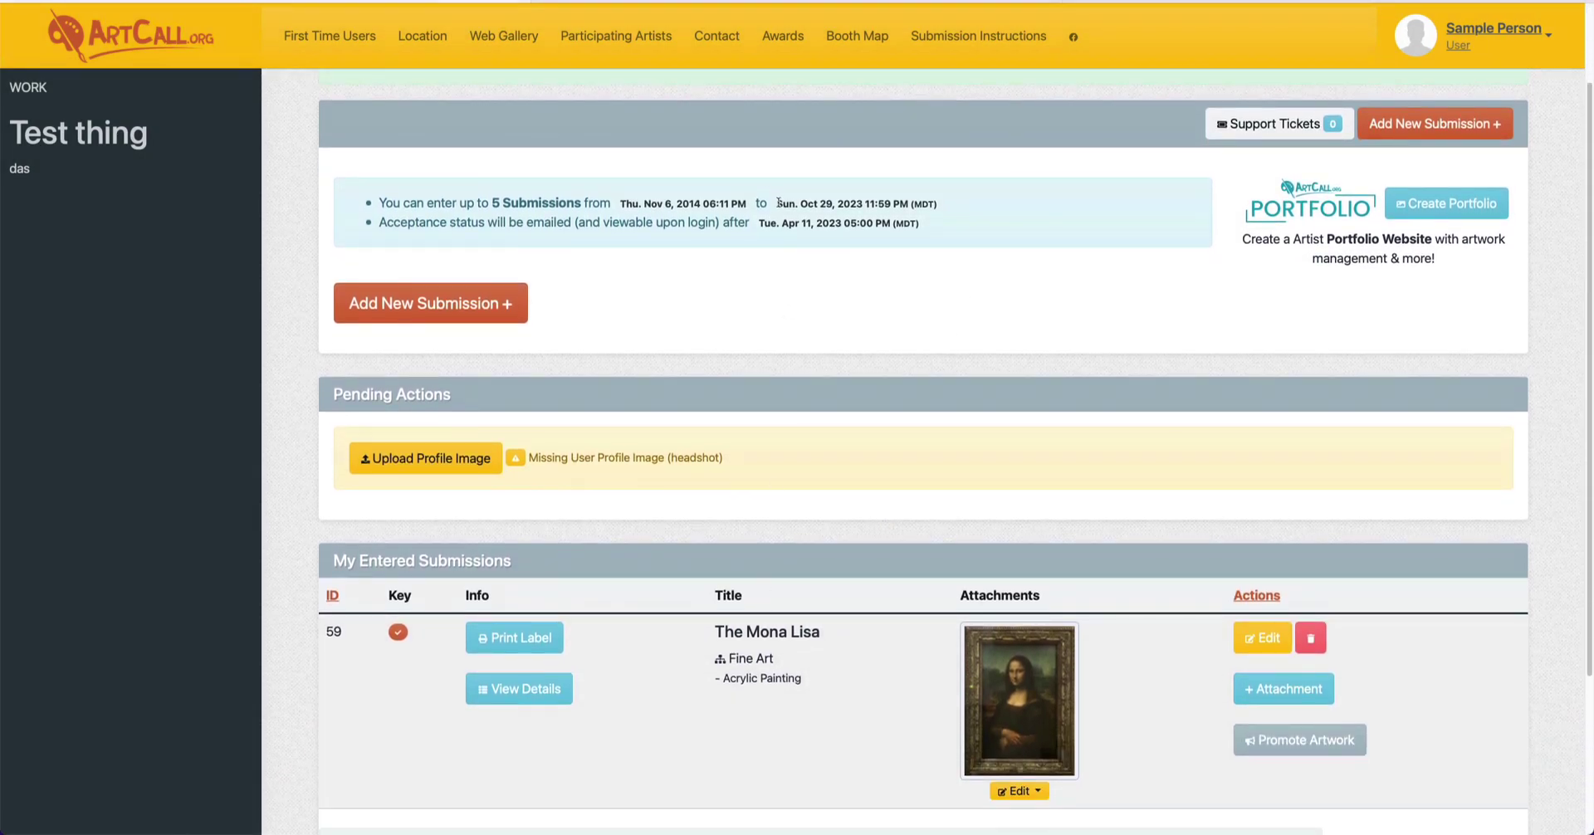
drag(776, 204, 938, 204)
click(938, 204)
Change The Mona Lisa entry's description to "Description update" and save the submission.
scroll(762, 617, down, 3)
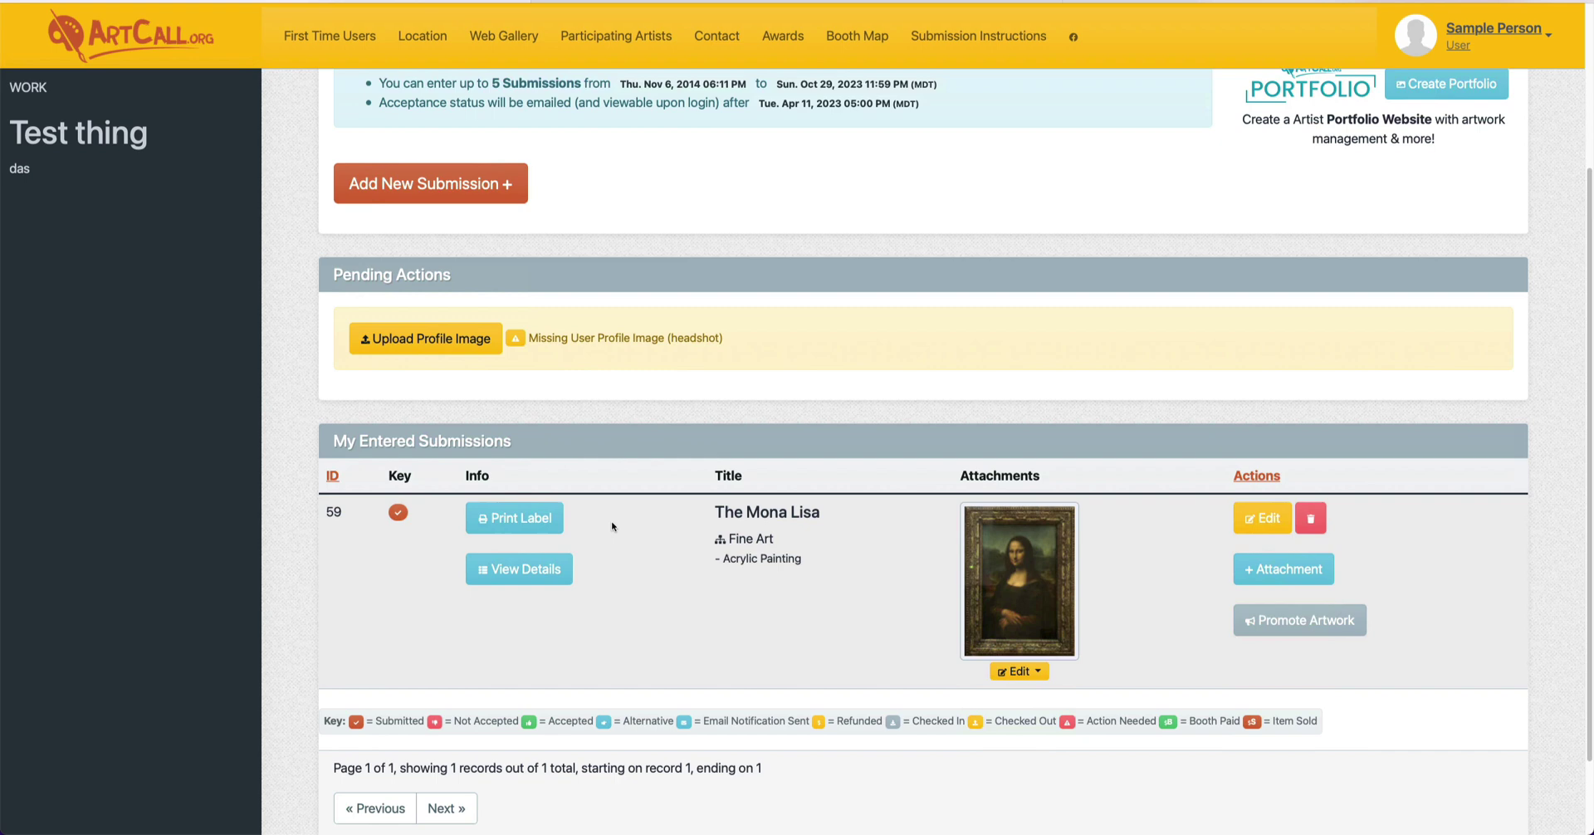
click(1270, 523)
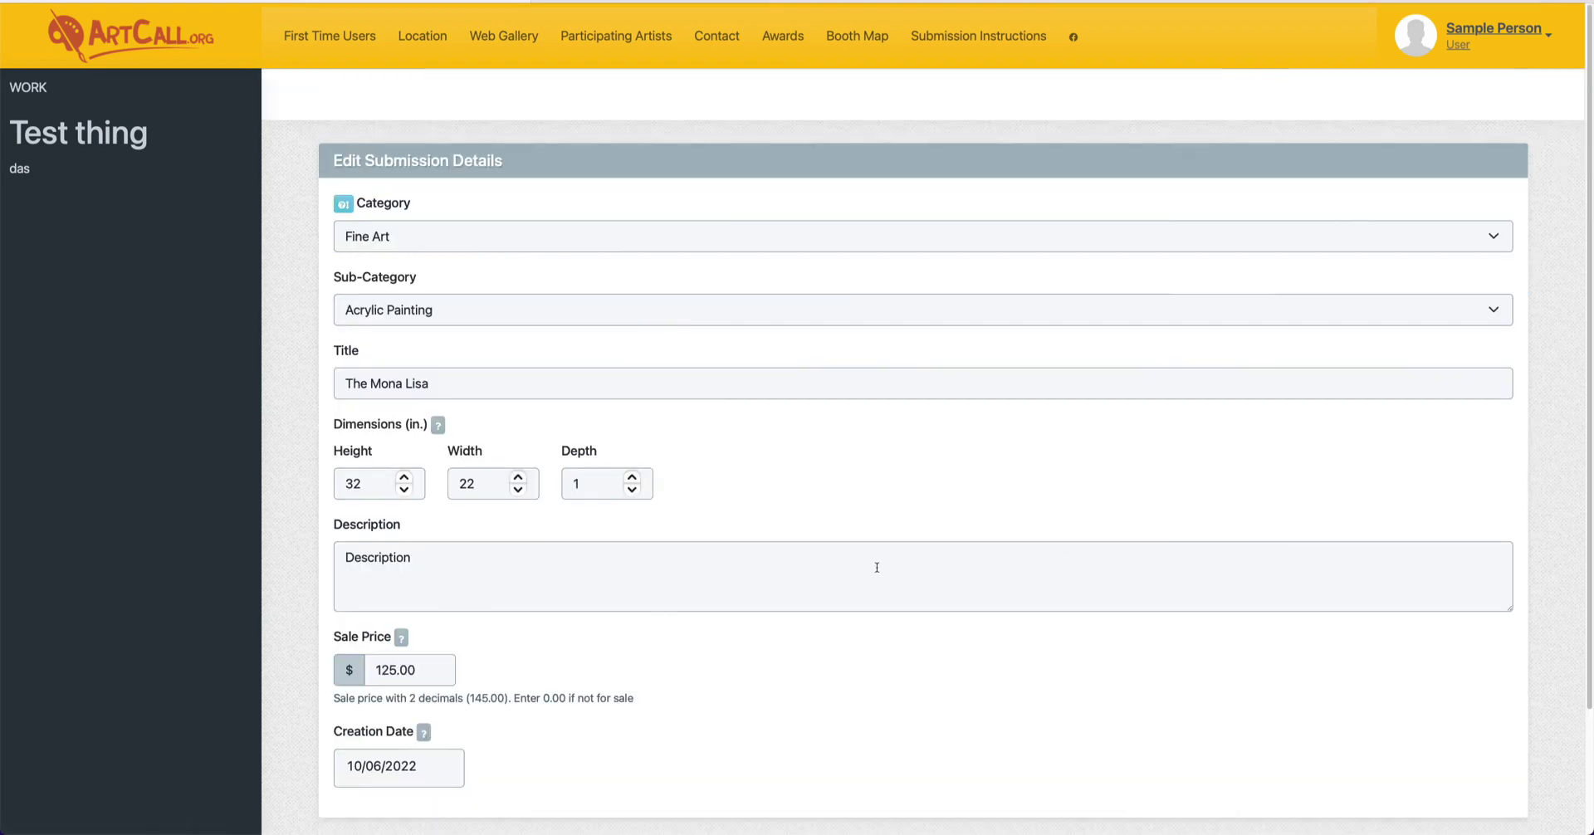
click(437, 567)
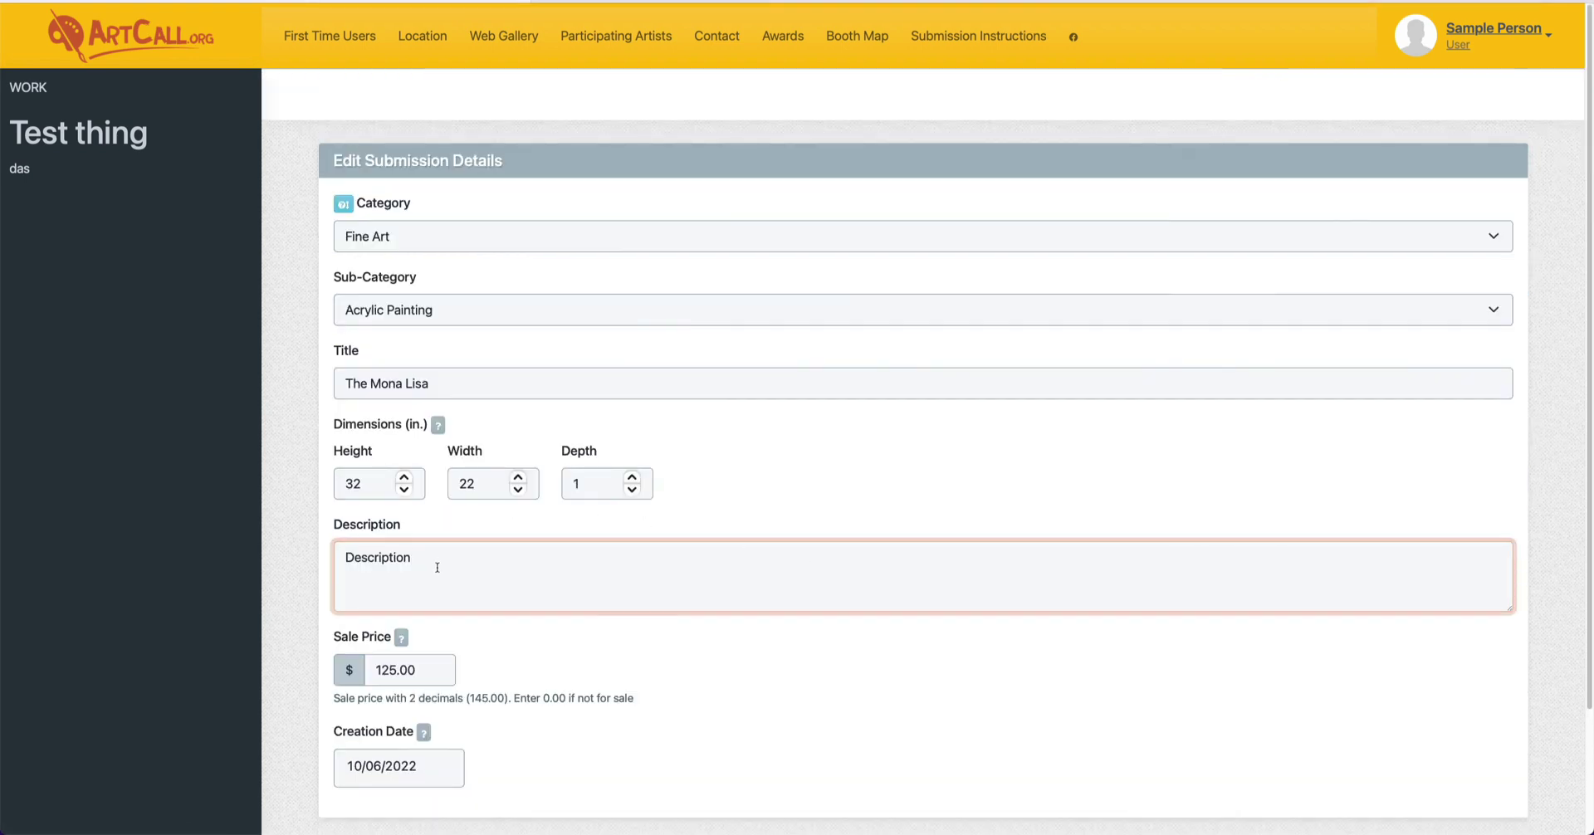
text(update)
scroll(913, 498, down, 3)
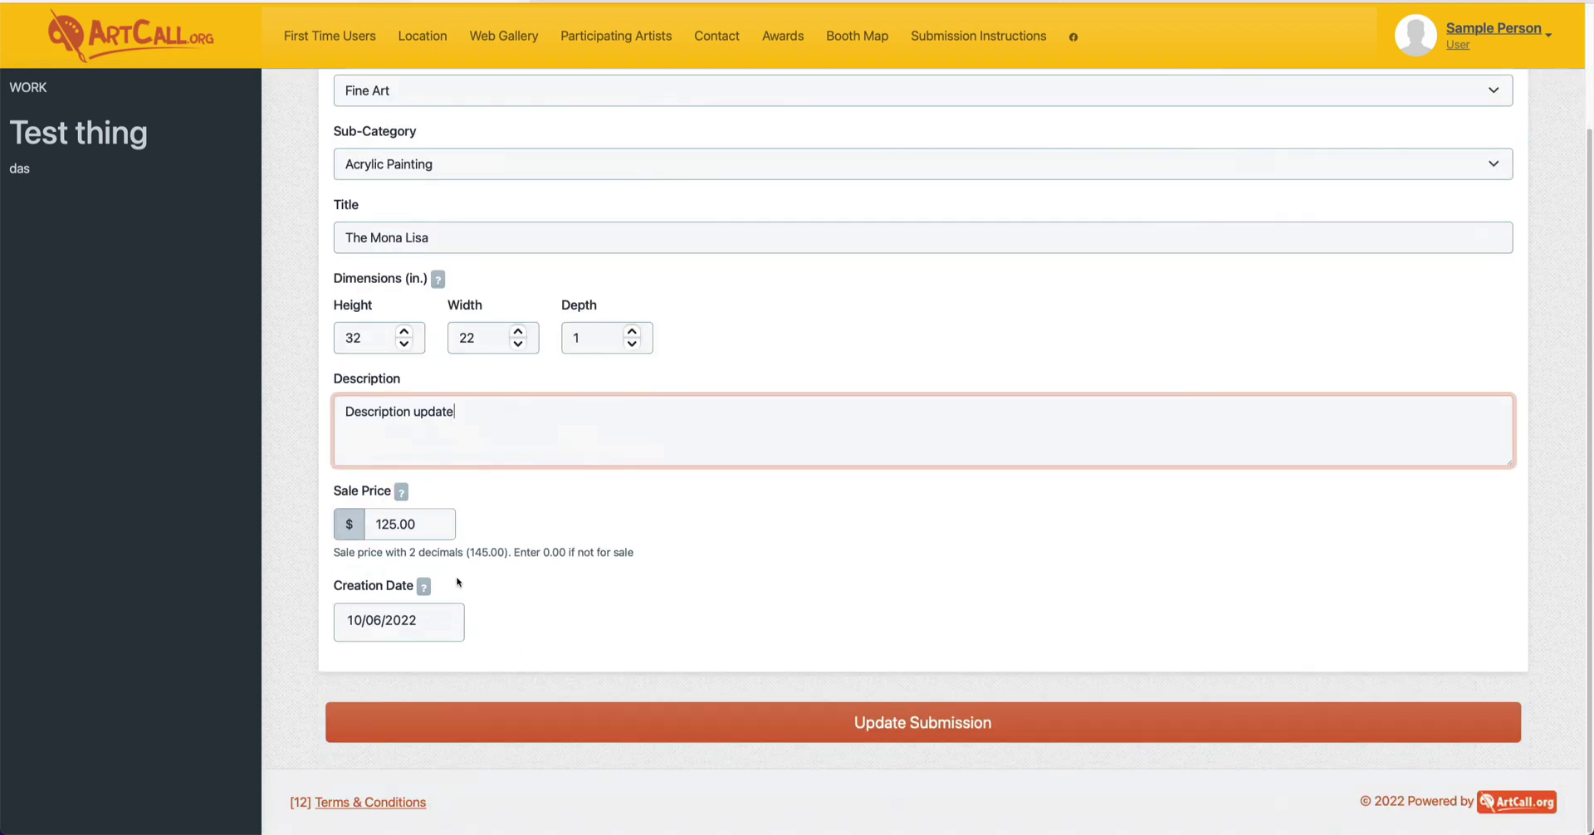
click(750, 723)
scroll(1105, 722, down, 2)
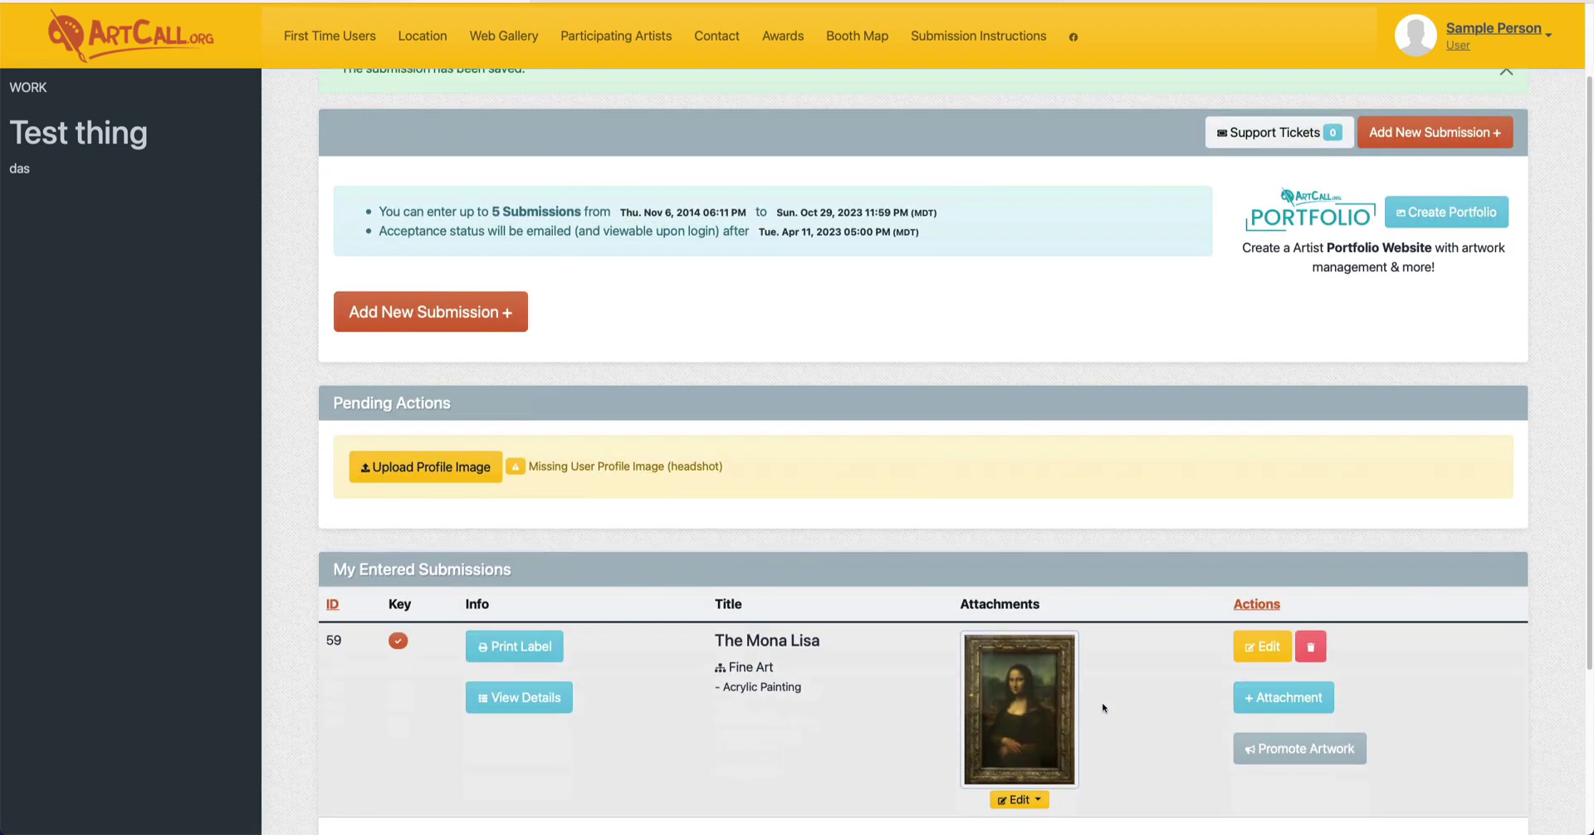
Enter a new phone number in the user profile and save the profile.
scroll(1102, 708, up, 2)
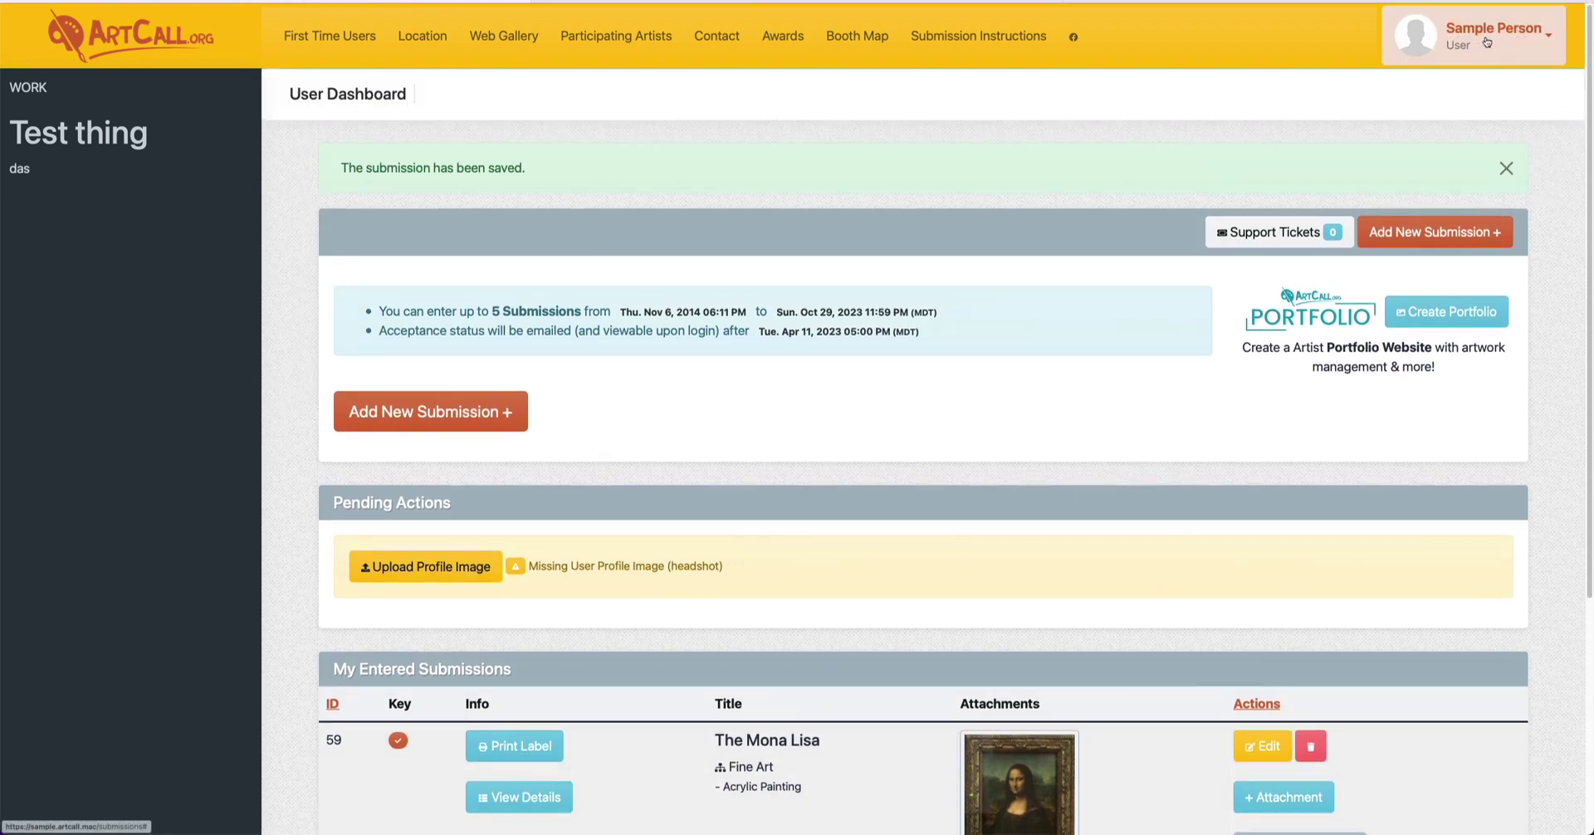
click(1487, 42)
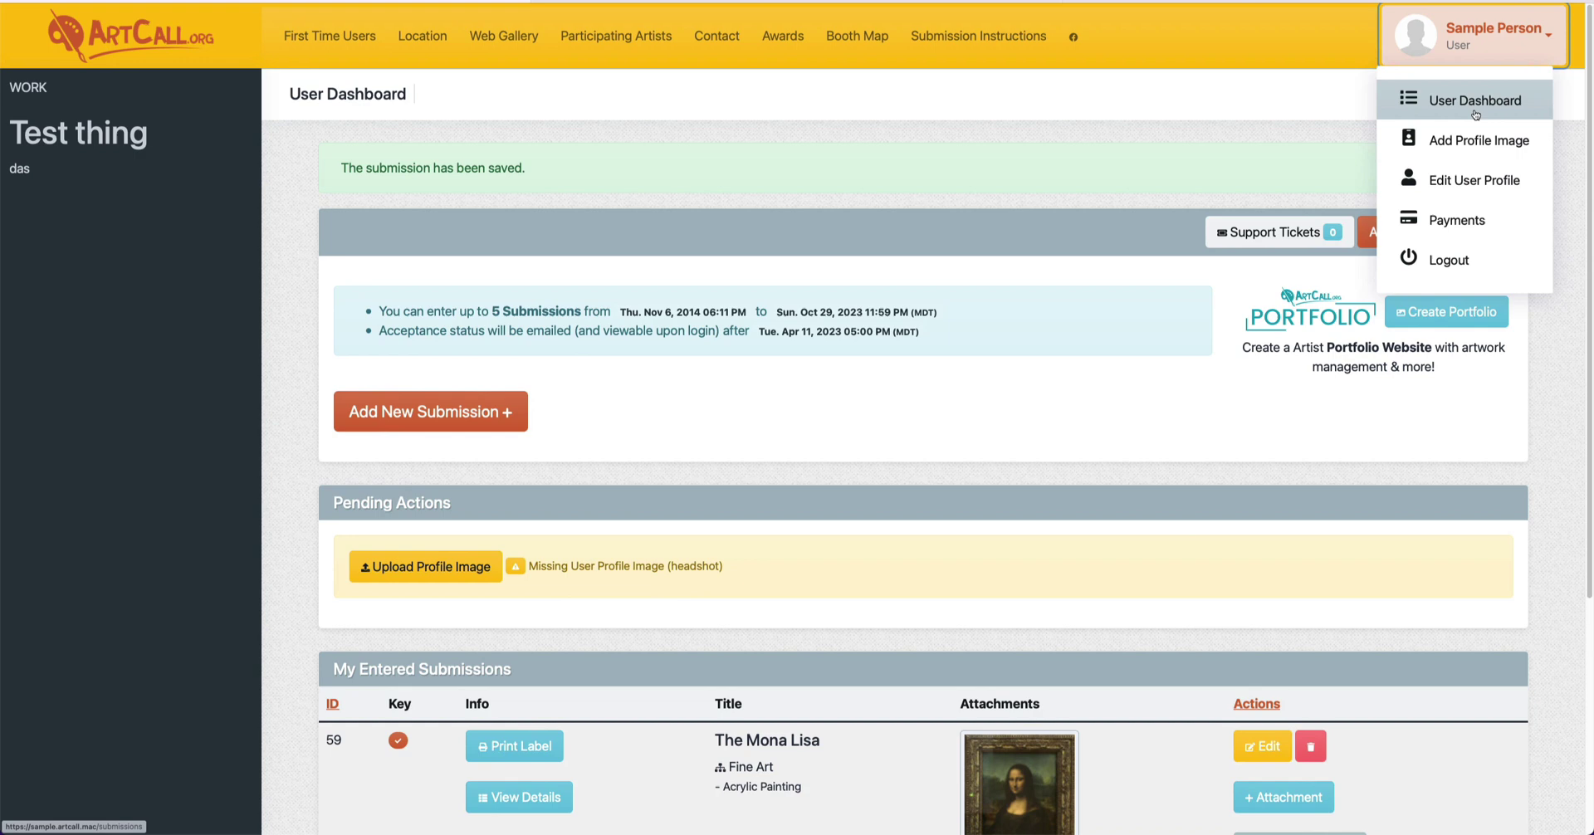
click(1473, 186)
click(489, 474)
text(555-555-5555)
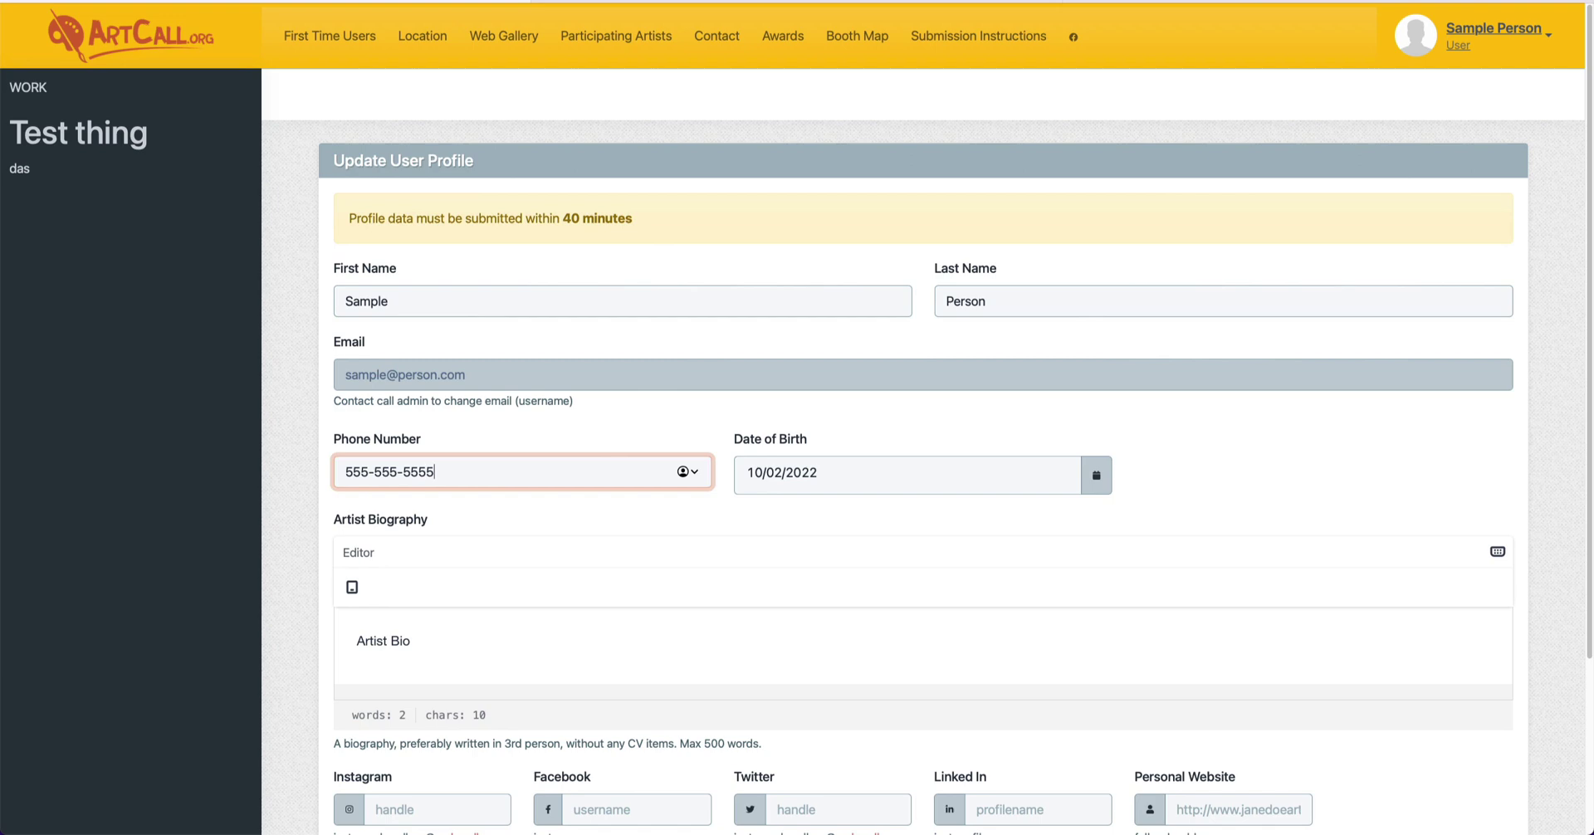
click(526, 441)
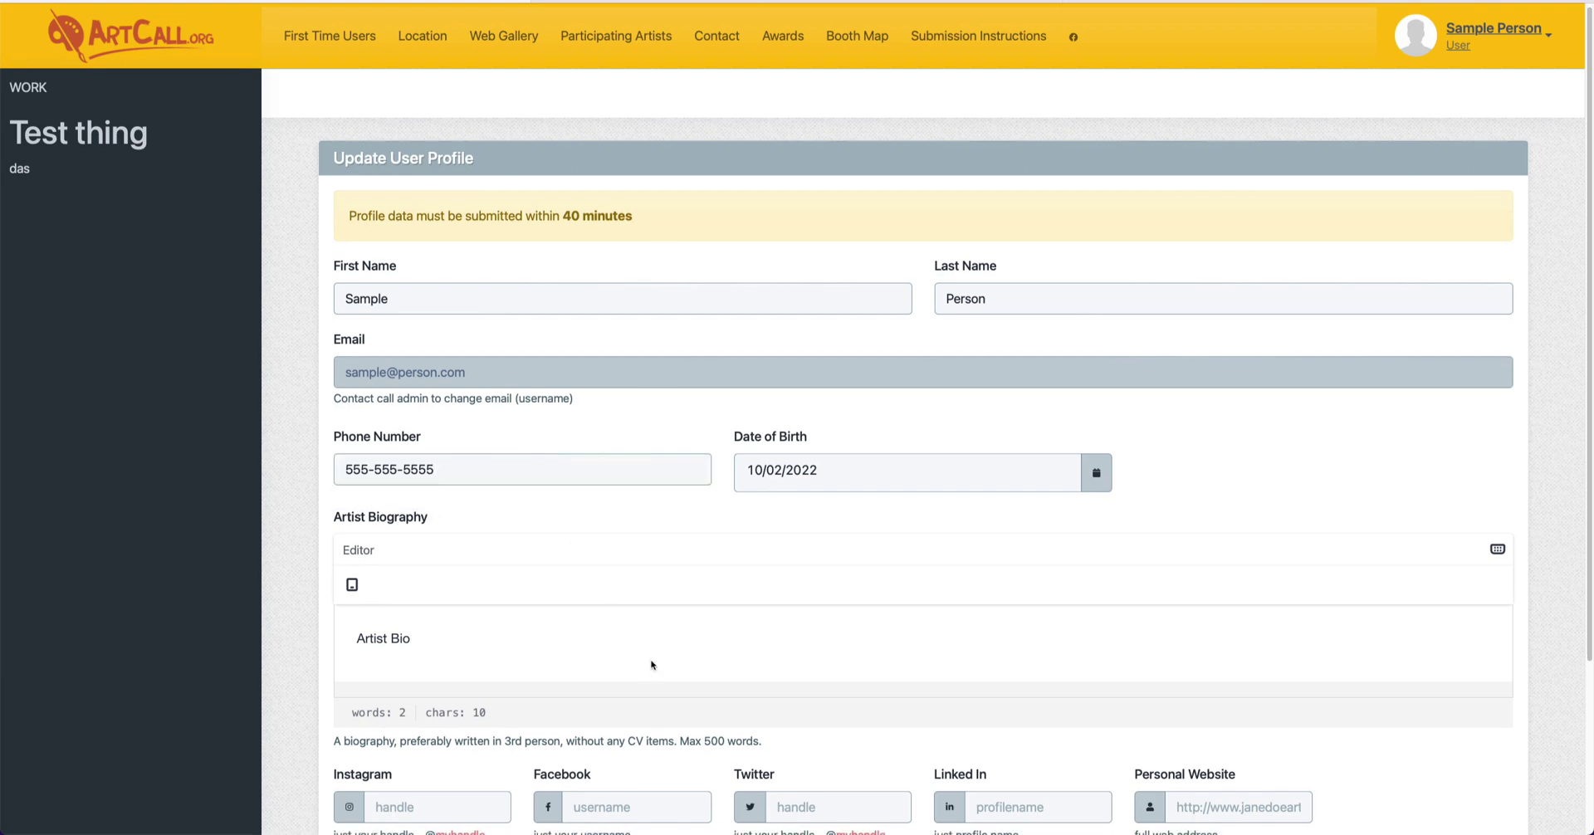
scroll(651, 662, down, 3)
click(700, 682)
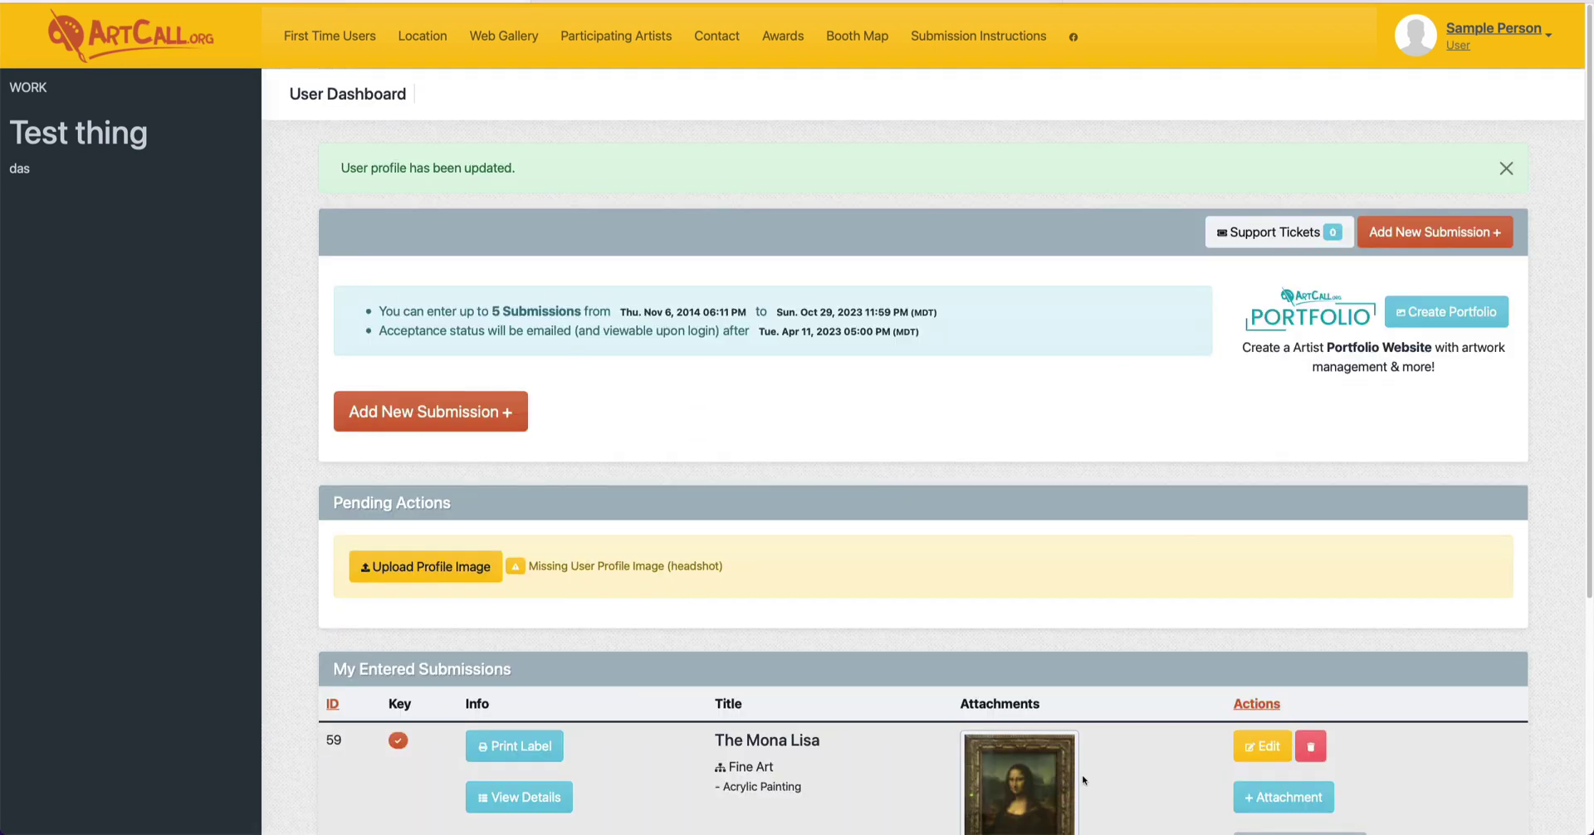
Upload image-g5e02fc702_1920.jpg uncropped as an additional attachment to The Mona Lisa entry and dismiss the confirmation.
scroll(1083, 780, down, 3)
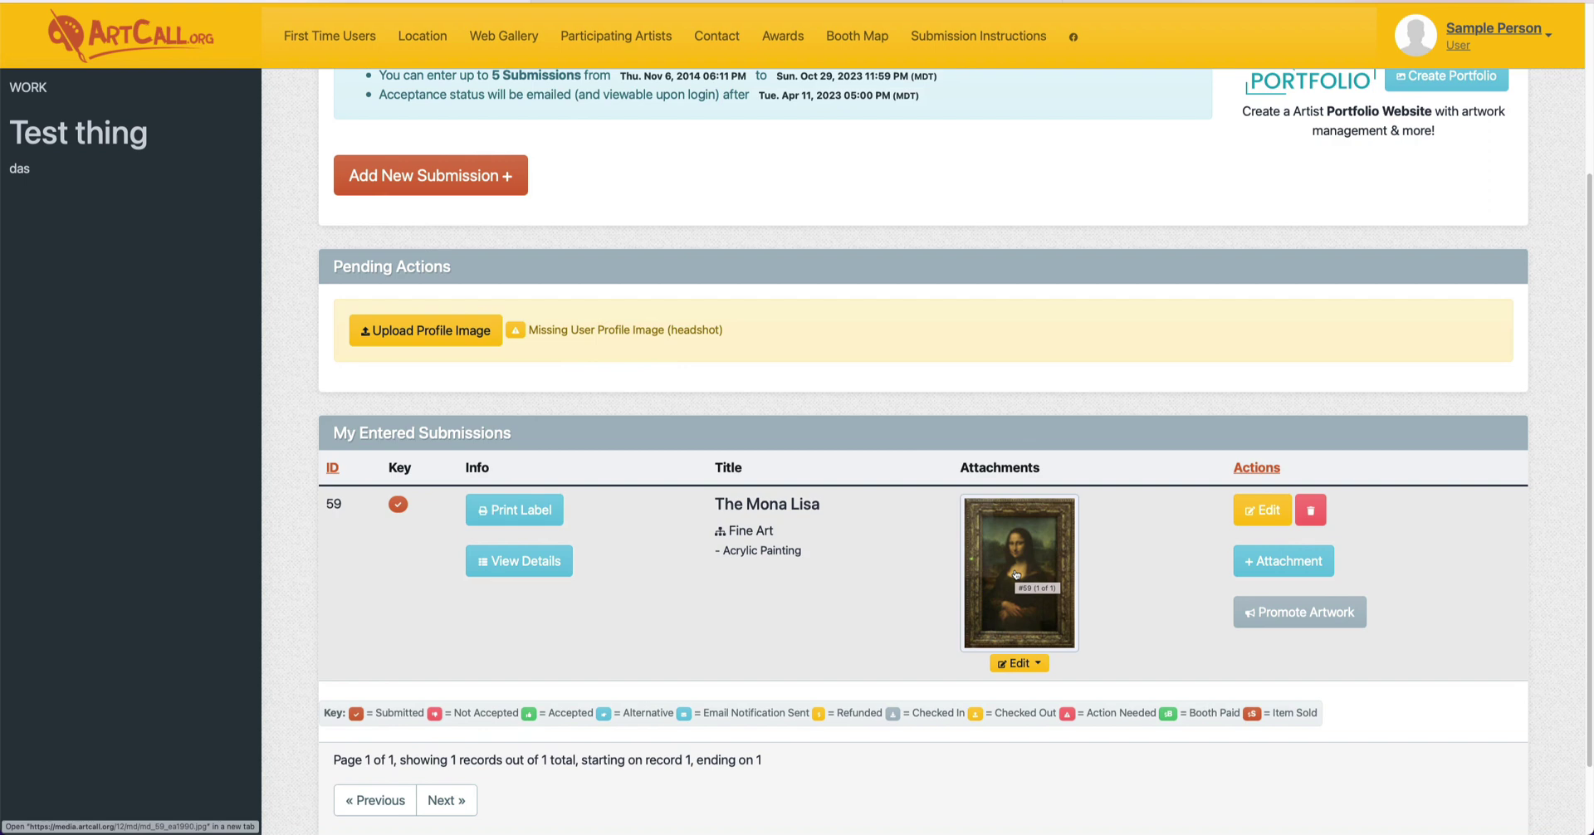
click(1266, 571)
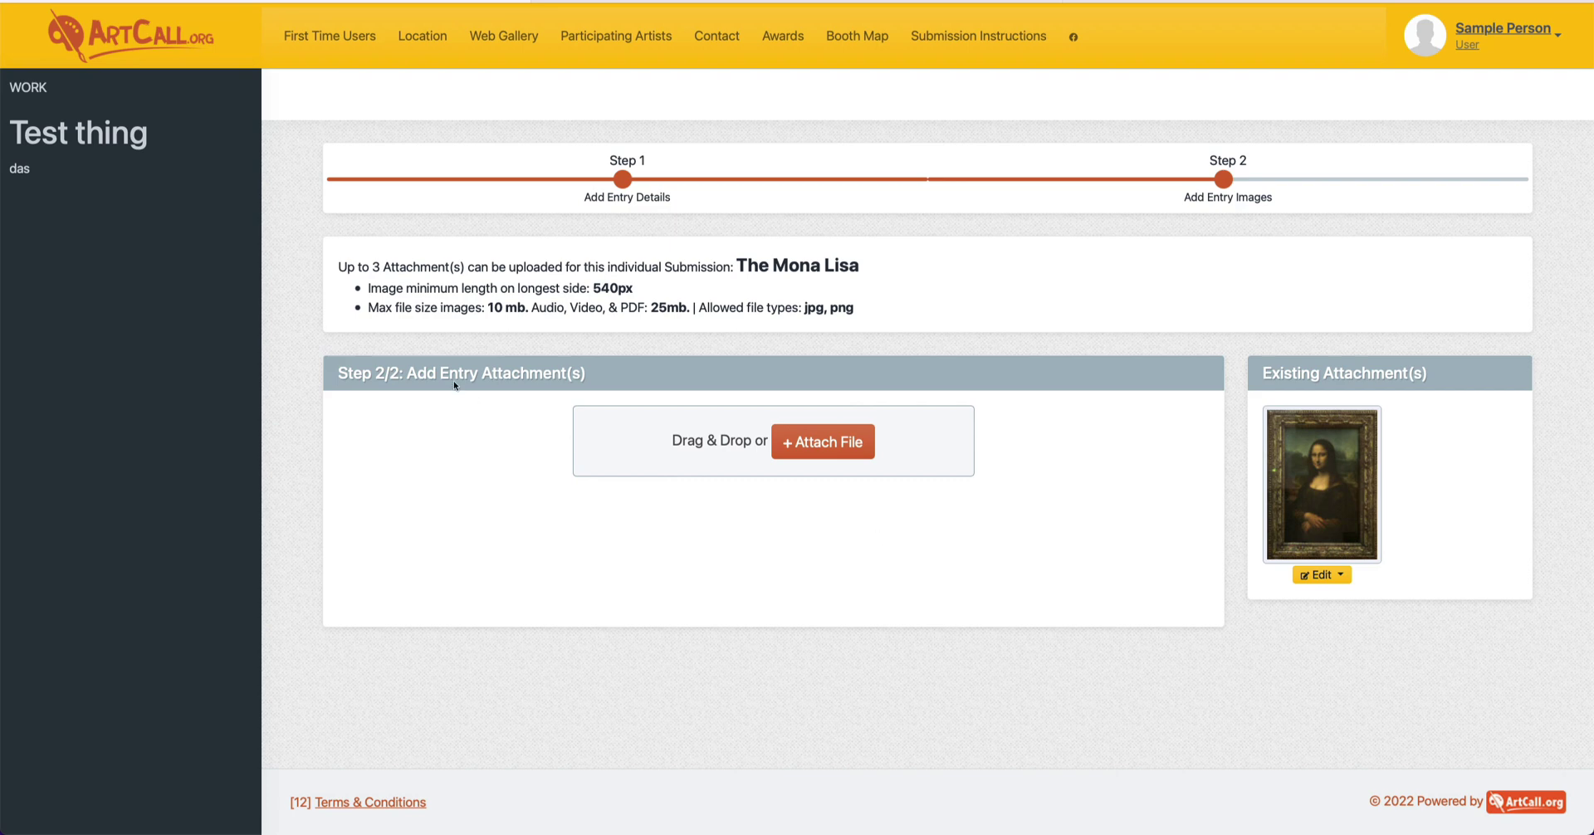
drag(336, 267, 465, 267)
click(1194, 522)
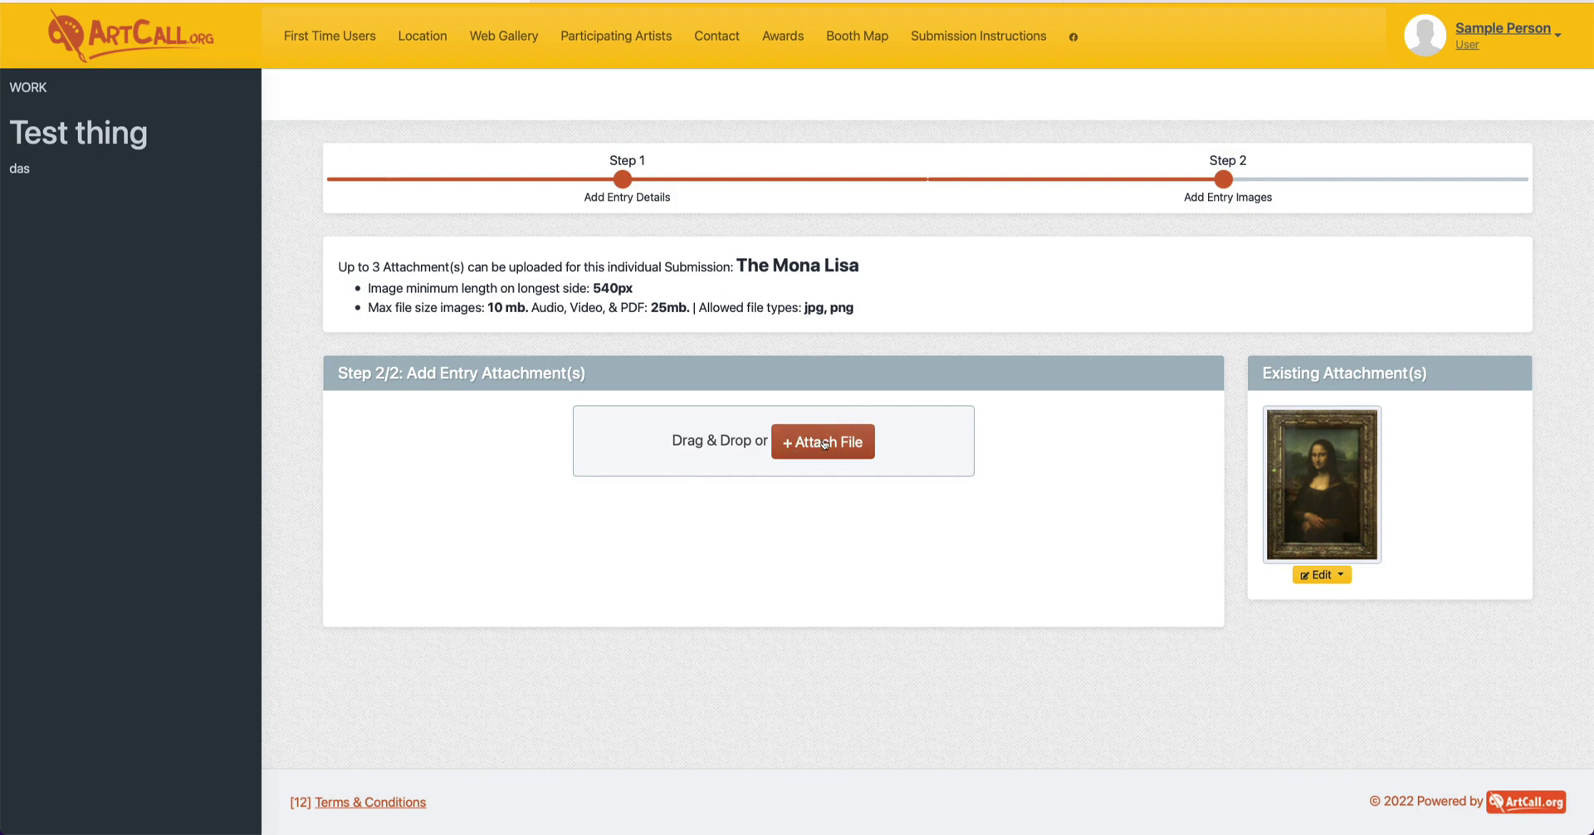
click(825, 444)
click(742, 336)
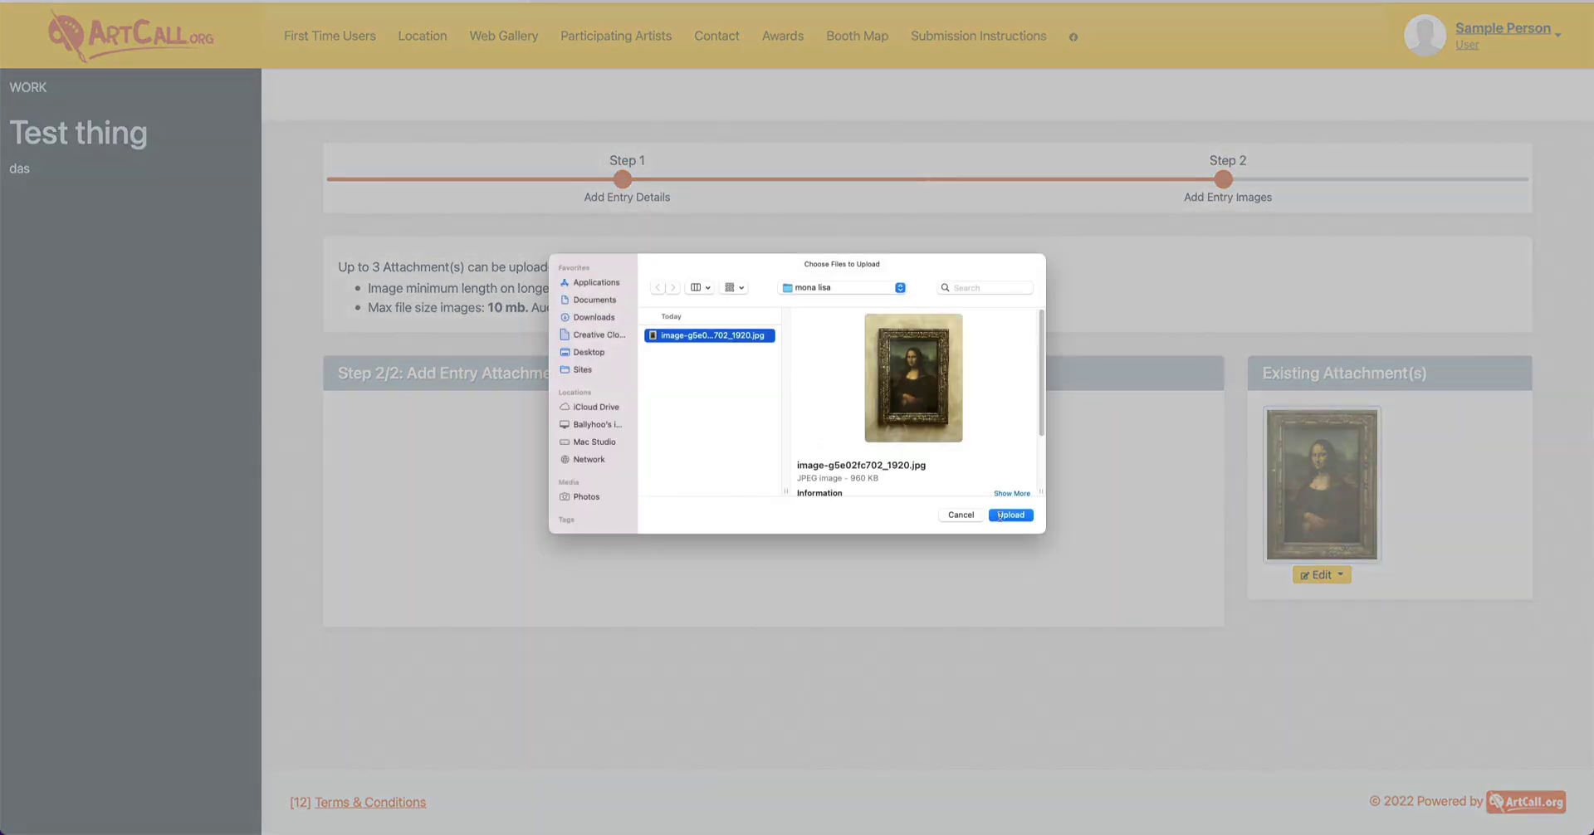
click(1000, 515)
click(1555, 60)
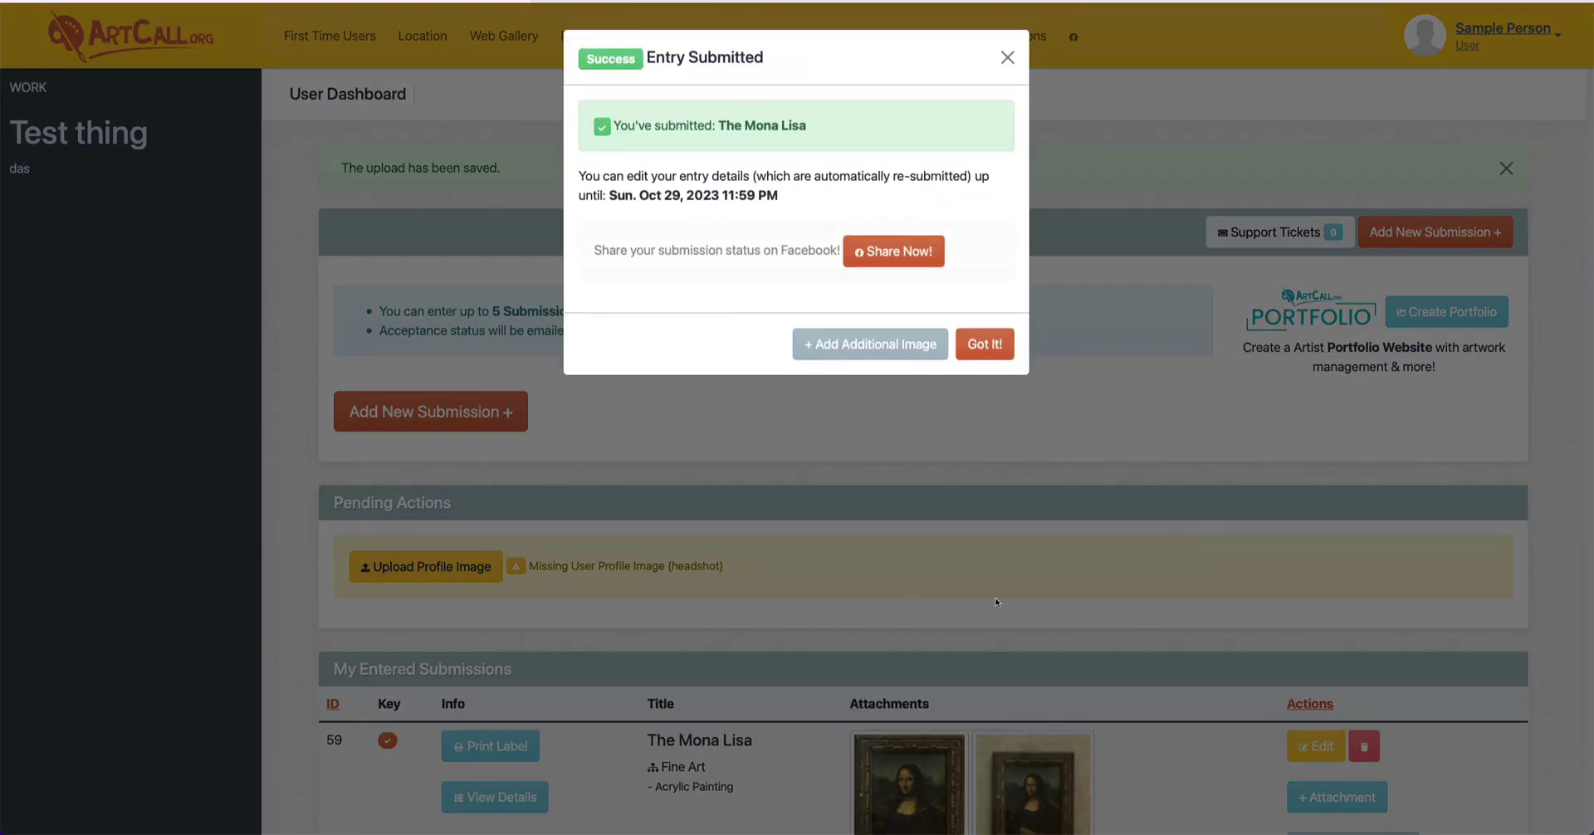
click(1007, 57)
Review The Mona Lisa entry's attachments, label option and available actions in the entered submissions.
scroll(993, 572, down, 3)
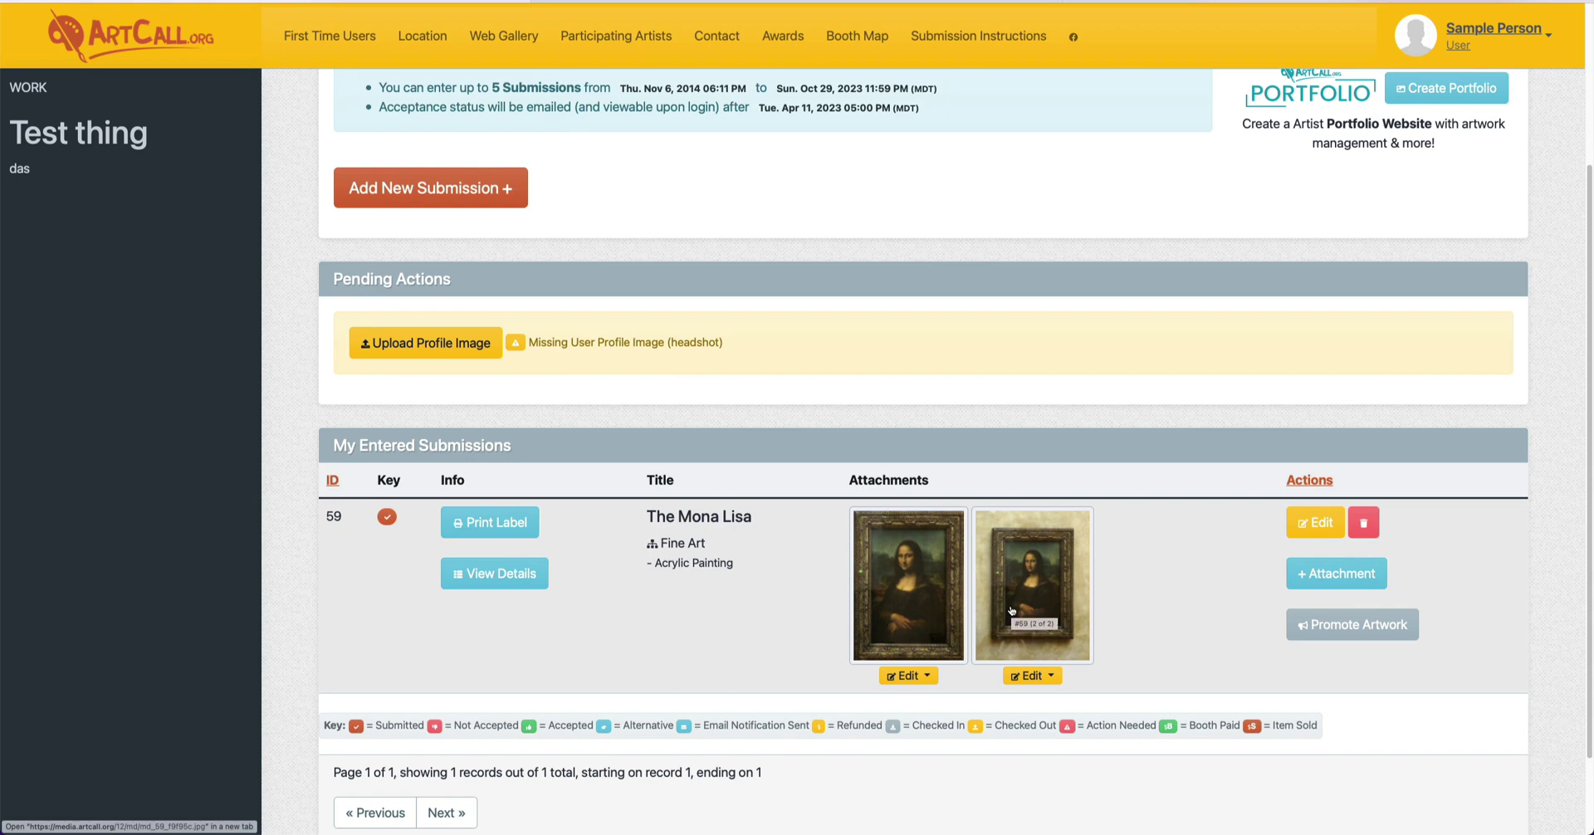
scroll(802, 492, down, 1)
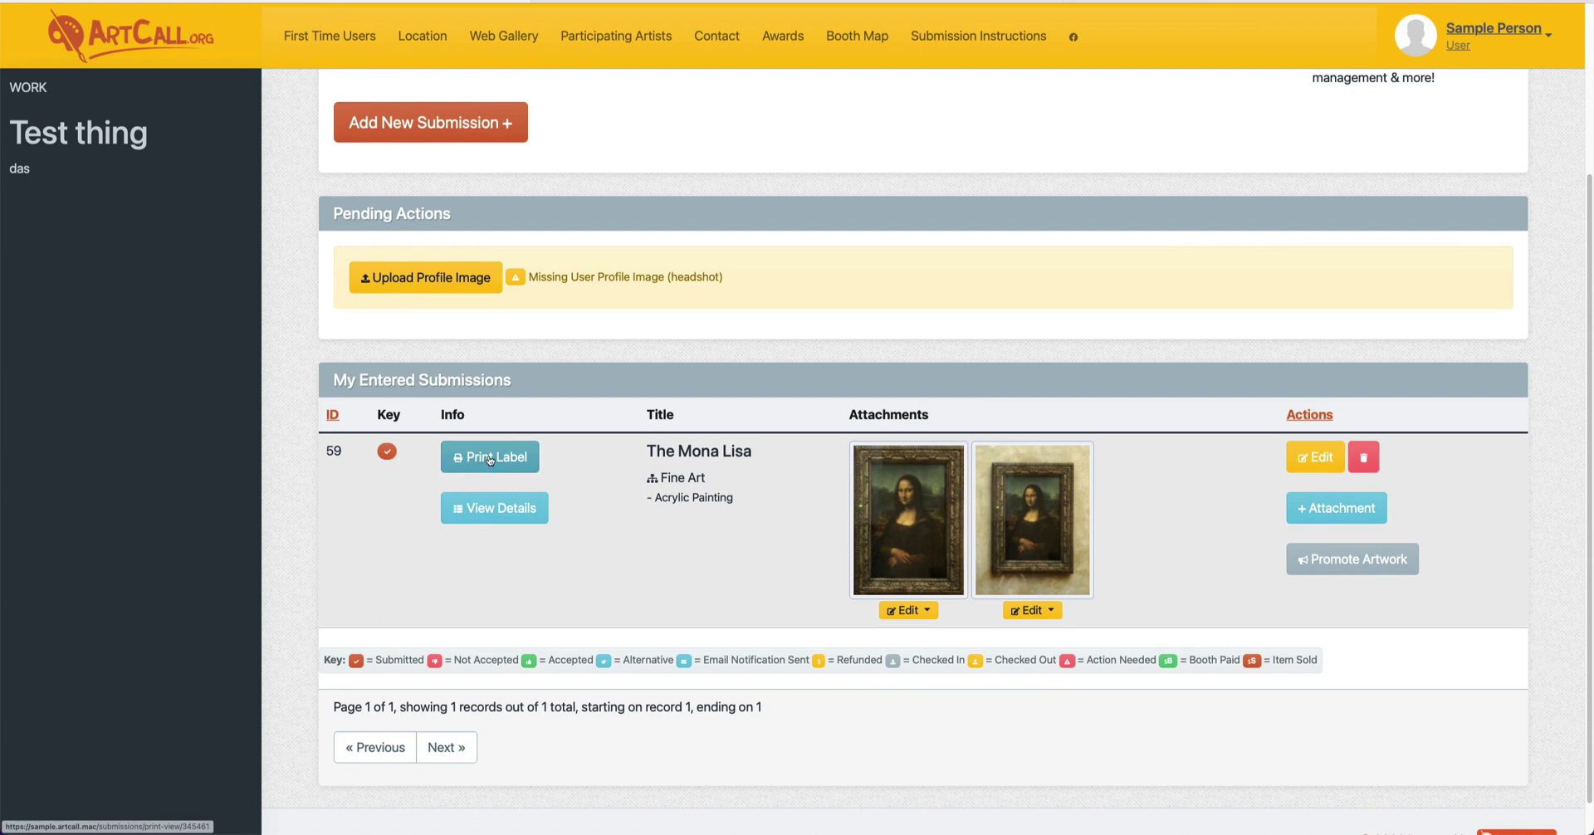
scroll(644, 487, up, 1)
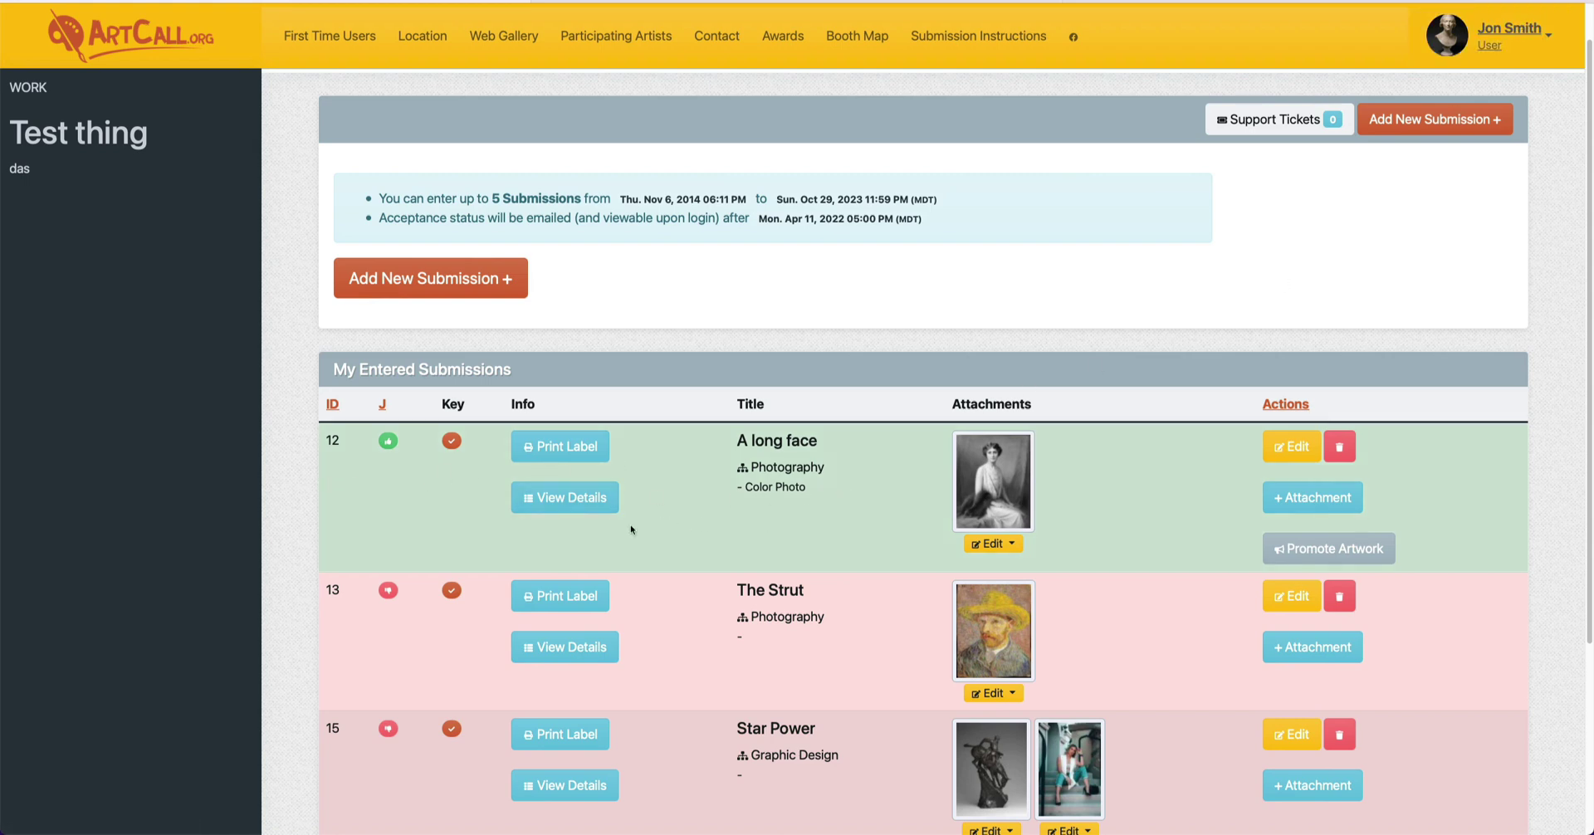
Examine the jury statuses of the judged submissions and the attachment options for The Strut.
scroll(390, 473, down, 1)
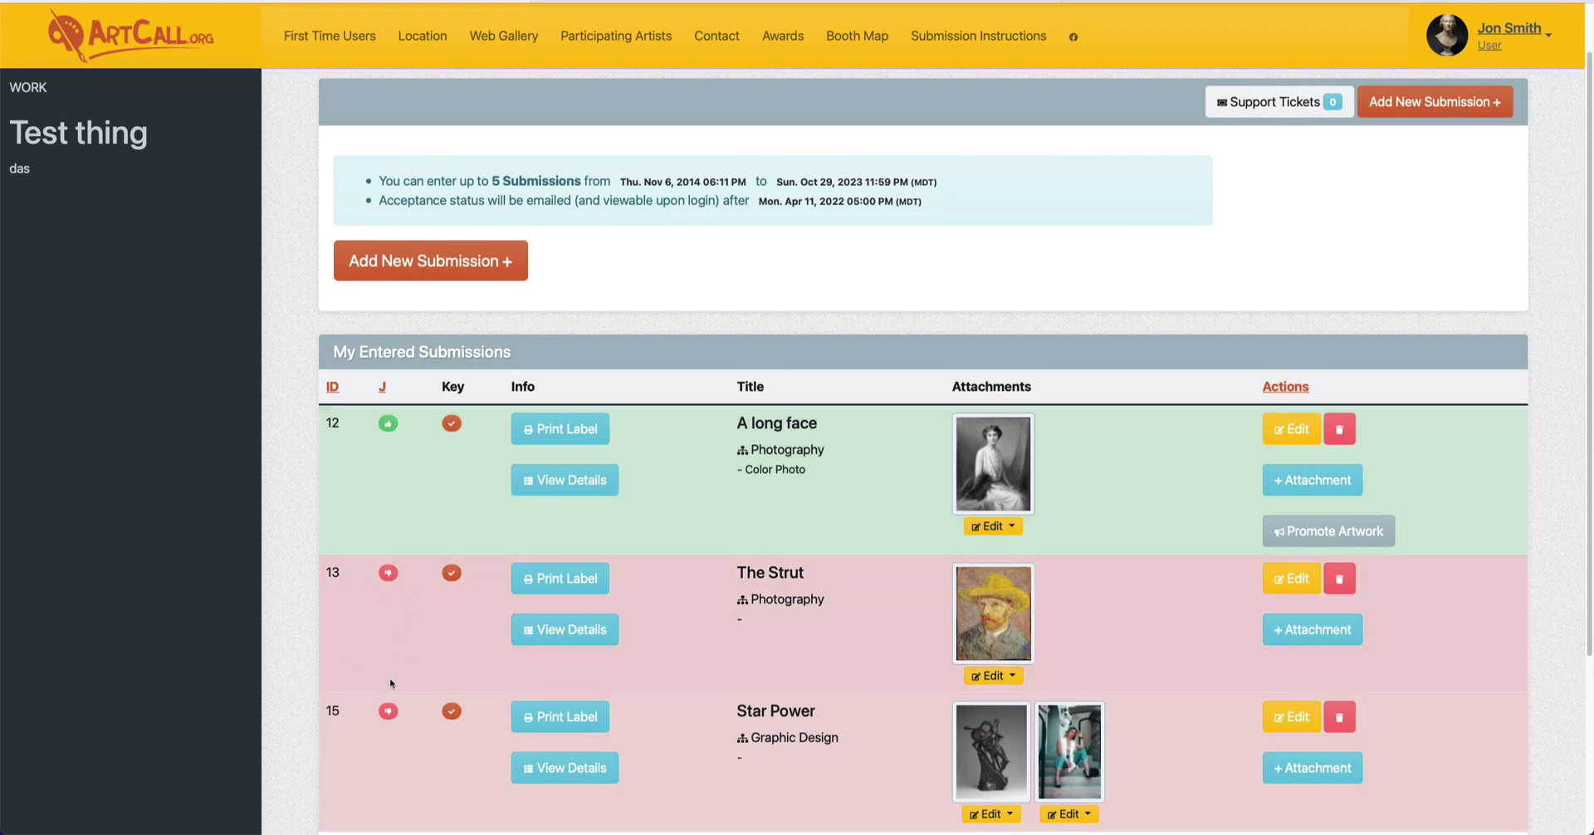
scroll(418, 638, down, 3)
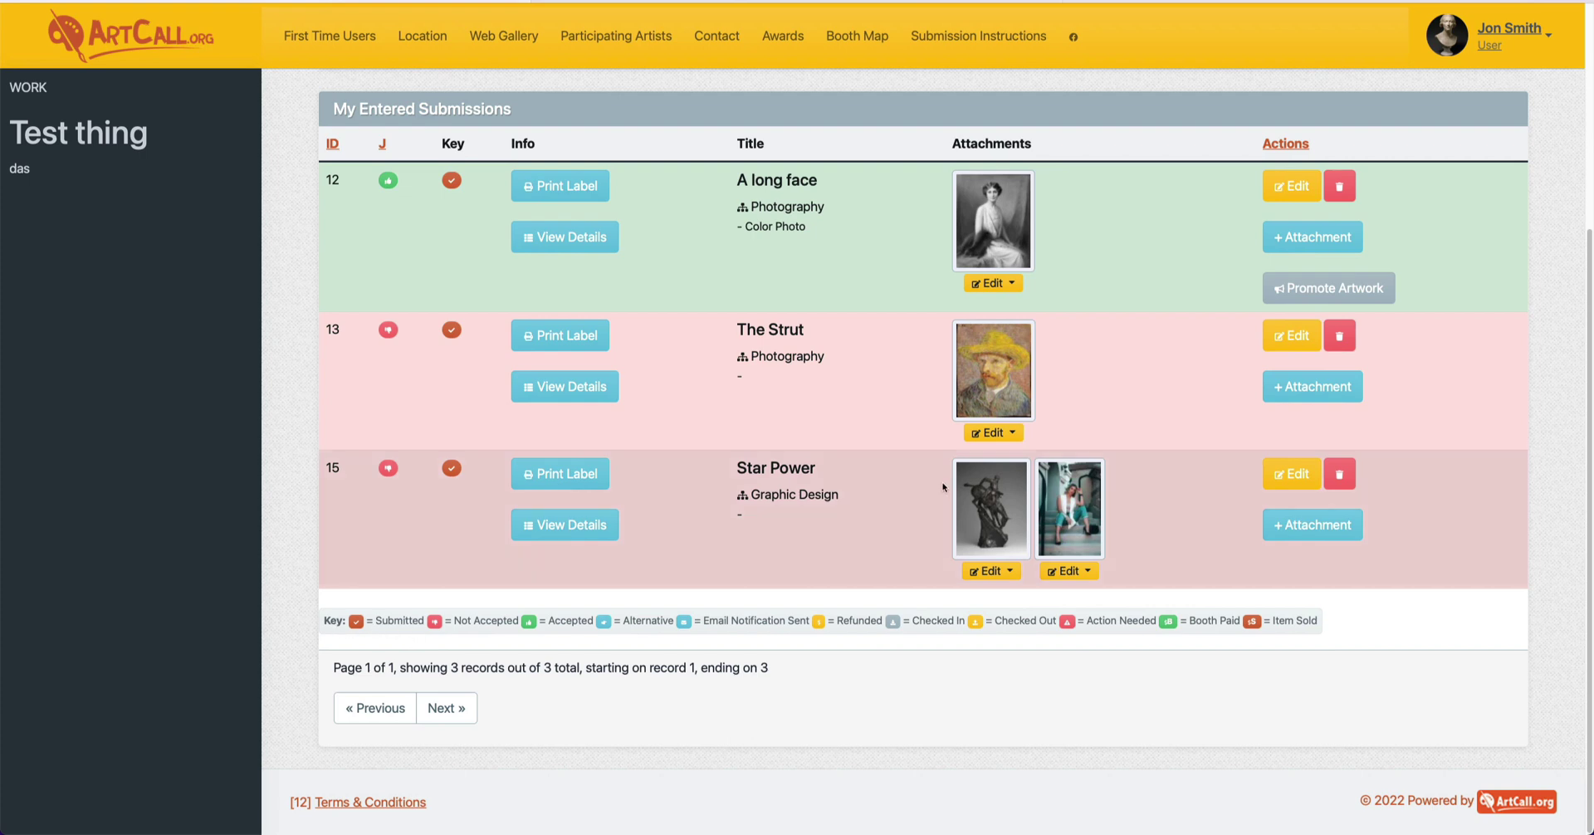
click(1000, 433)
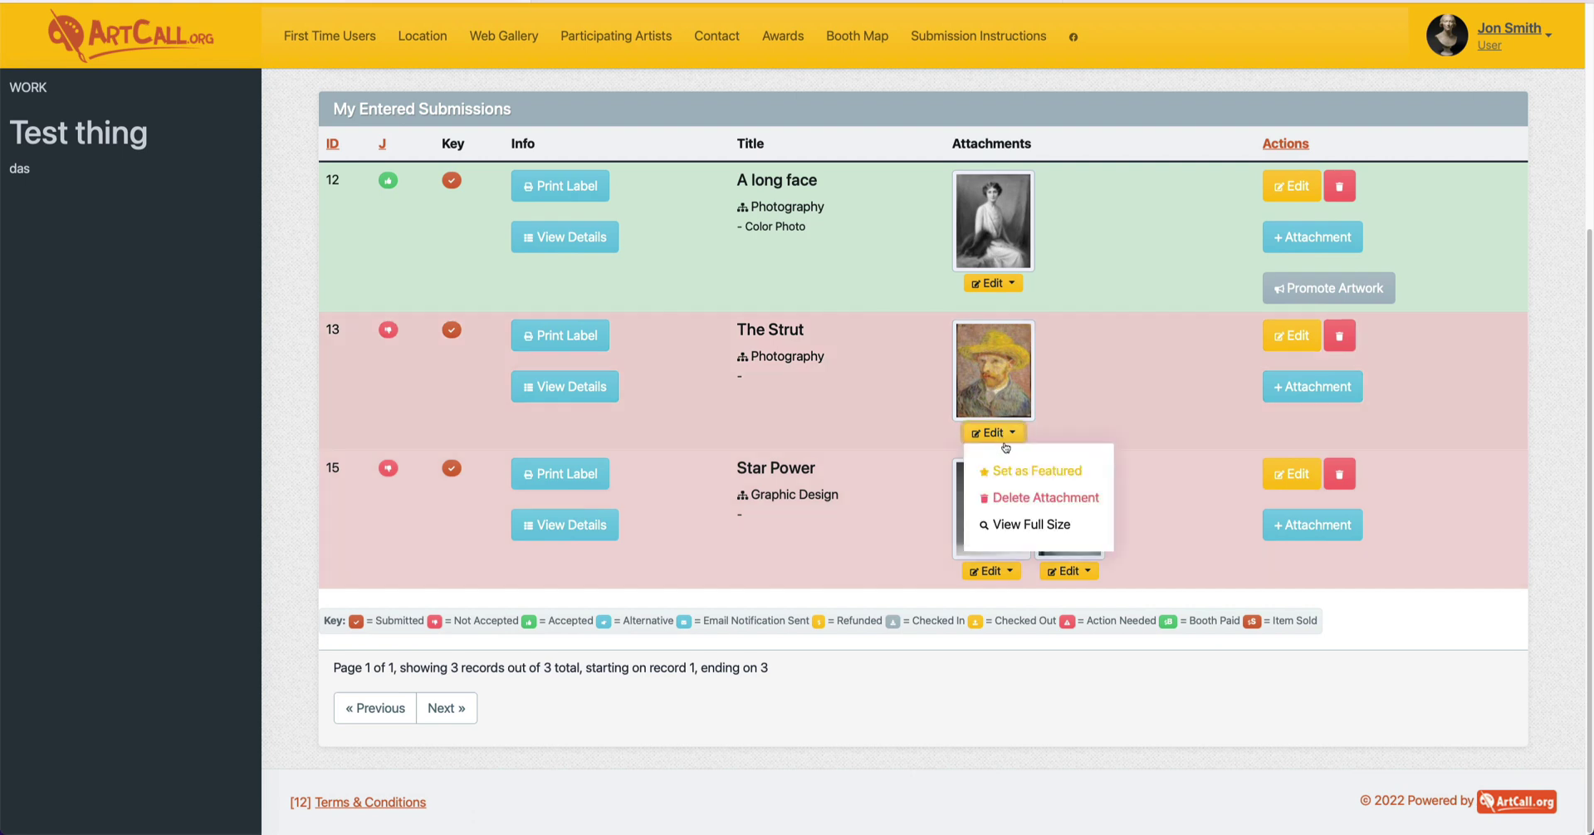
click(1056, 405)
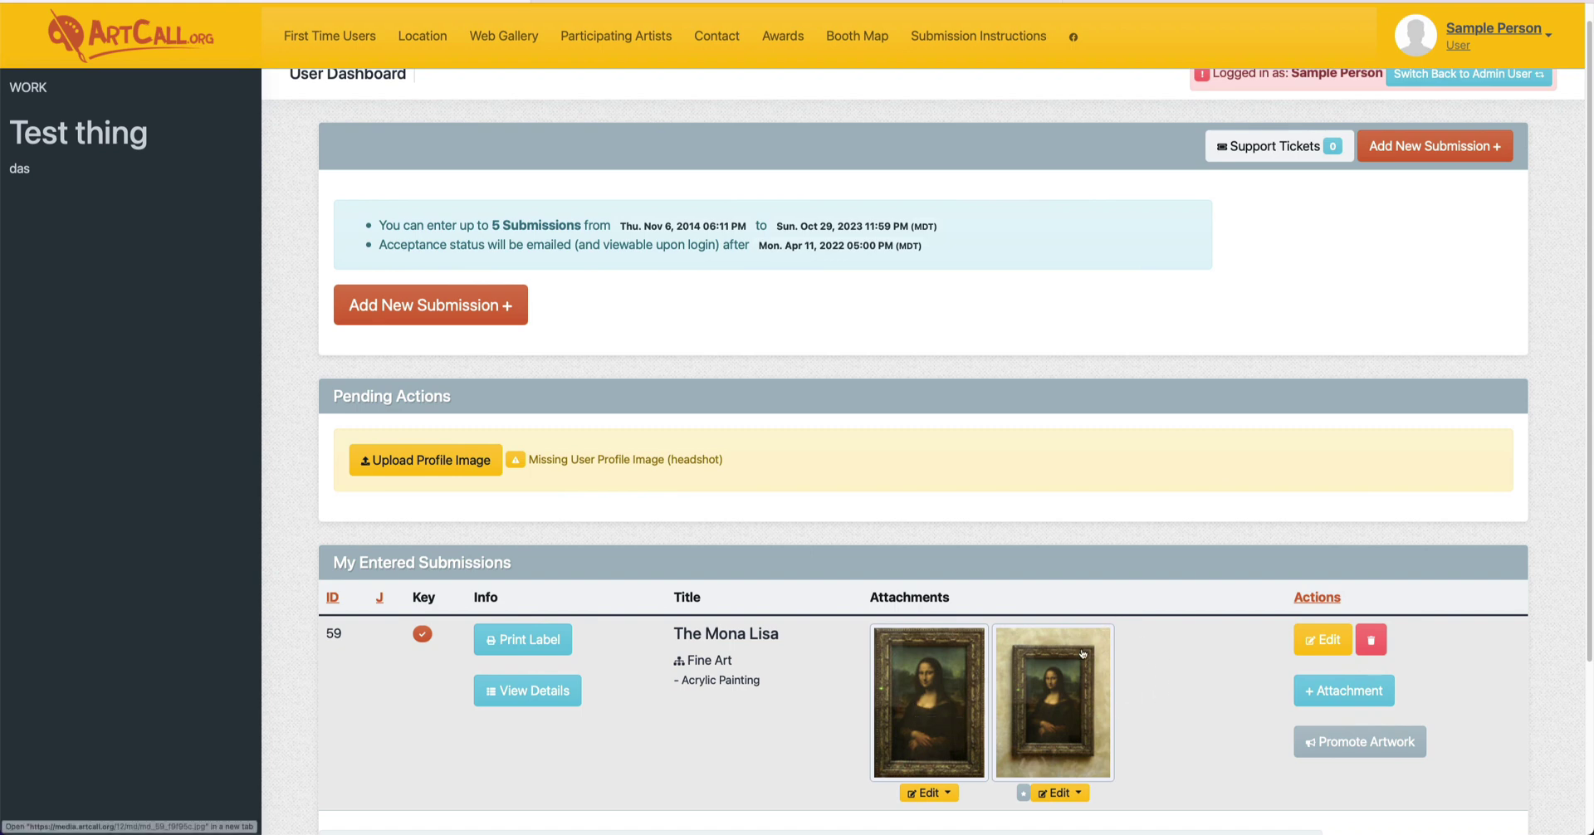
Set the uncropped second attachment of The Mona Lisa entry as its featured image.
scroll(1124, 697, down, 1)
click(1077, 786)
click(1083, 697)
scroll(1153, 718, down, 2)
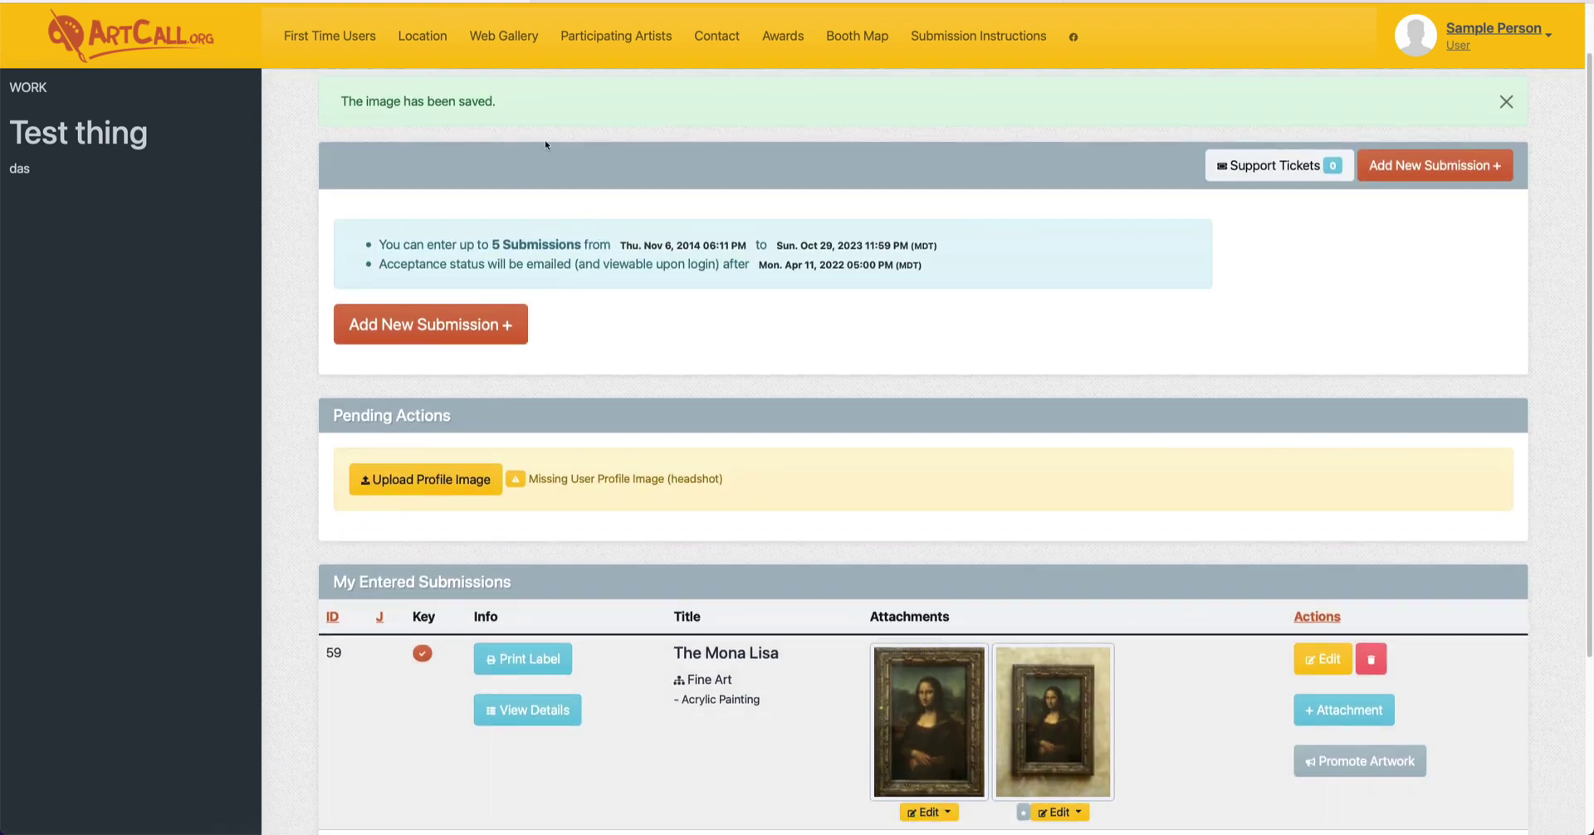
click(500, 38)
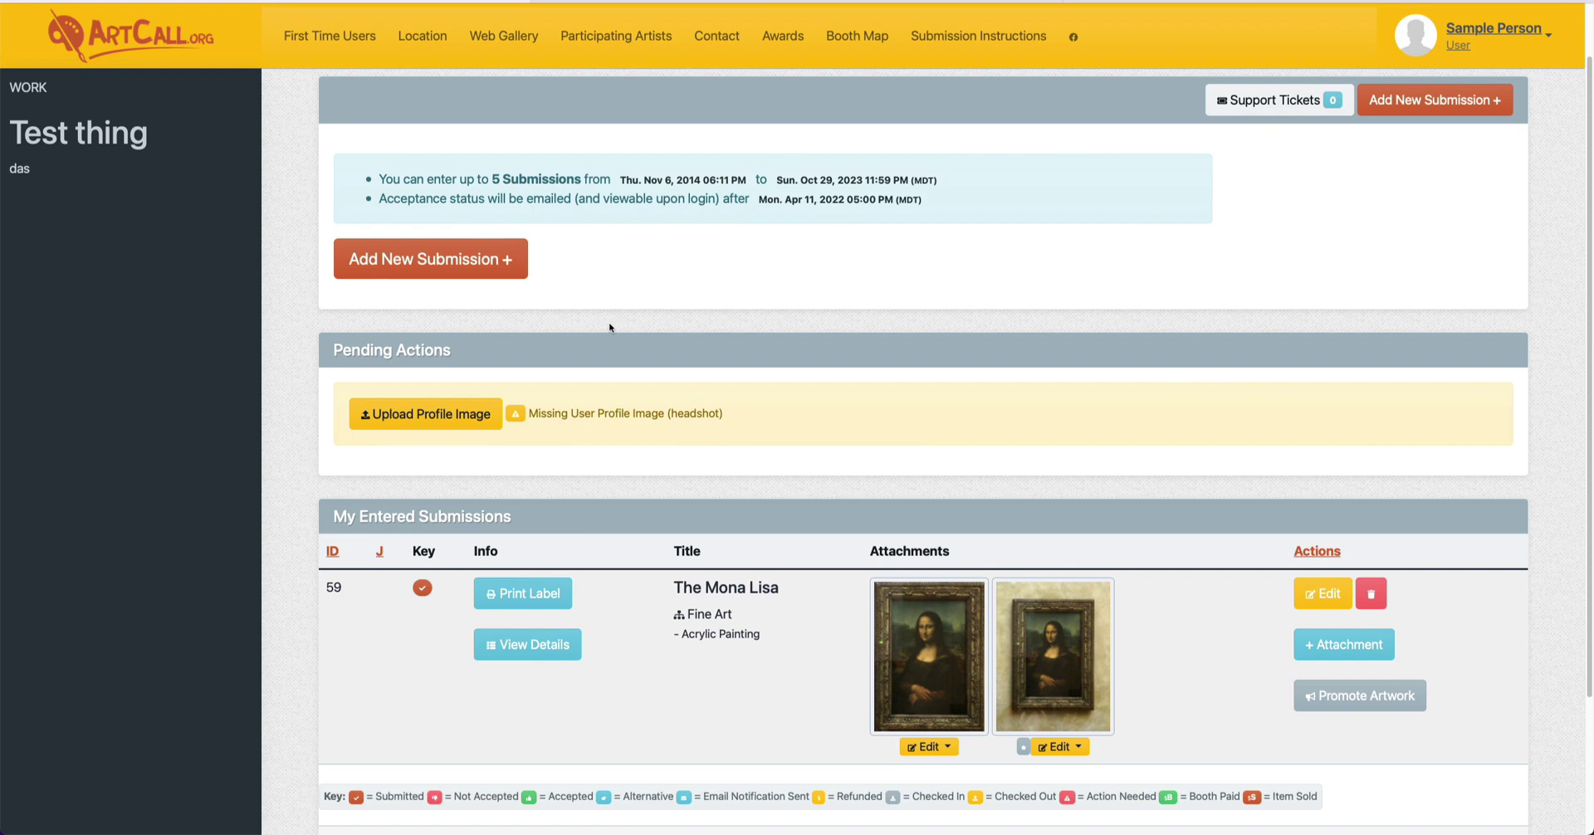
Choose train-g4b71716df_1920.jpg from the mona lisa folder as the missing user profile image.
click(433, 419)
click(973, 326)
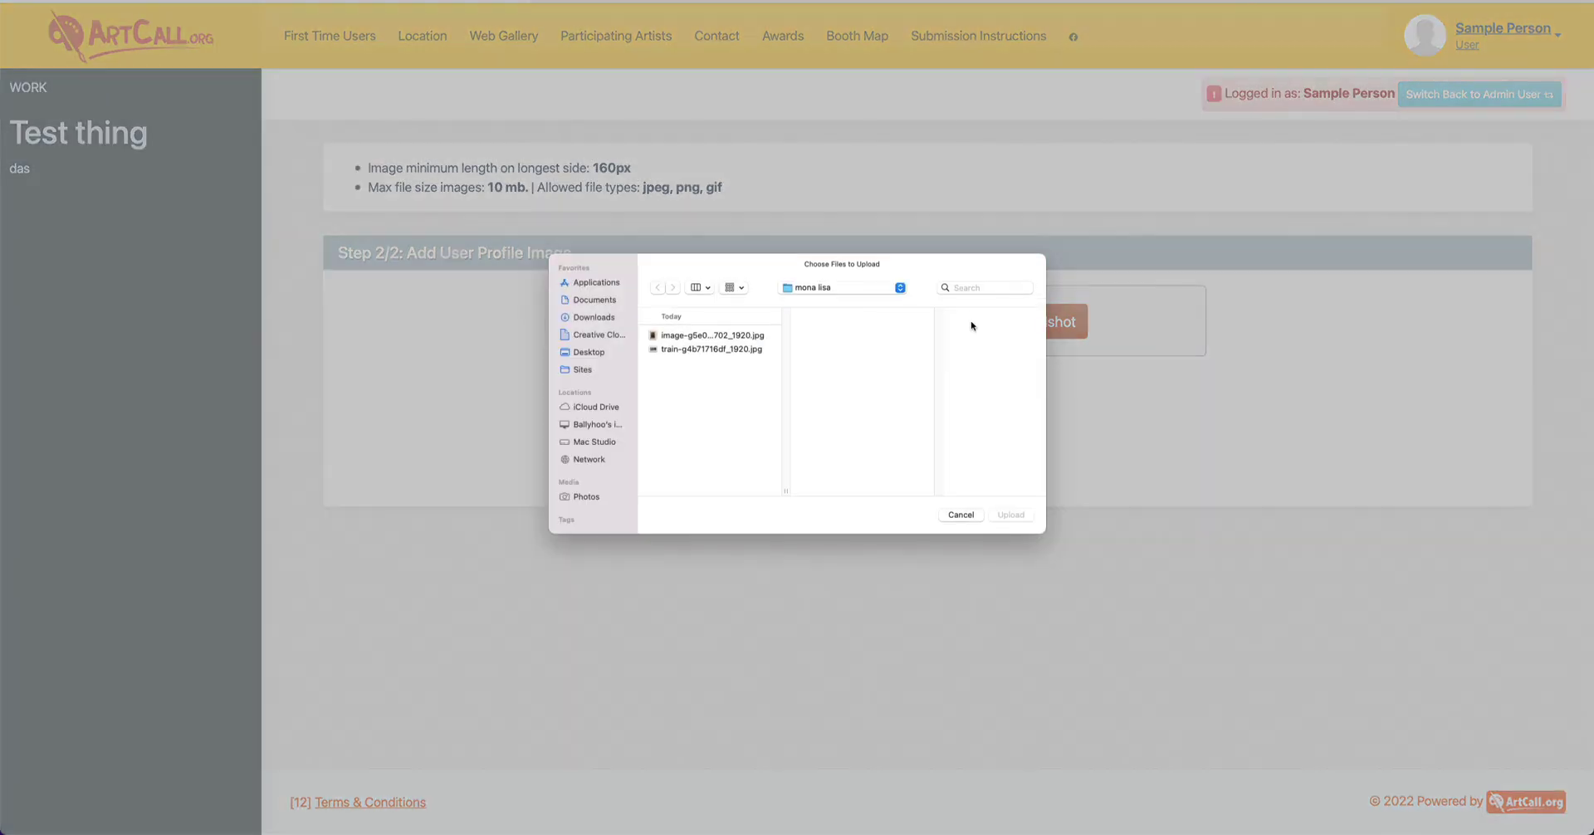
click(736, 349)
click(1004, 515)
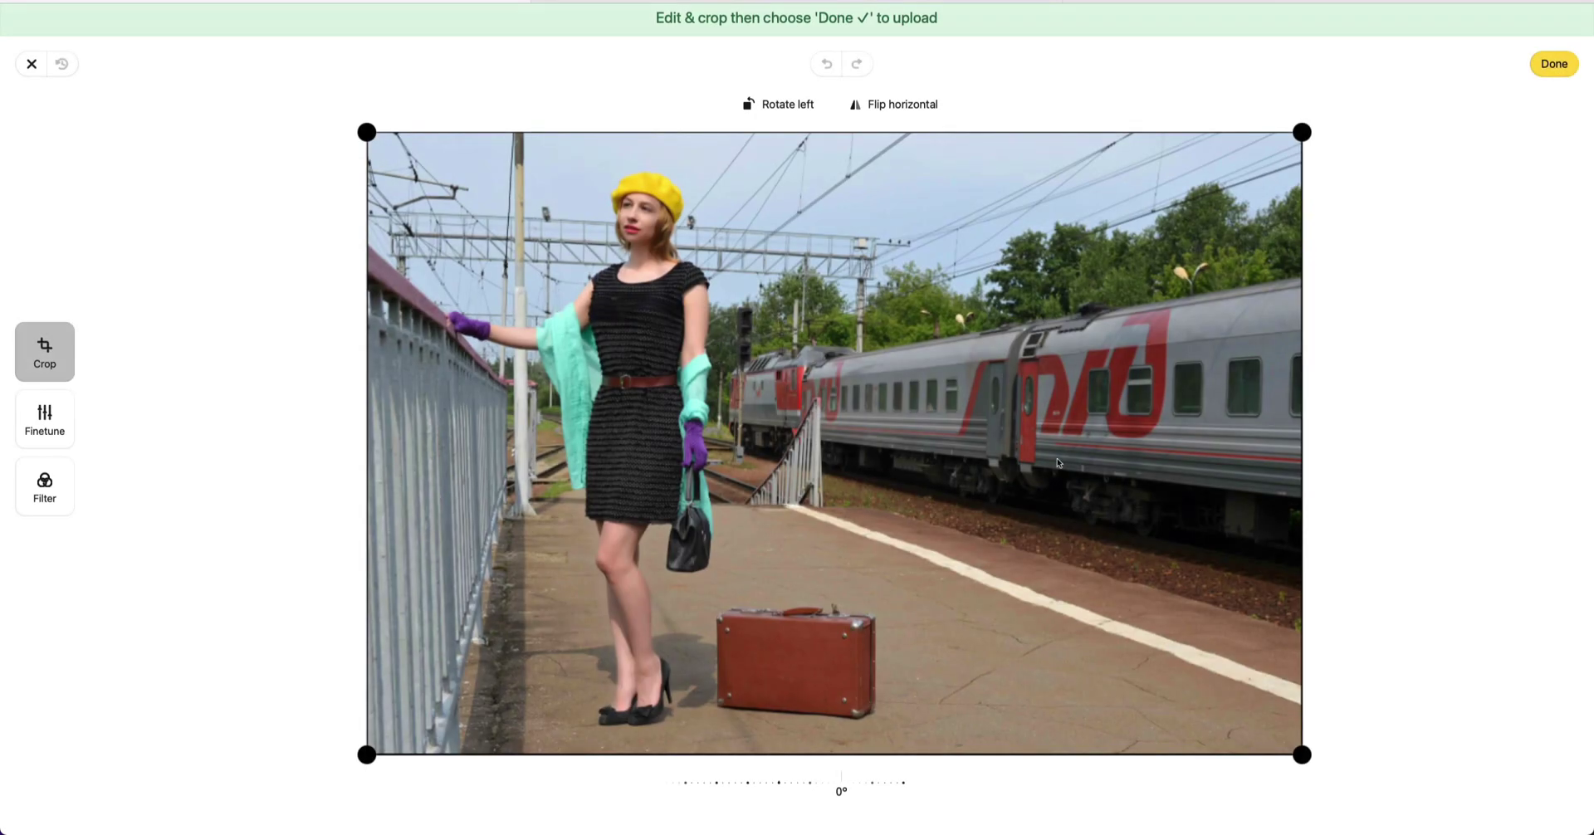
Crop the profile photo to the woman's head and upper body, upload it, and dismiss the submission confirmation.
drag(1296, 747, 664, 415)
drag(1119, 547, 874, 556)
drag(1109, 720, 938, 556)
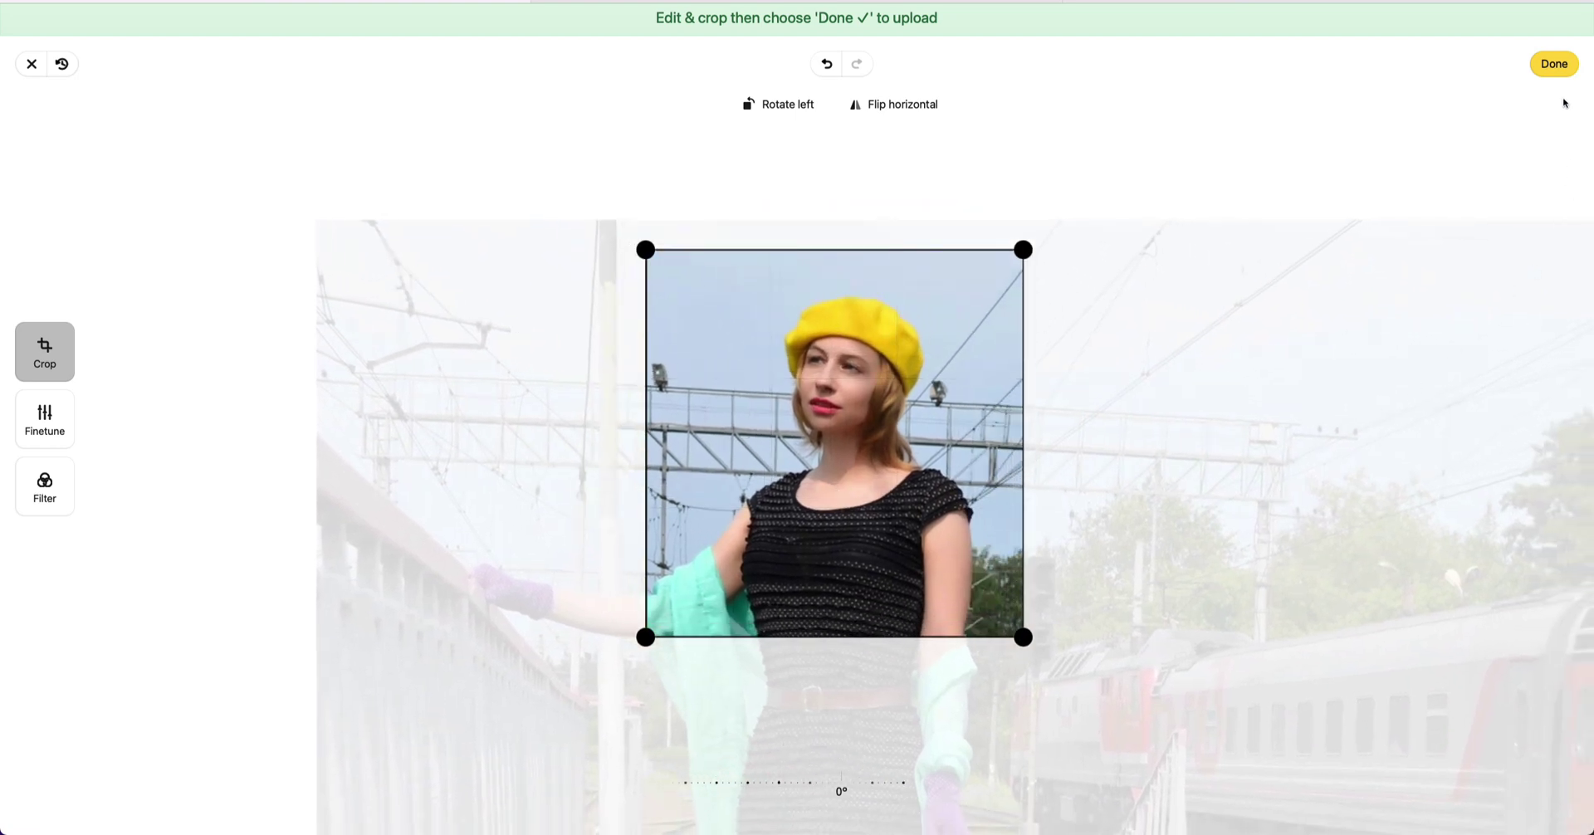
click(1554, 66)
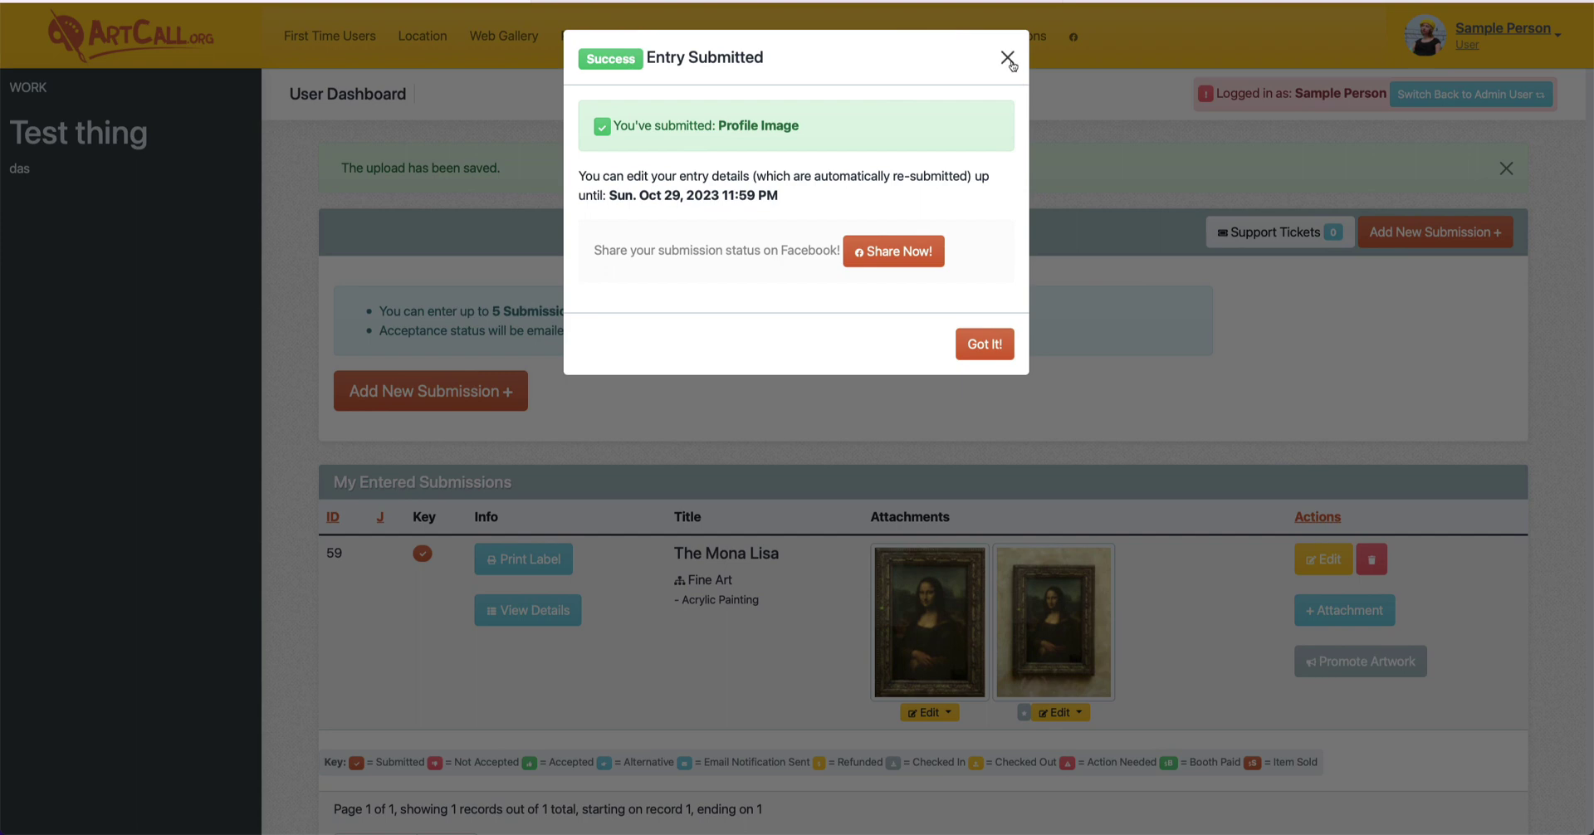
click(1007, 57)
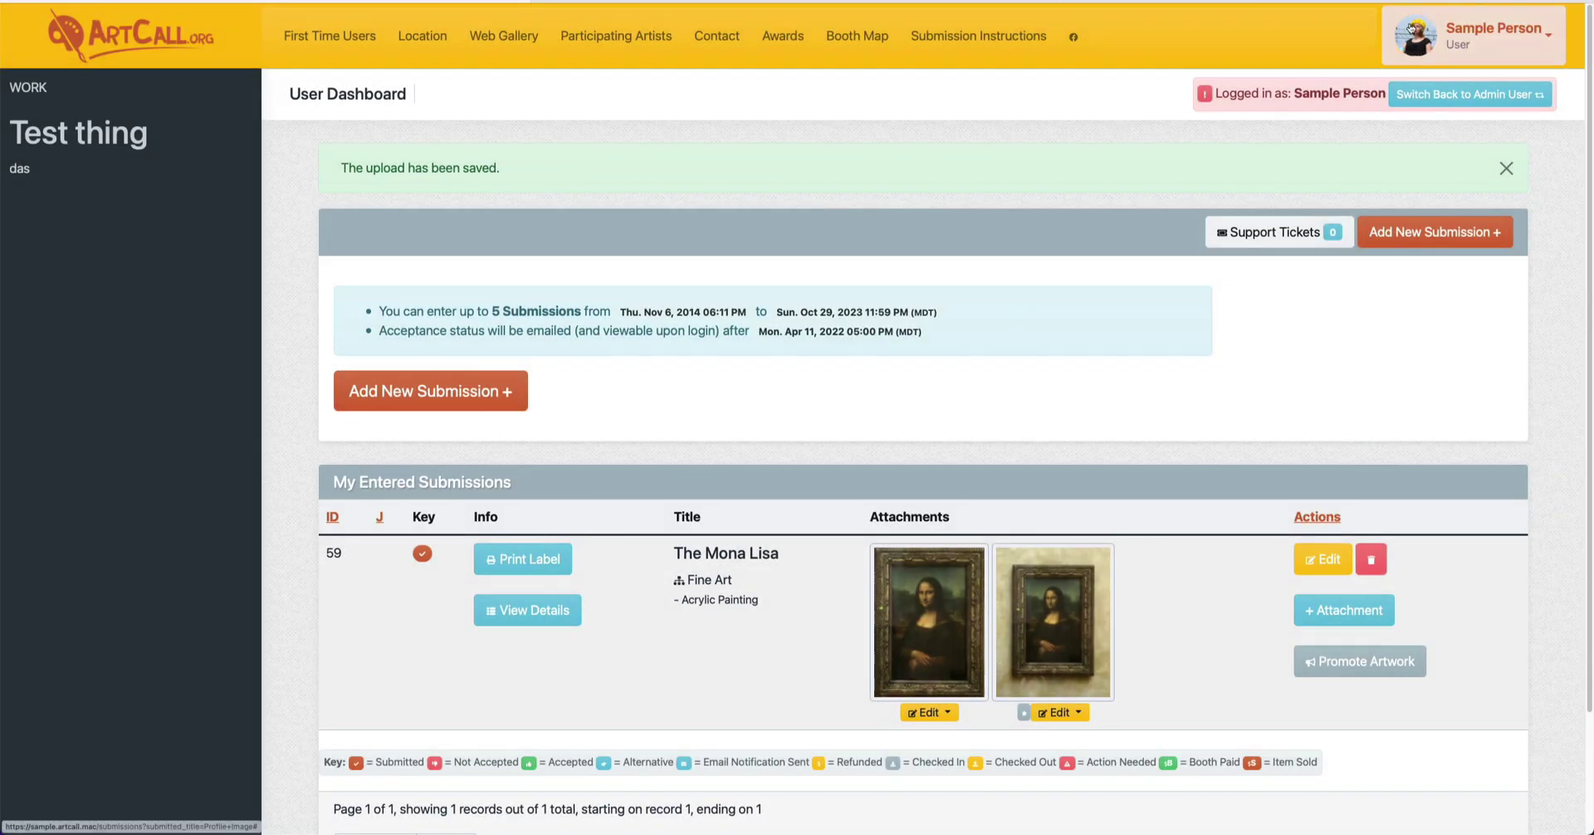